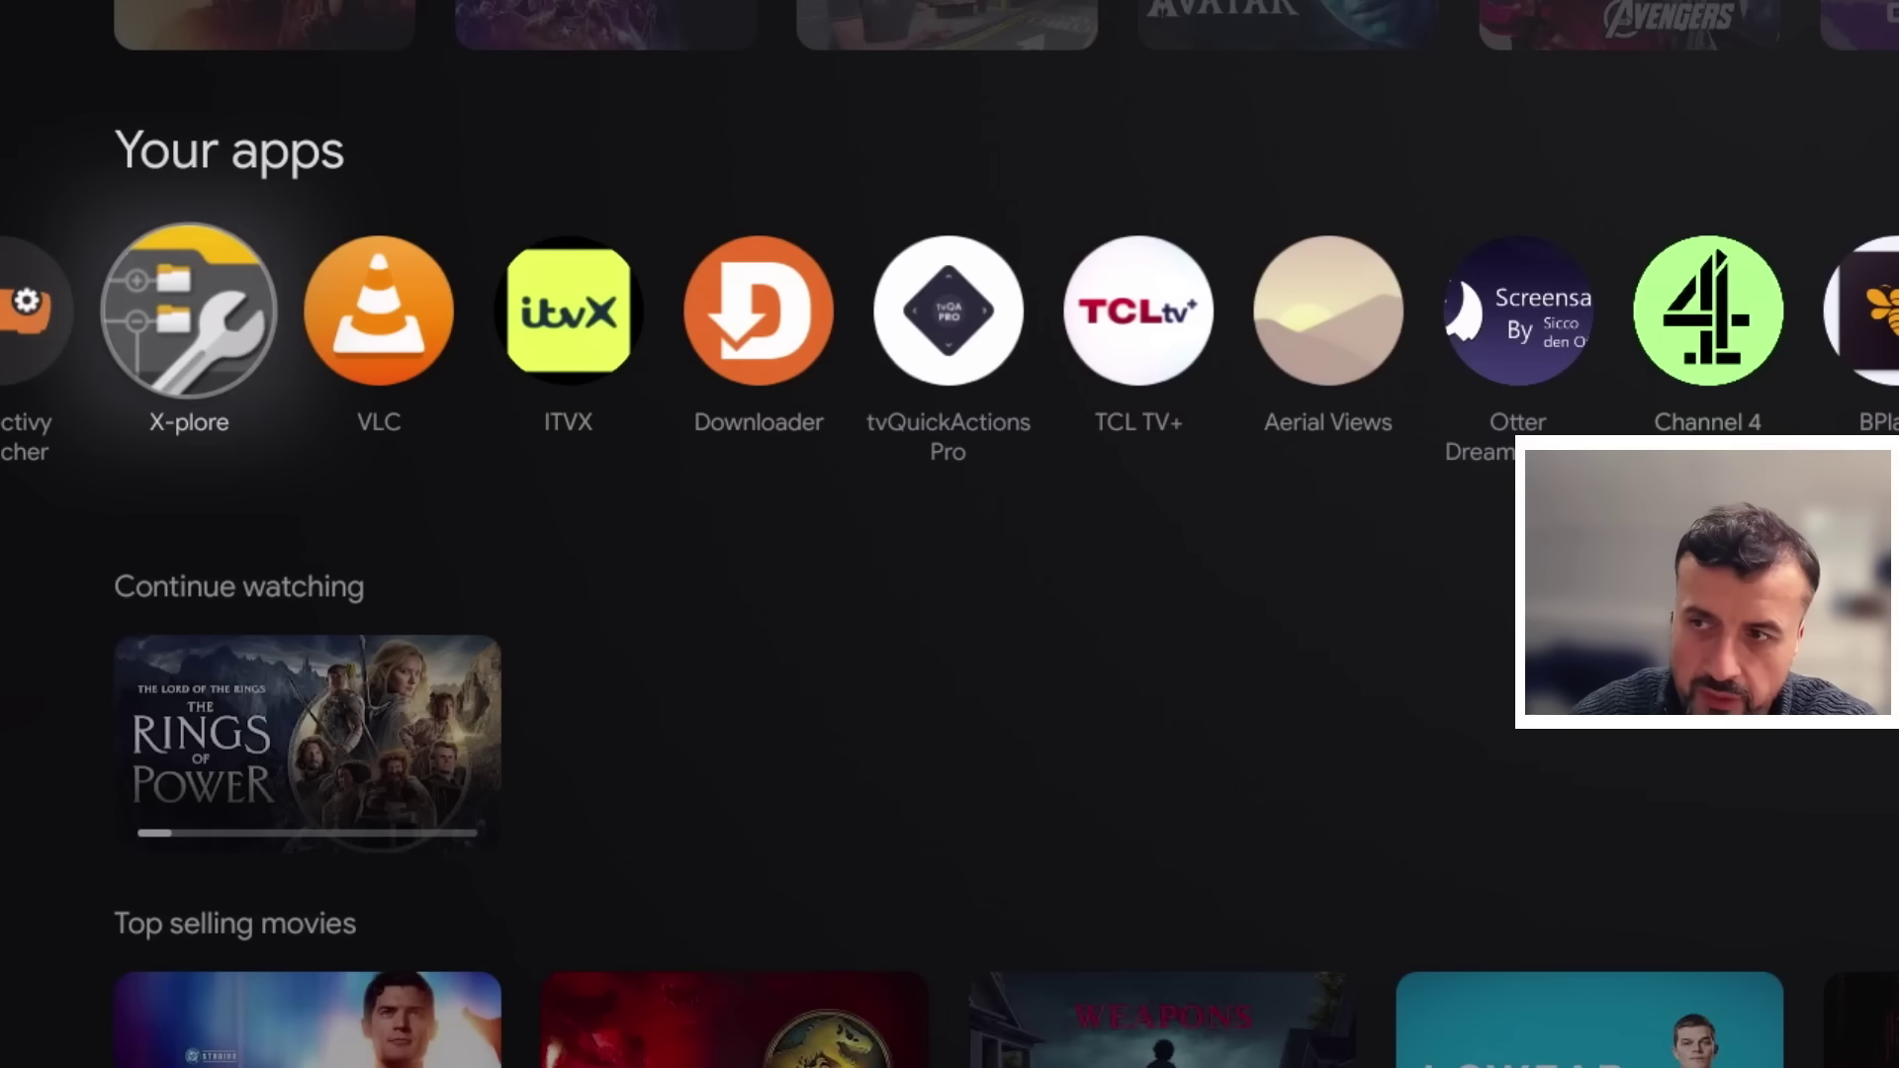
- Look through the installed apps in the Your apps row, going back from X-plore towards the start
key(Left)
key(Left)
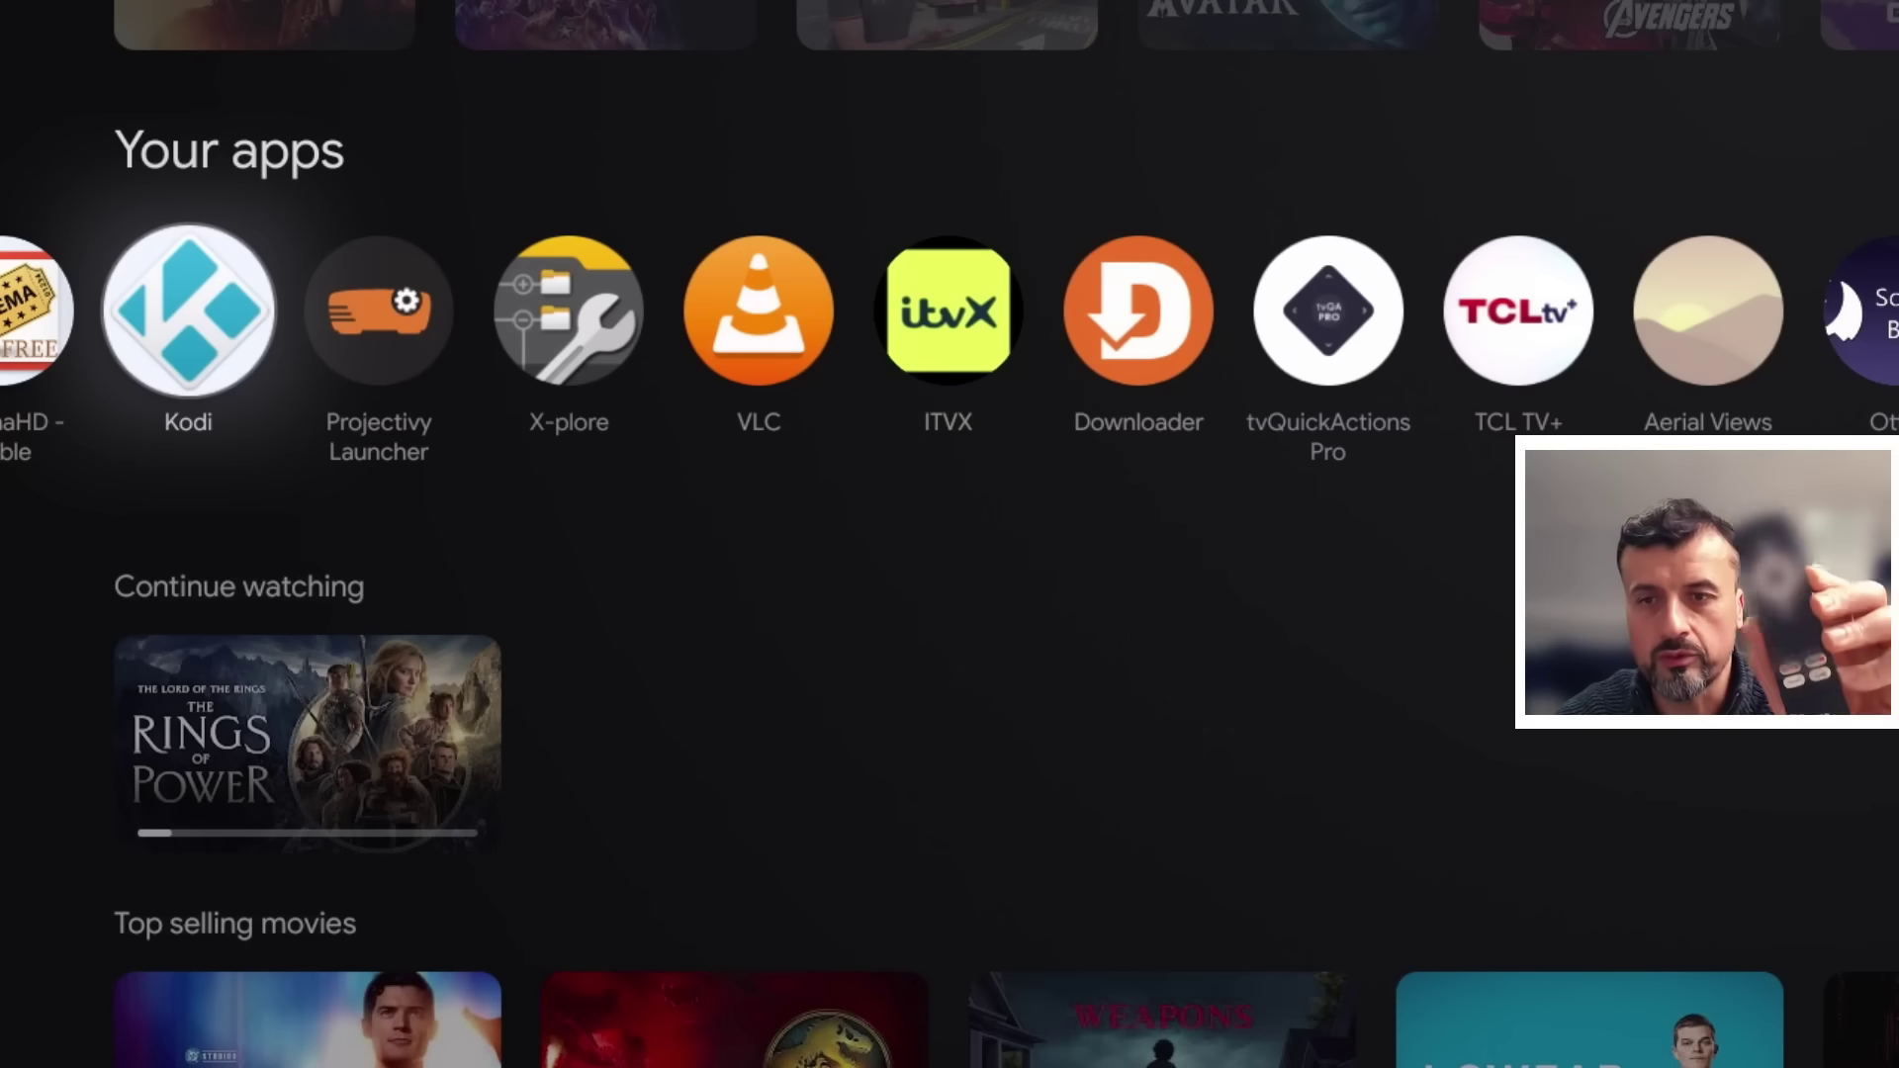
key(Left)
key(Left)
key(Left)
key(Left)
key(Left)
key(Left)
key(Left)
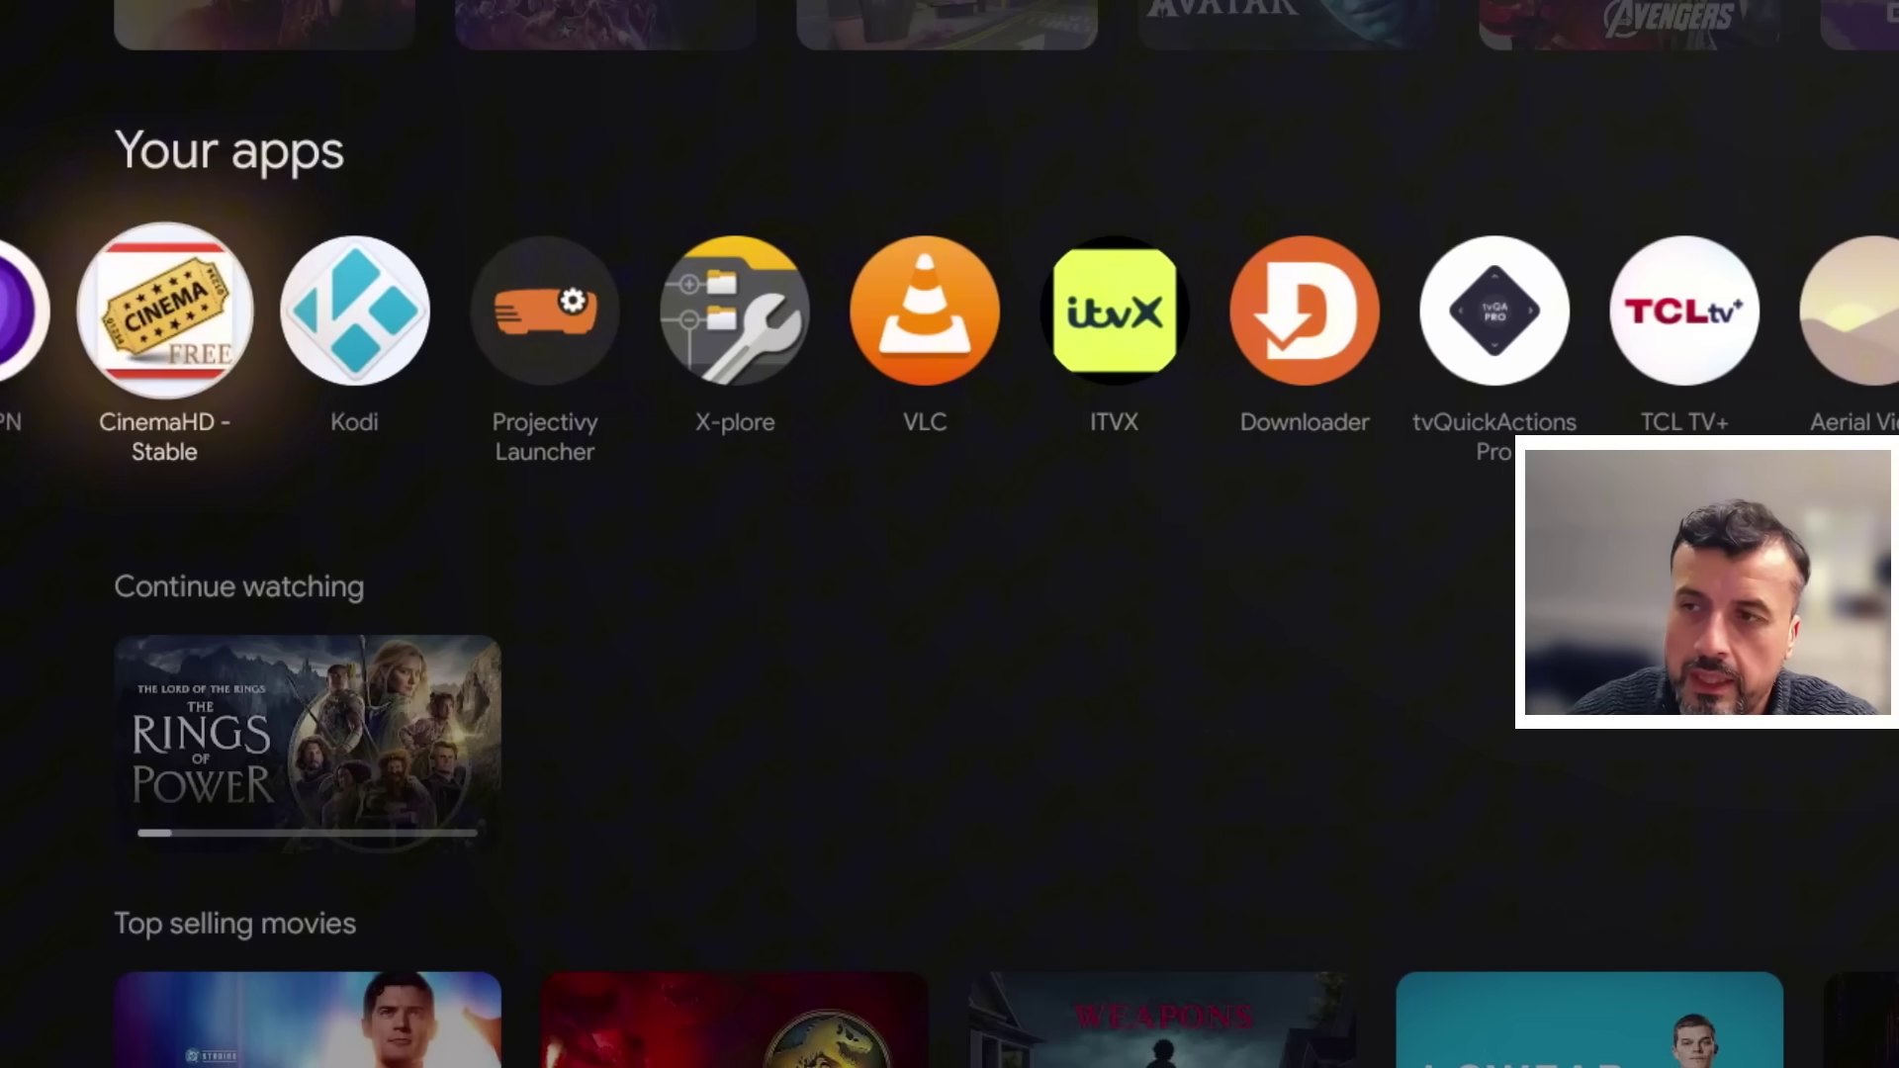
key(Left)
key(Left)
key(Left)
key(Left)
key(Left)
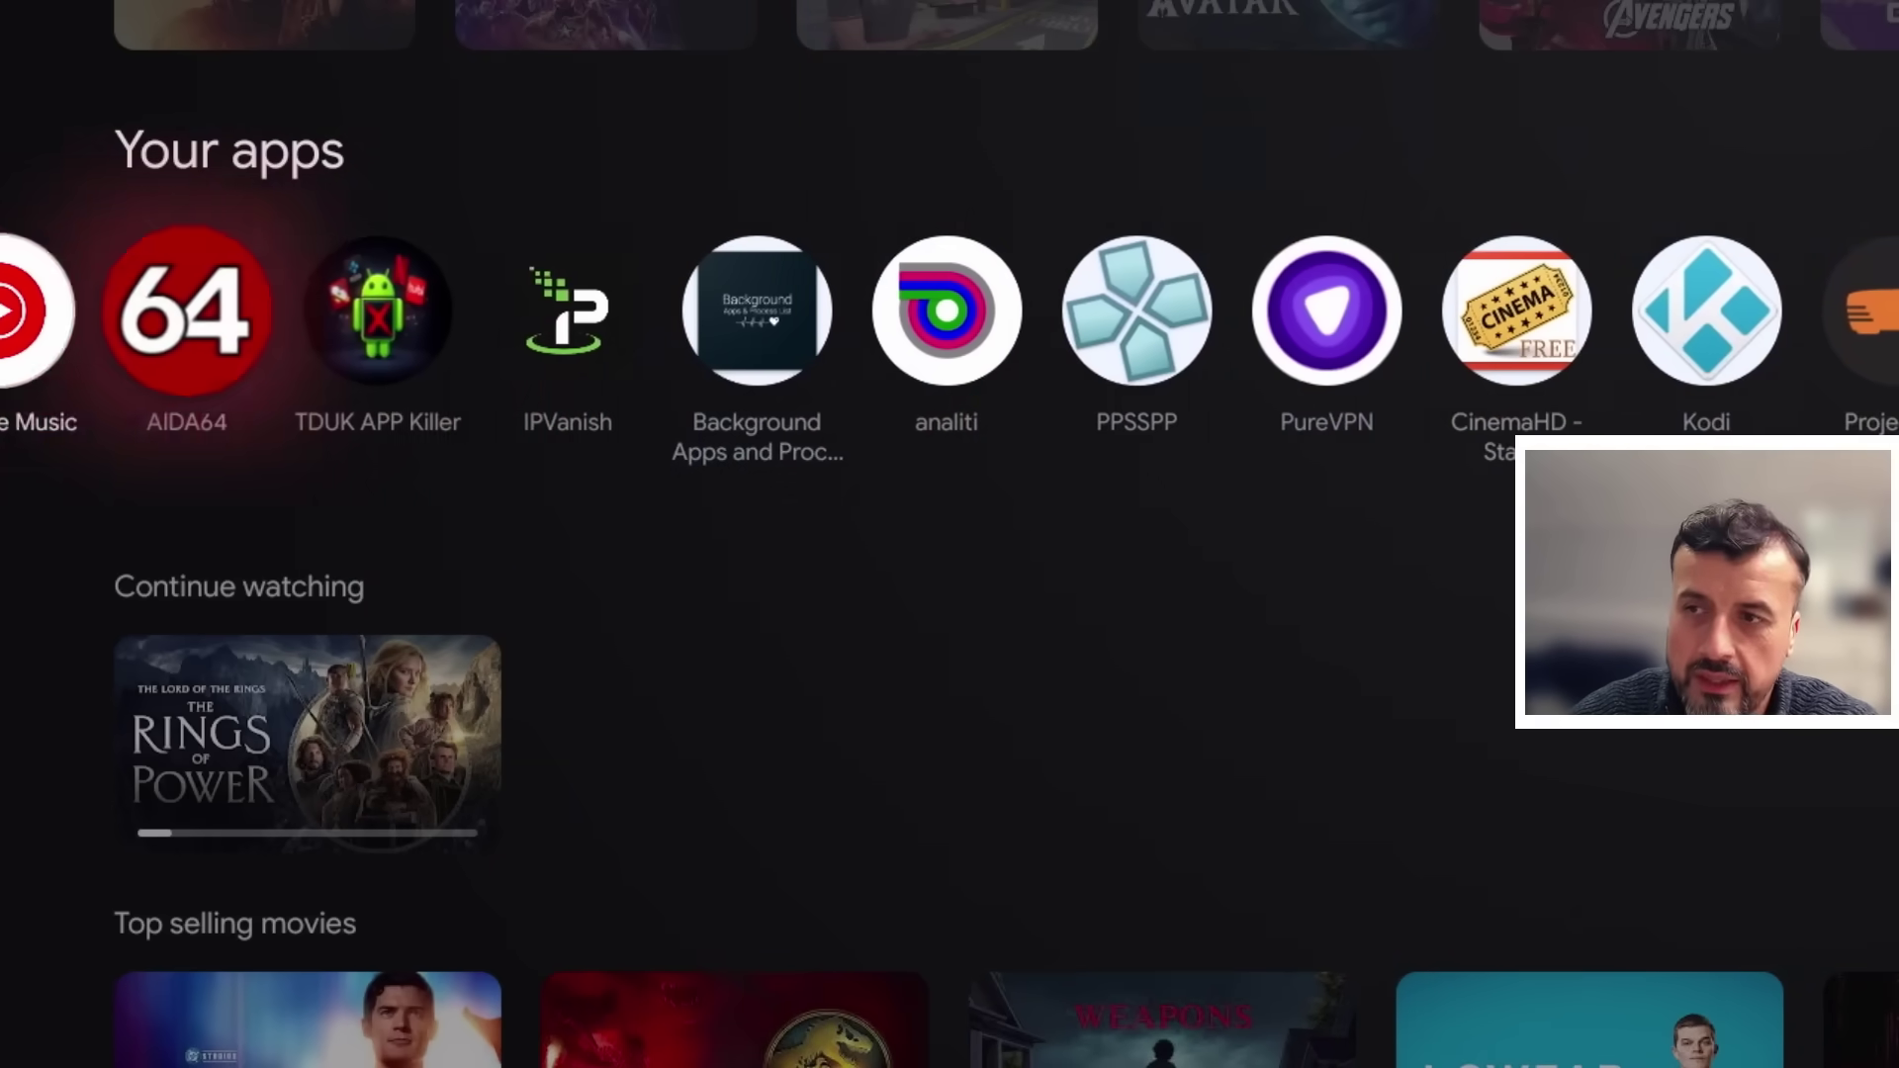
key(Left)
key(Left)
key(Left)
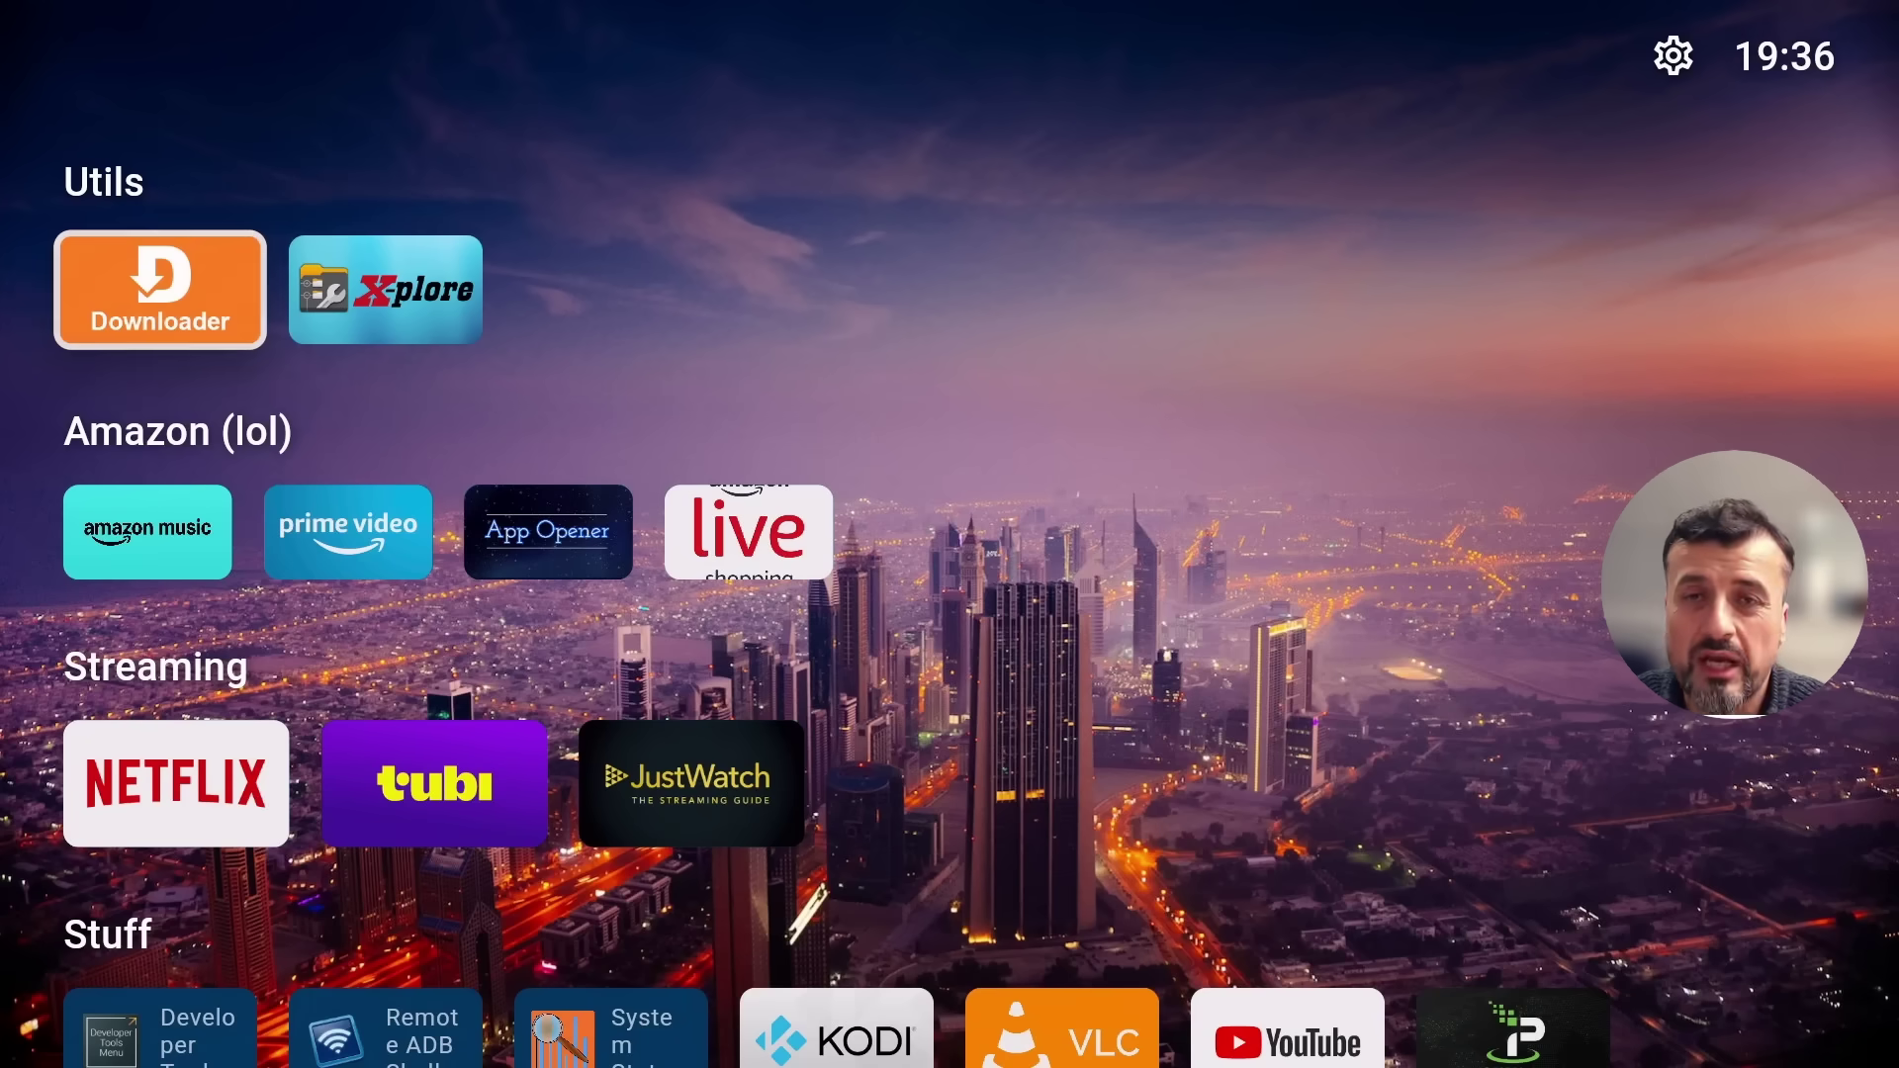
- View the options for the System Status Monitor app in the Stuff row, then close them
key(Down)
key(Down)
key(Down)
key(Right)
key(Right)
key(Menu)
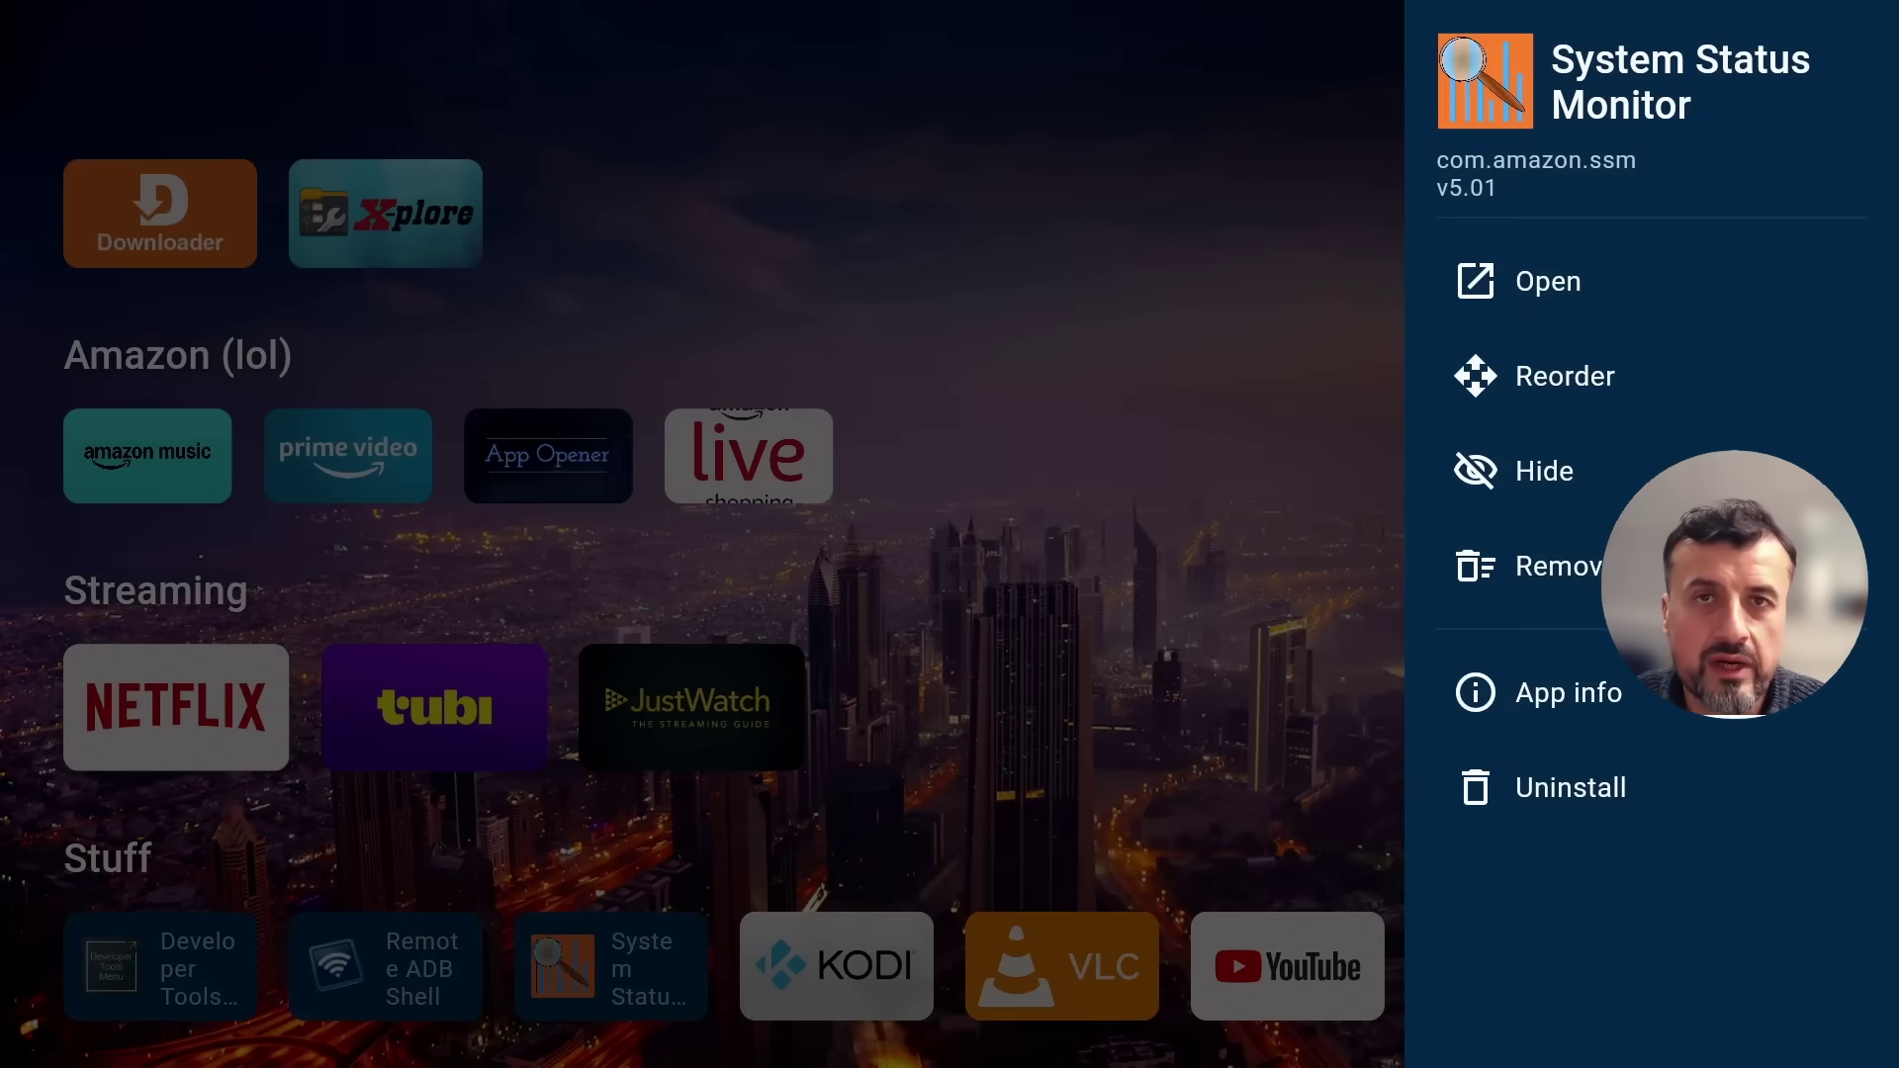
key(Escape)
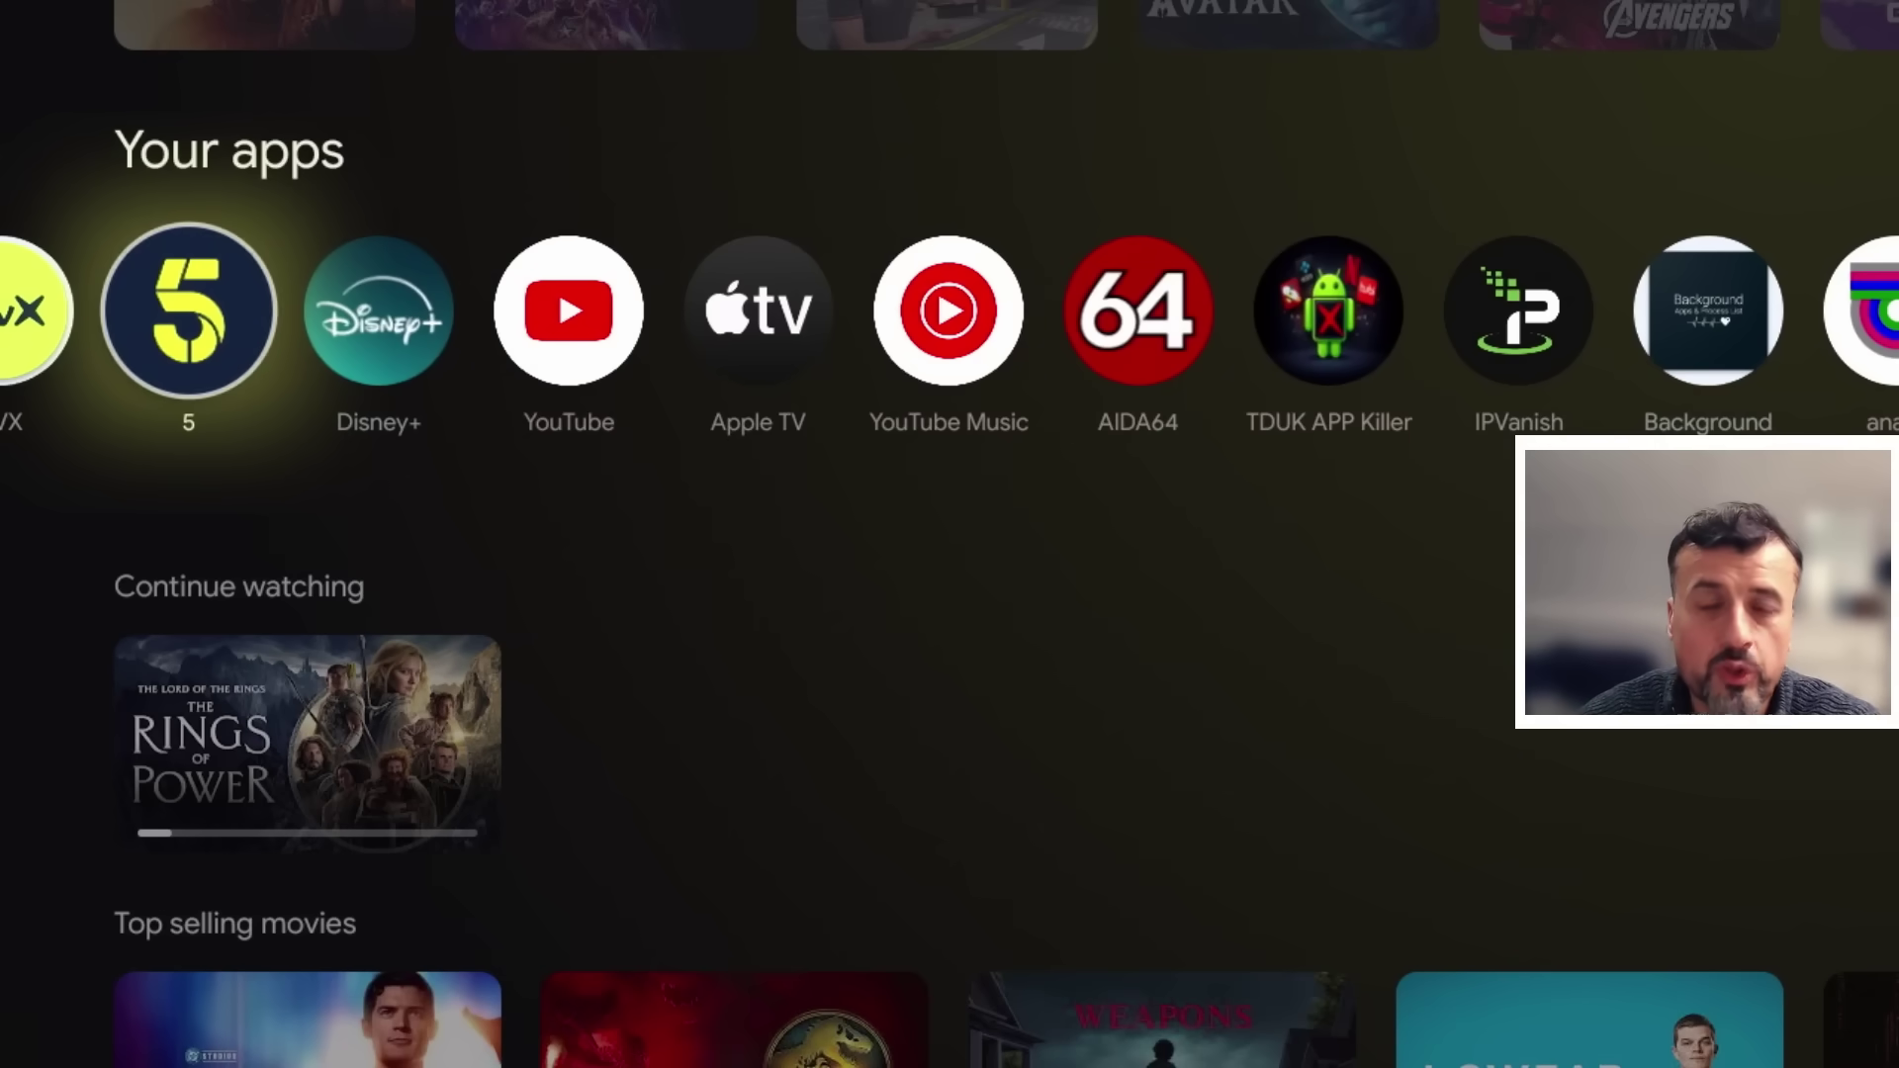
- Look through the Your apps row from the 5 app forward to PureVPN
key(Right)
key(Right)
key(Right)
key(Right)
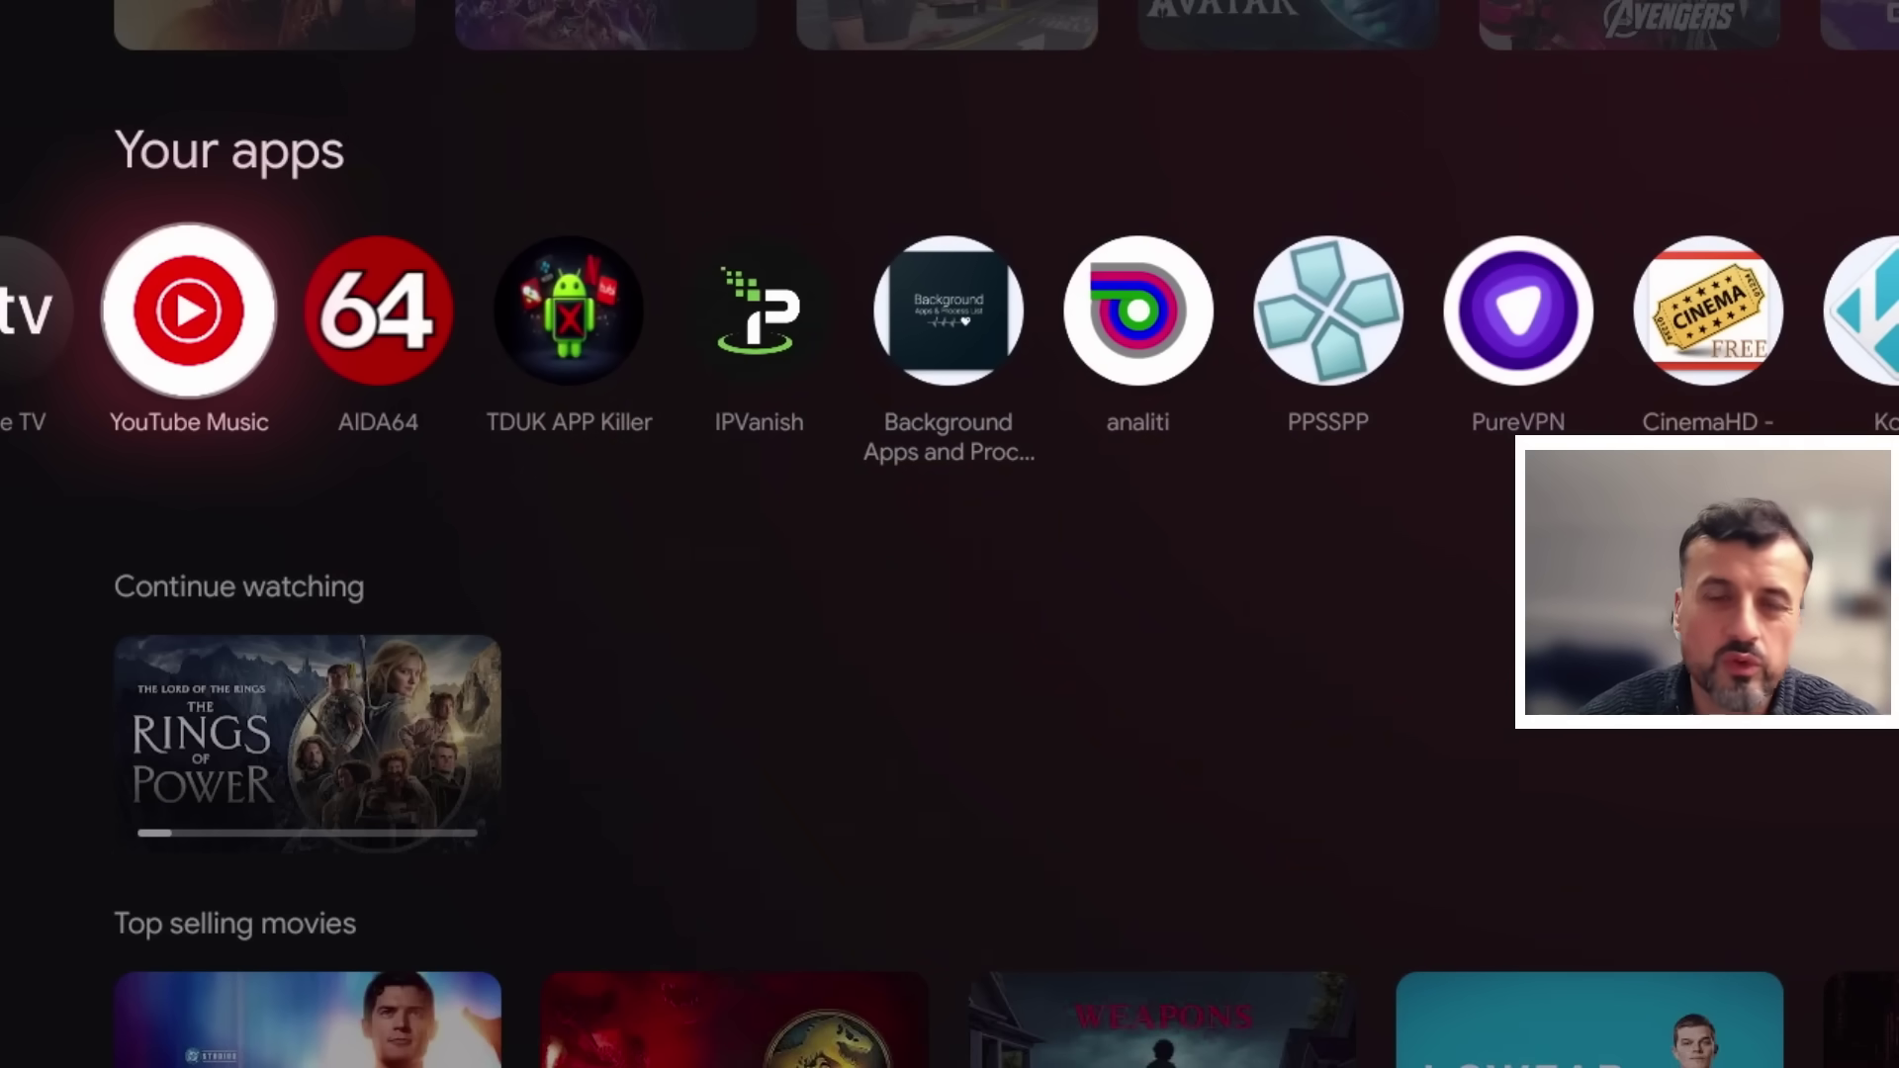
key(Right)
key(Right)
key(Right)
key(Right)
key(Right)
key(Right)
key(Right)
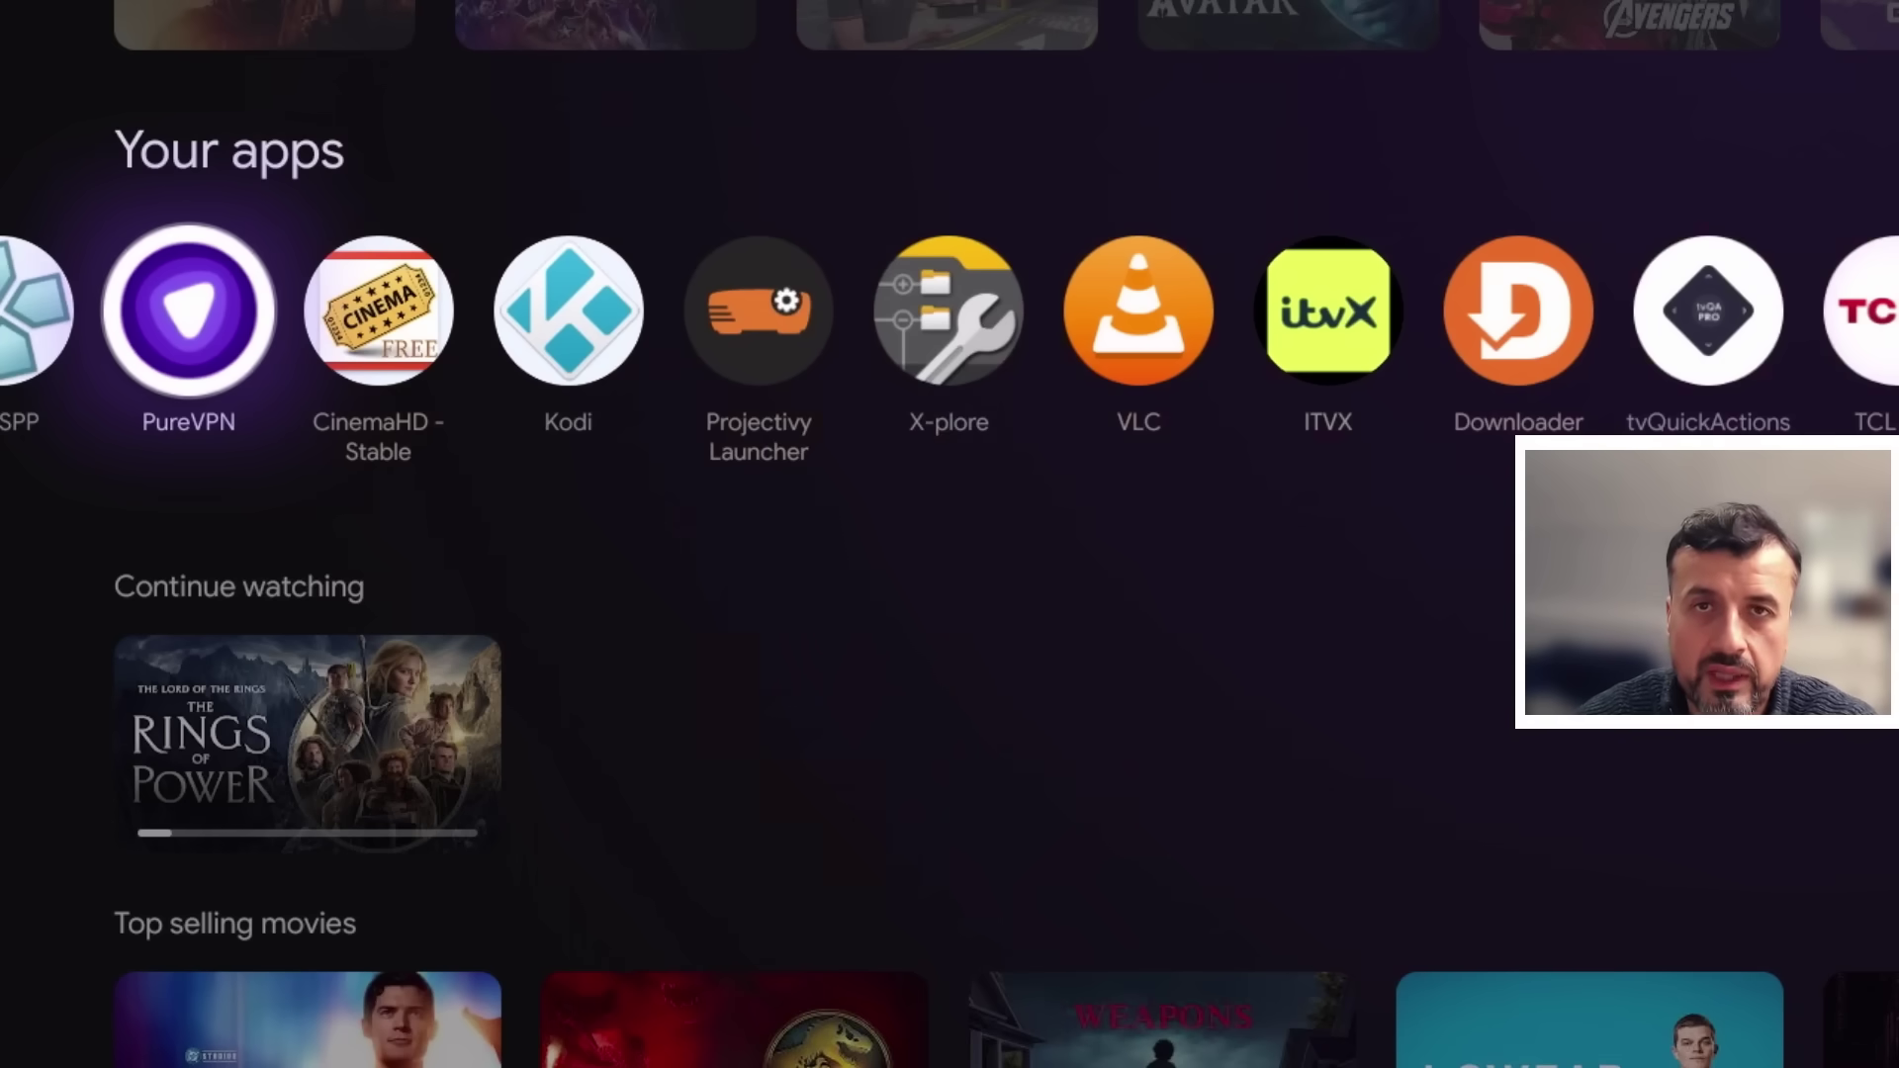
- Launch the Background Apps and Process List app from the Your apps row
key(Left)
key(Left)
key(Left)
key(Left)
key(Right)
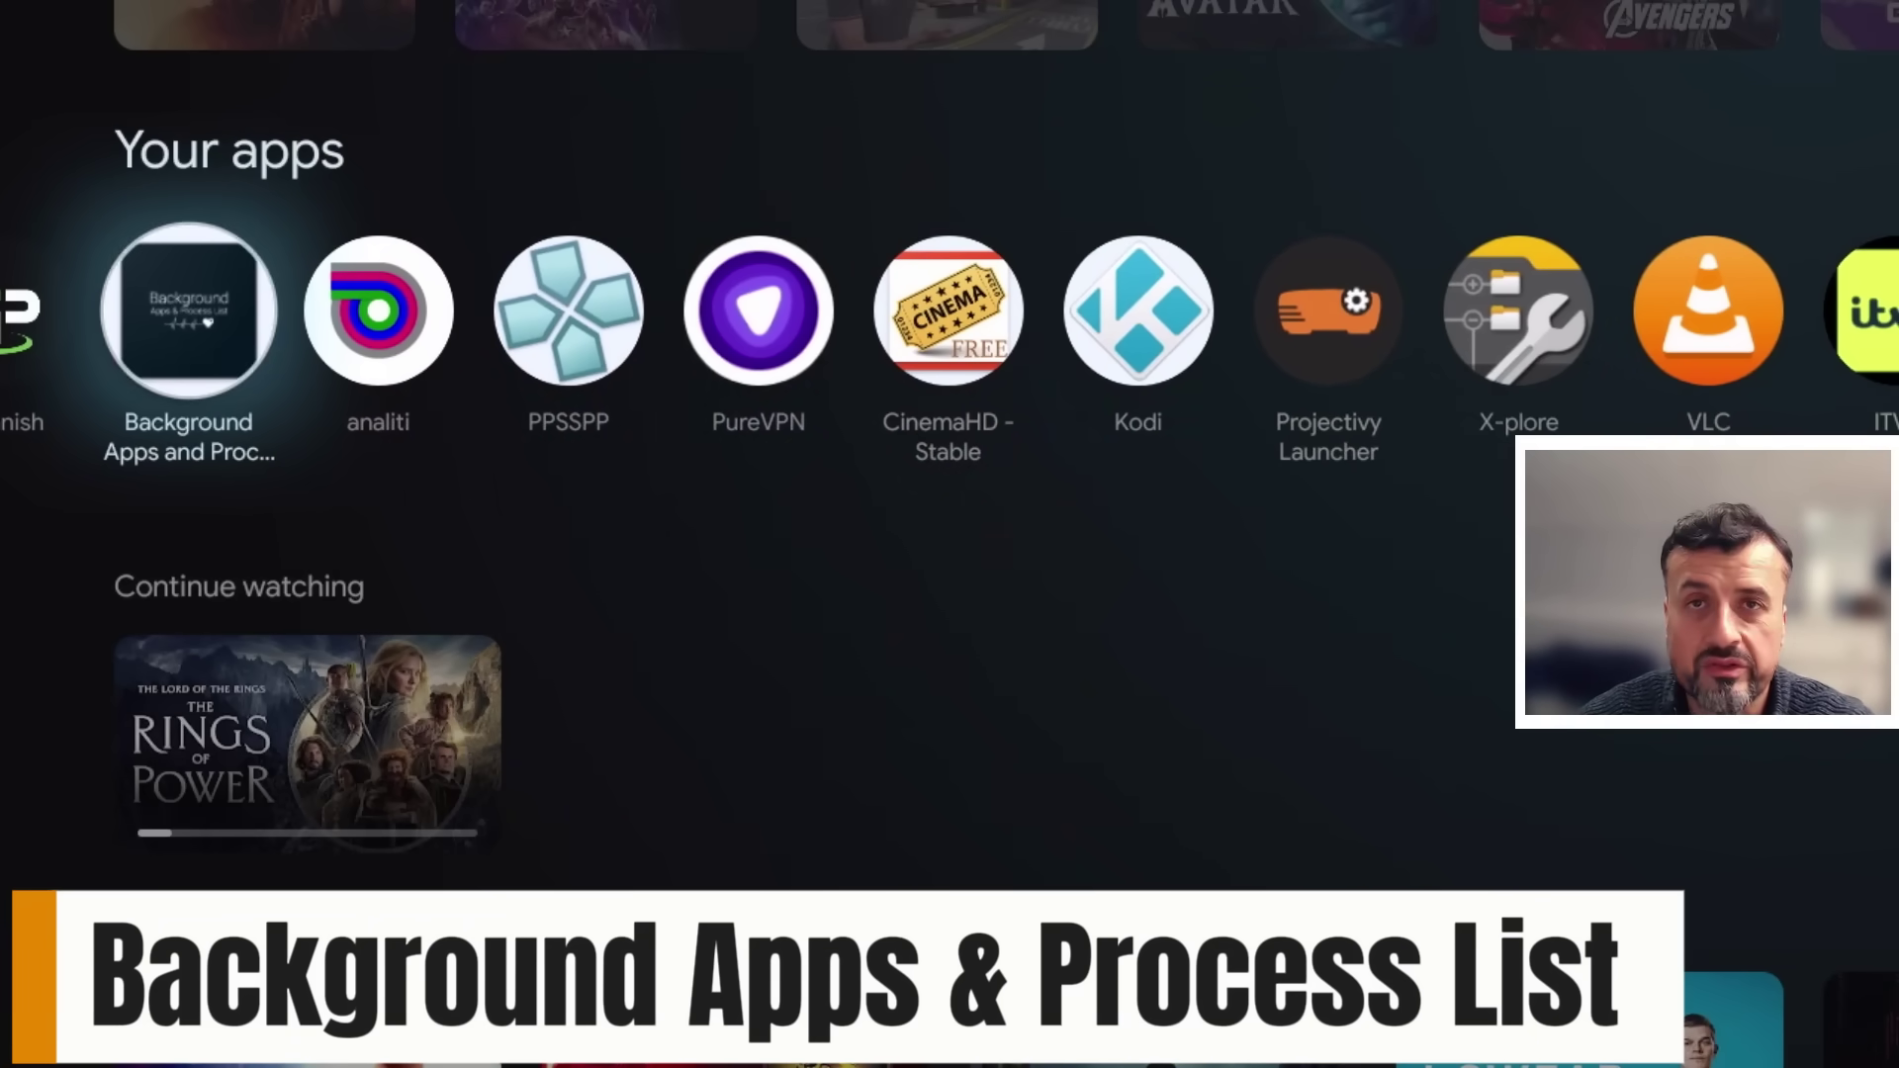
key(Return)
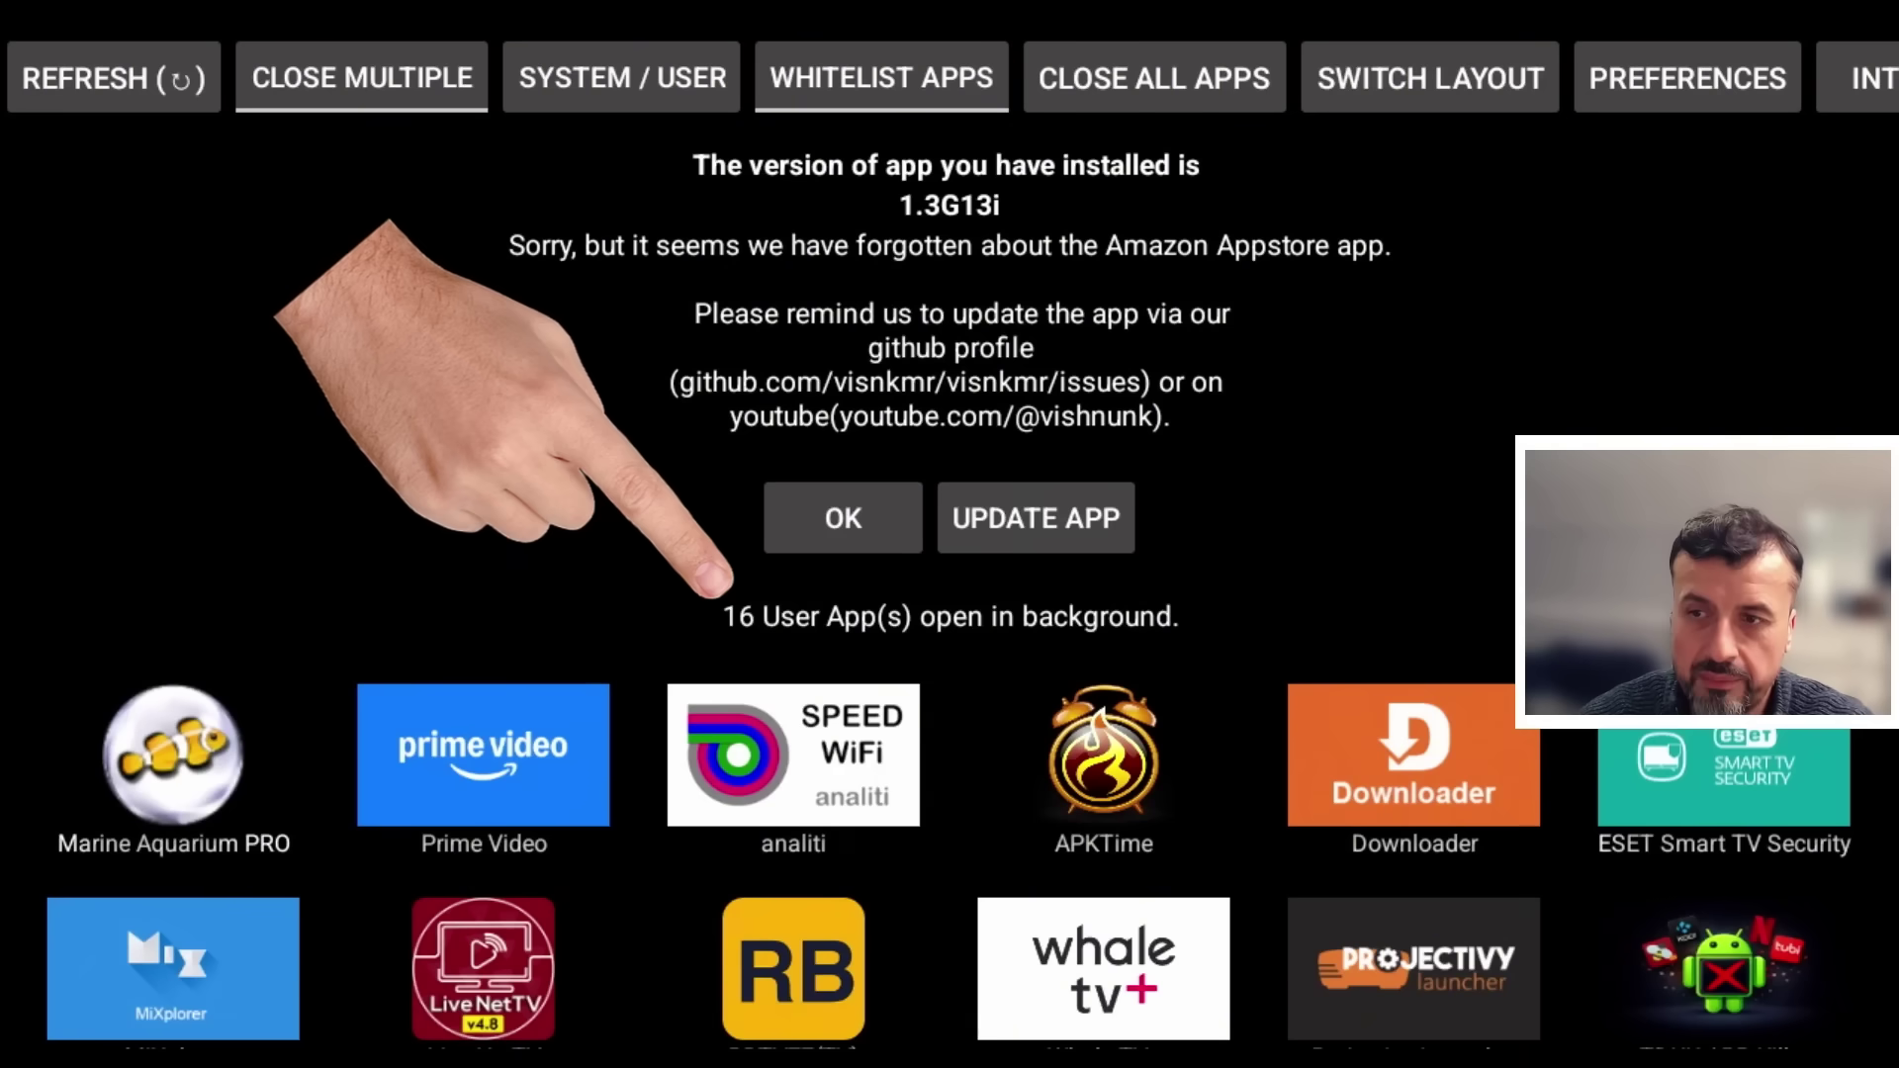
- Review which user apps are listed as open in the background, down to the last row
key(Right)
key(Down)
key(Down)
key(Down)
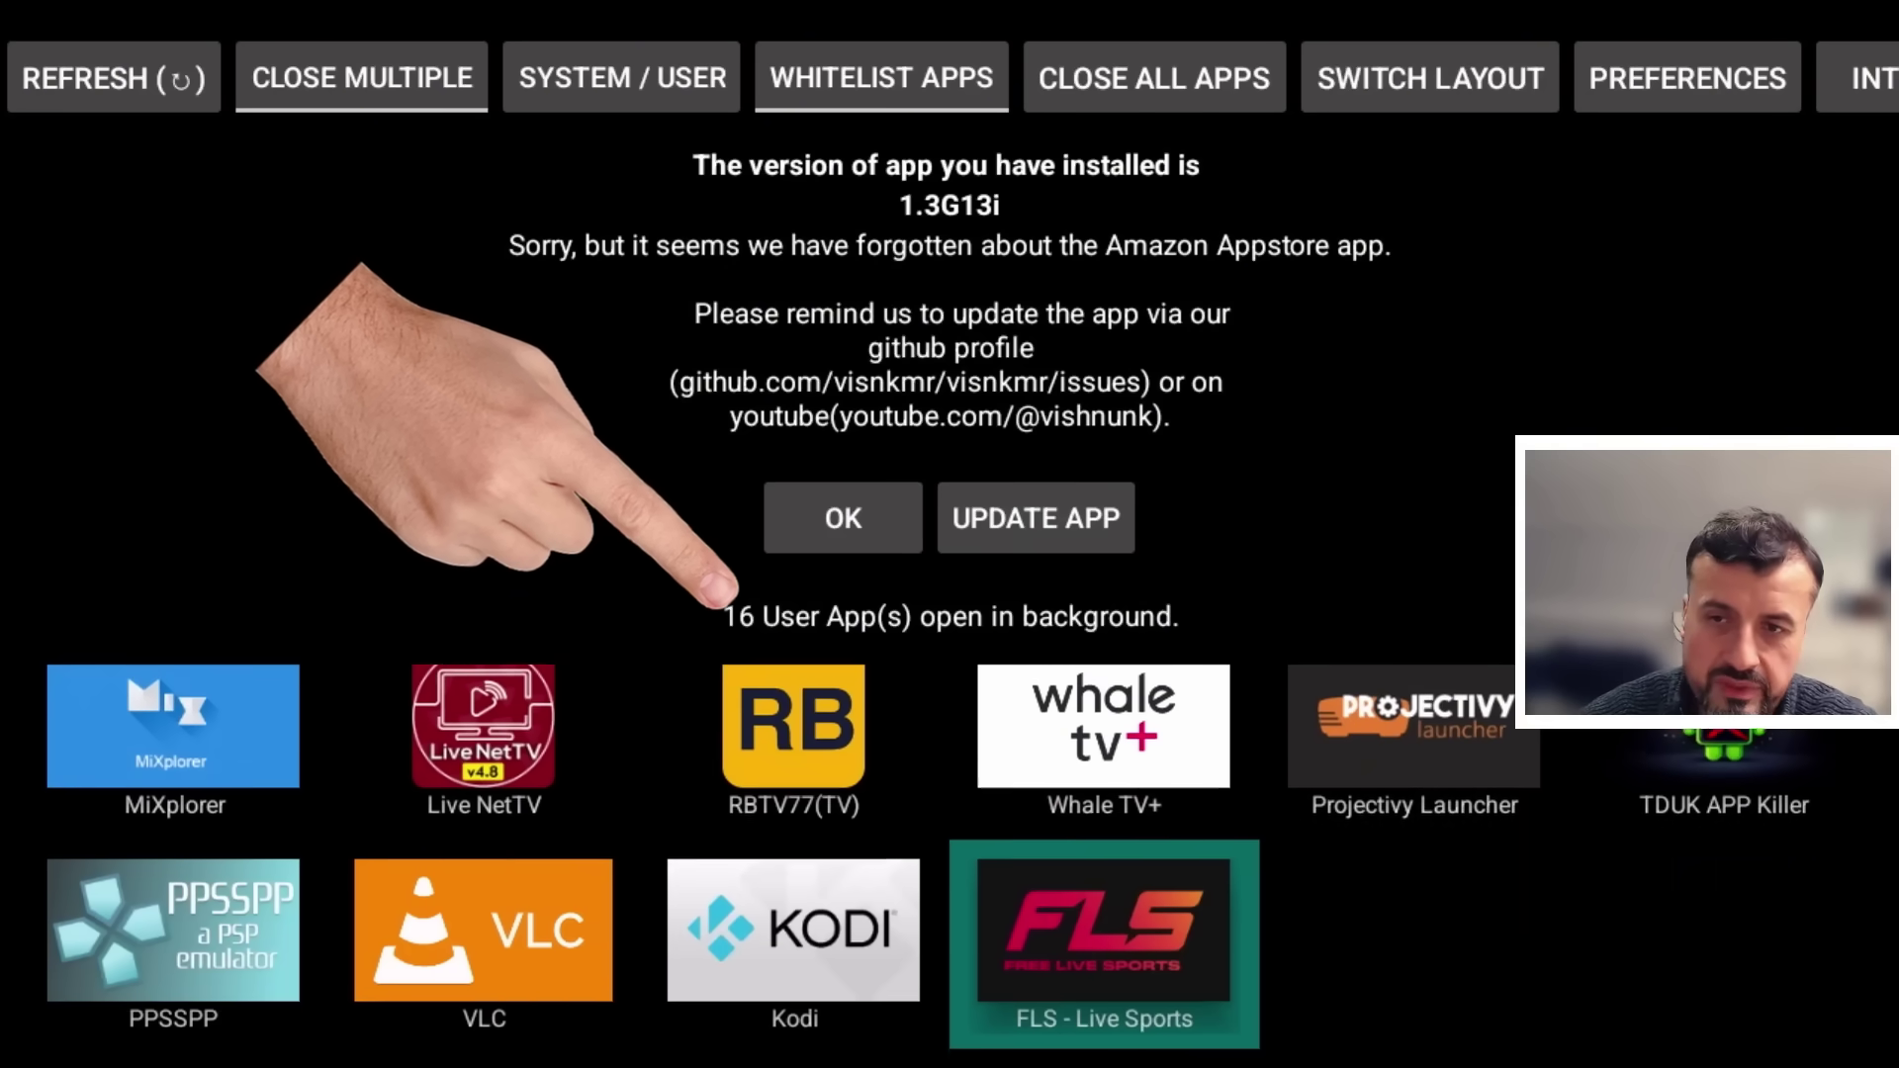
key(Left)
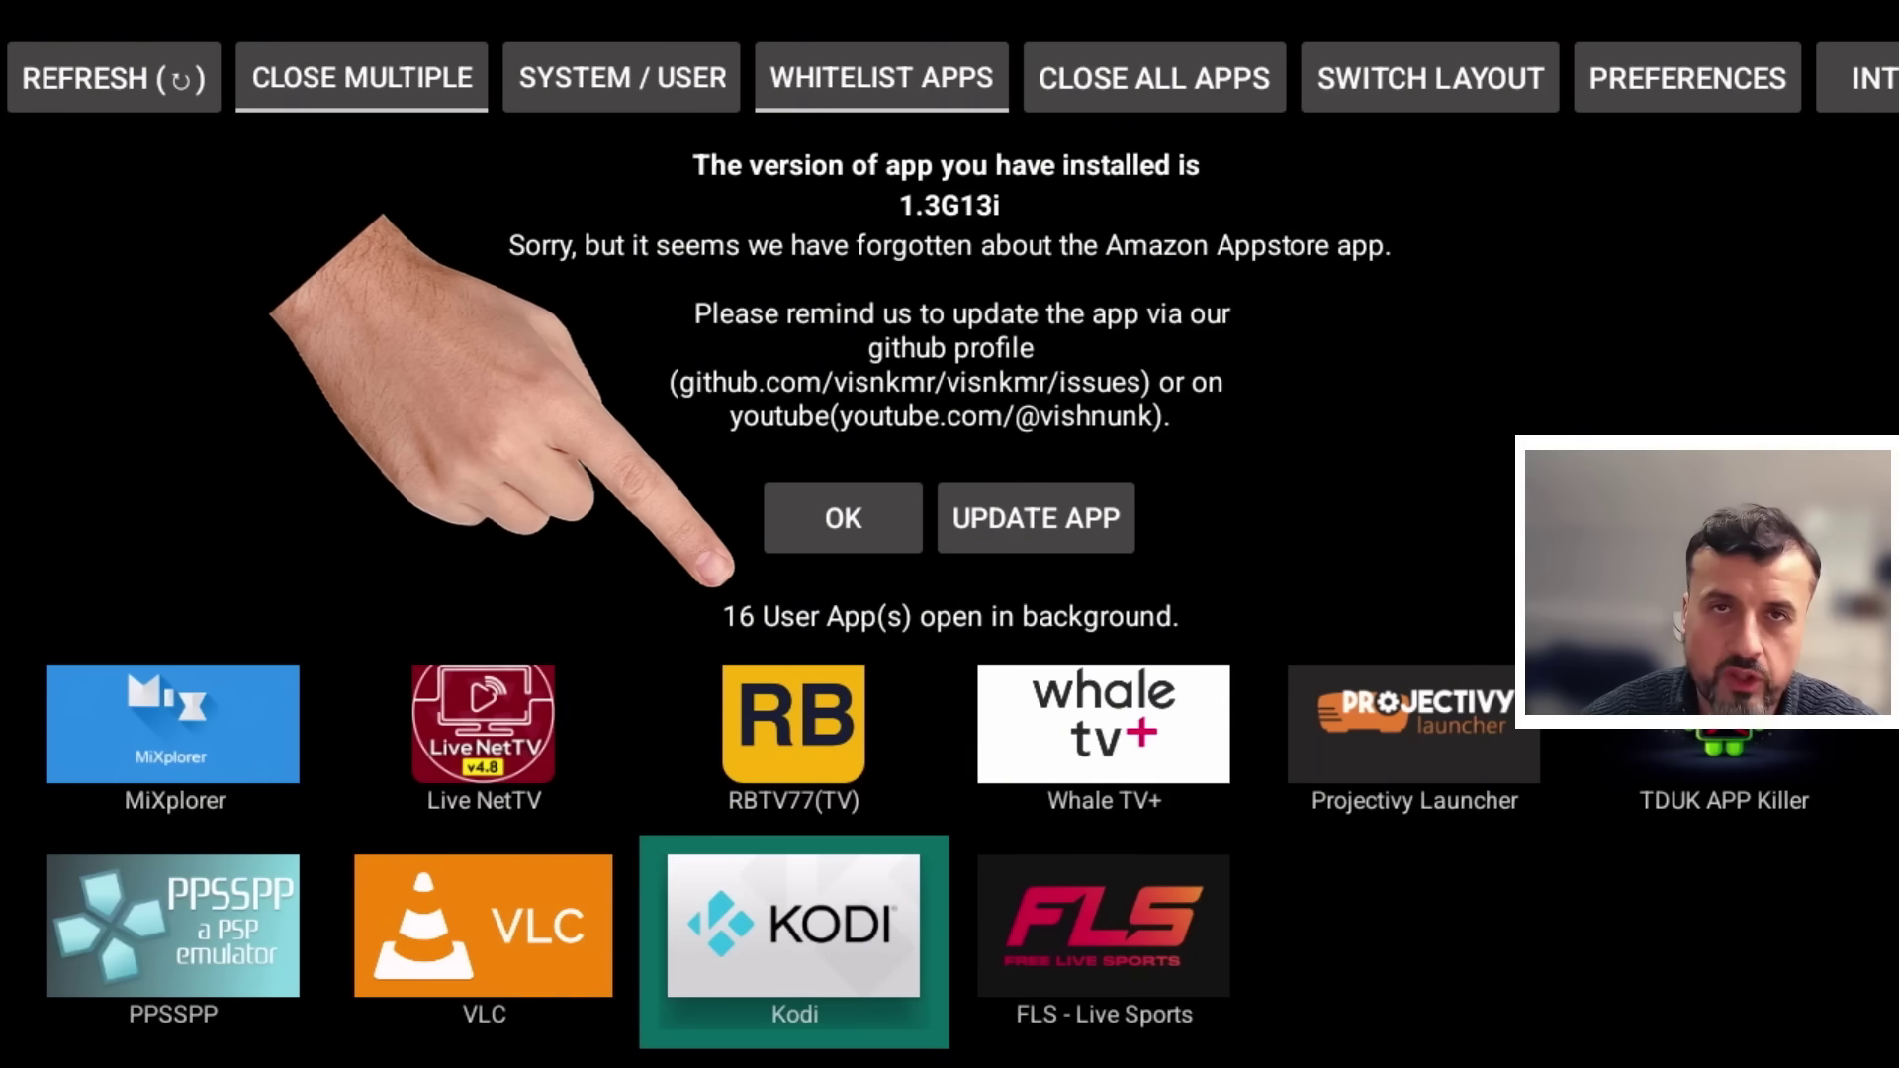
key(Left)
key(Left)
key(Up)
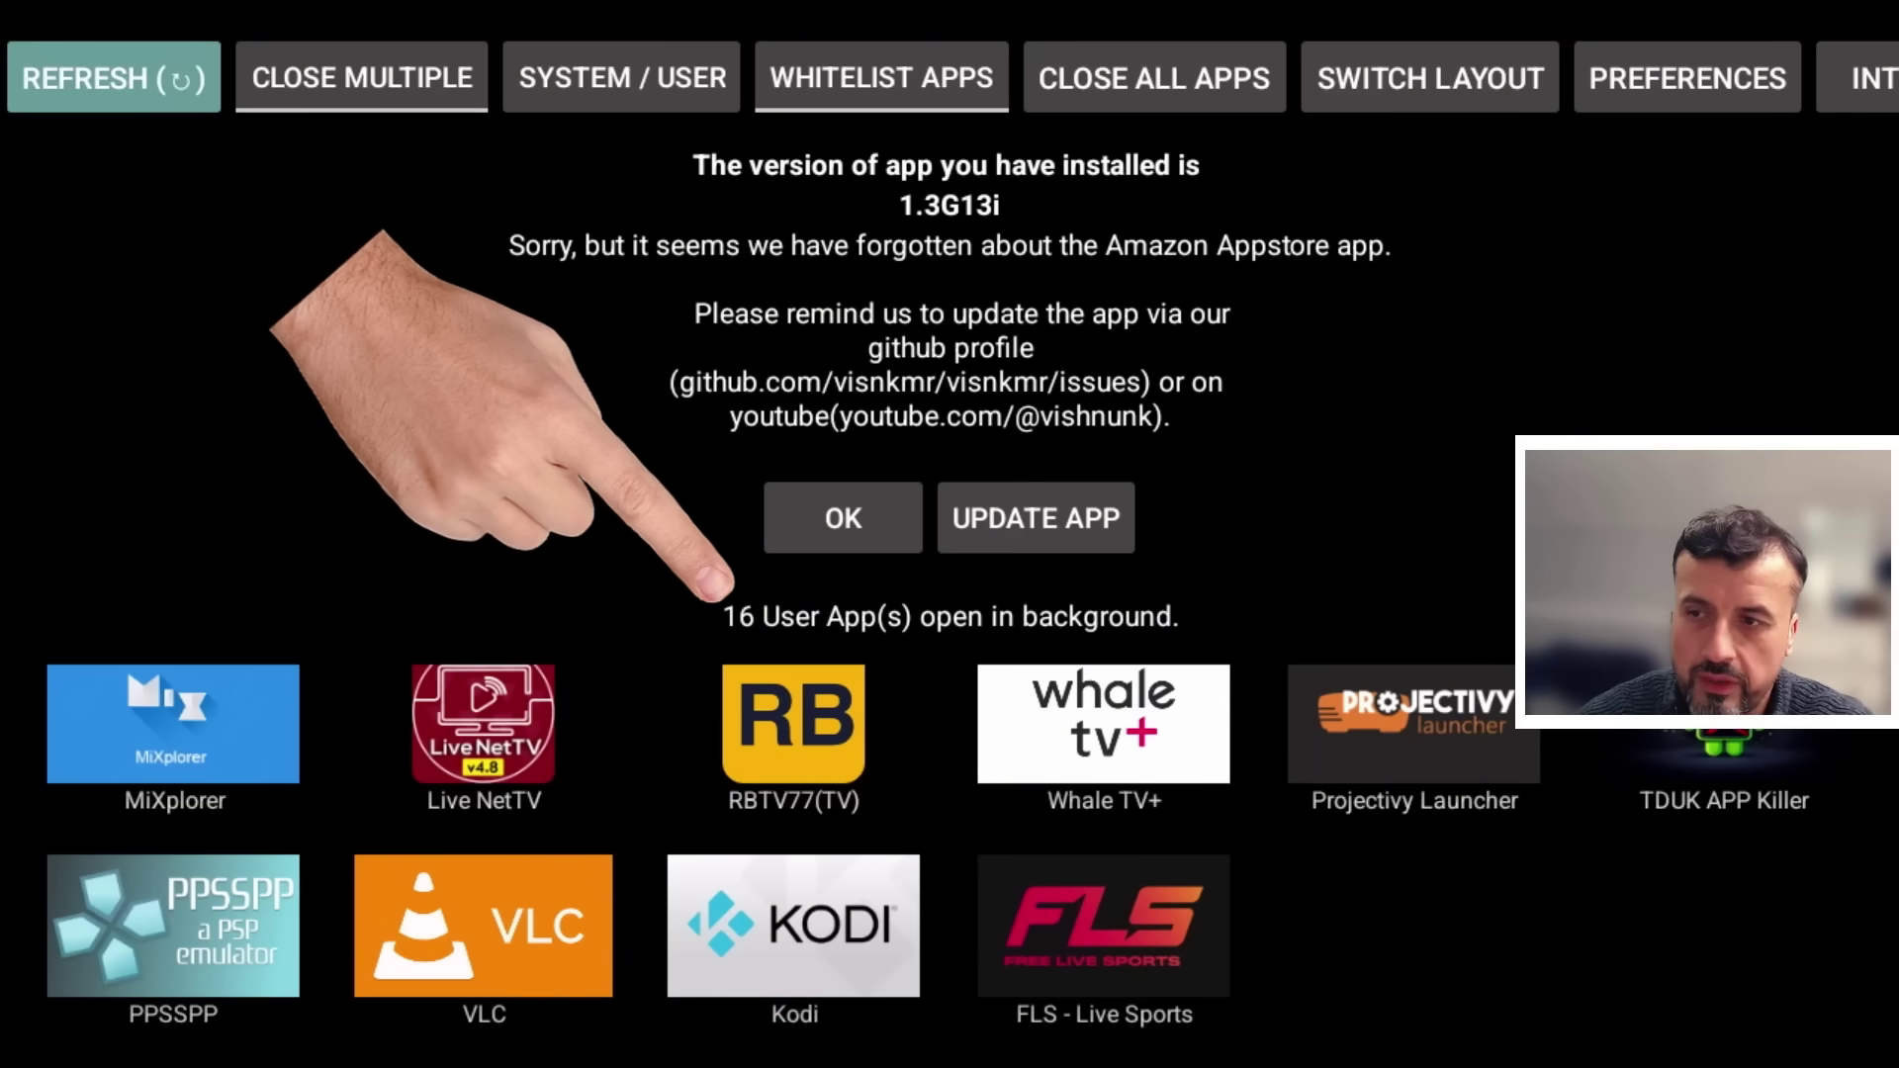
key(Down)
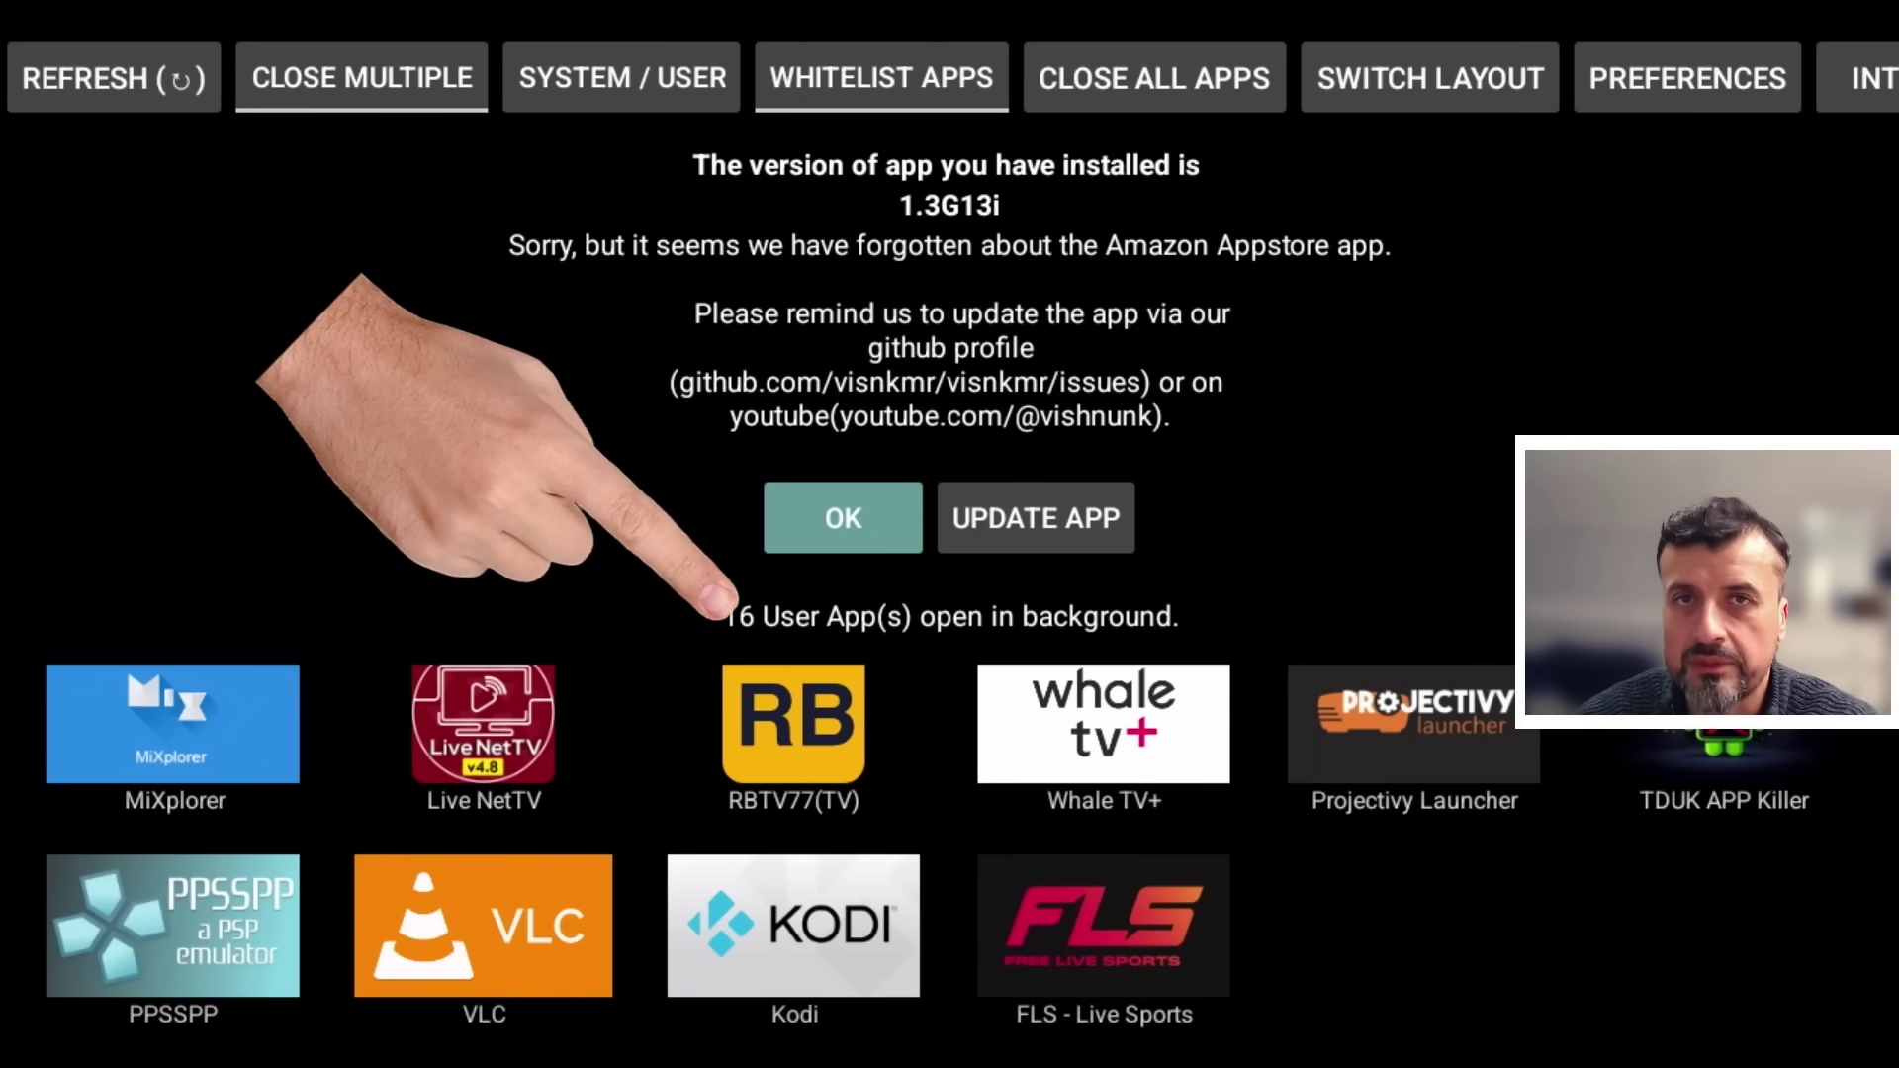
key(Down)
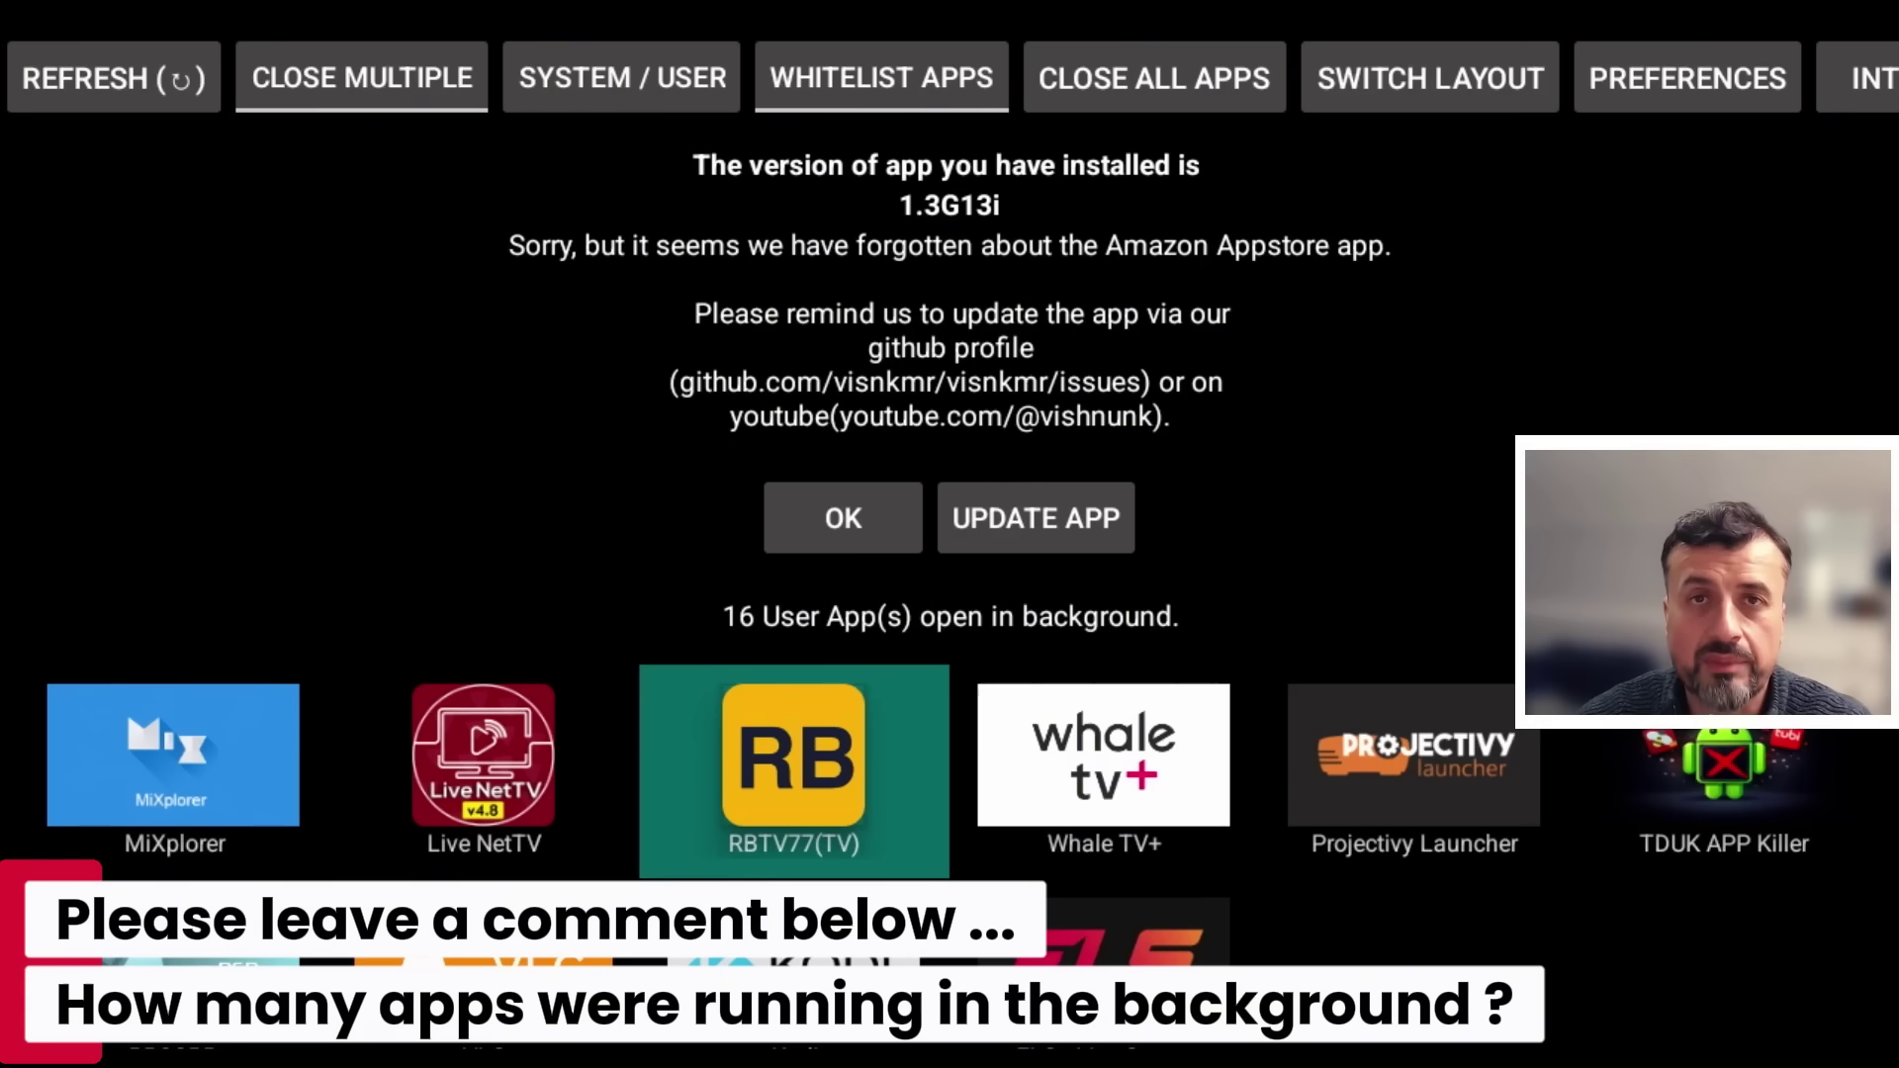
key(Left)
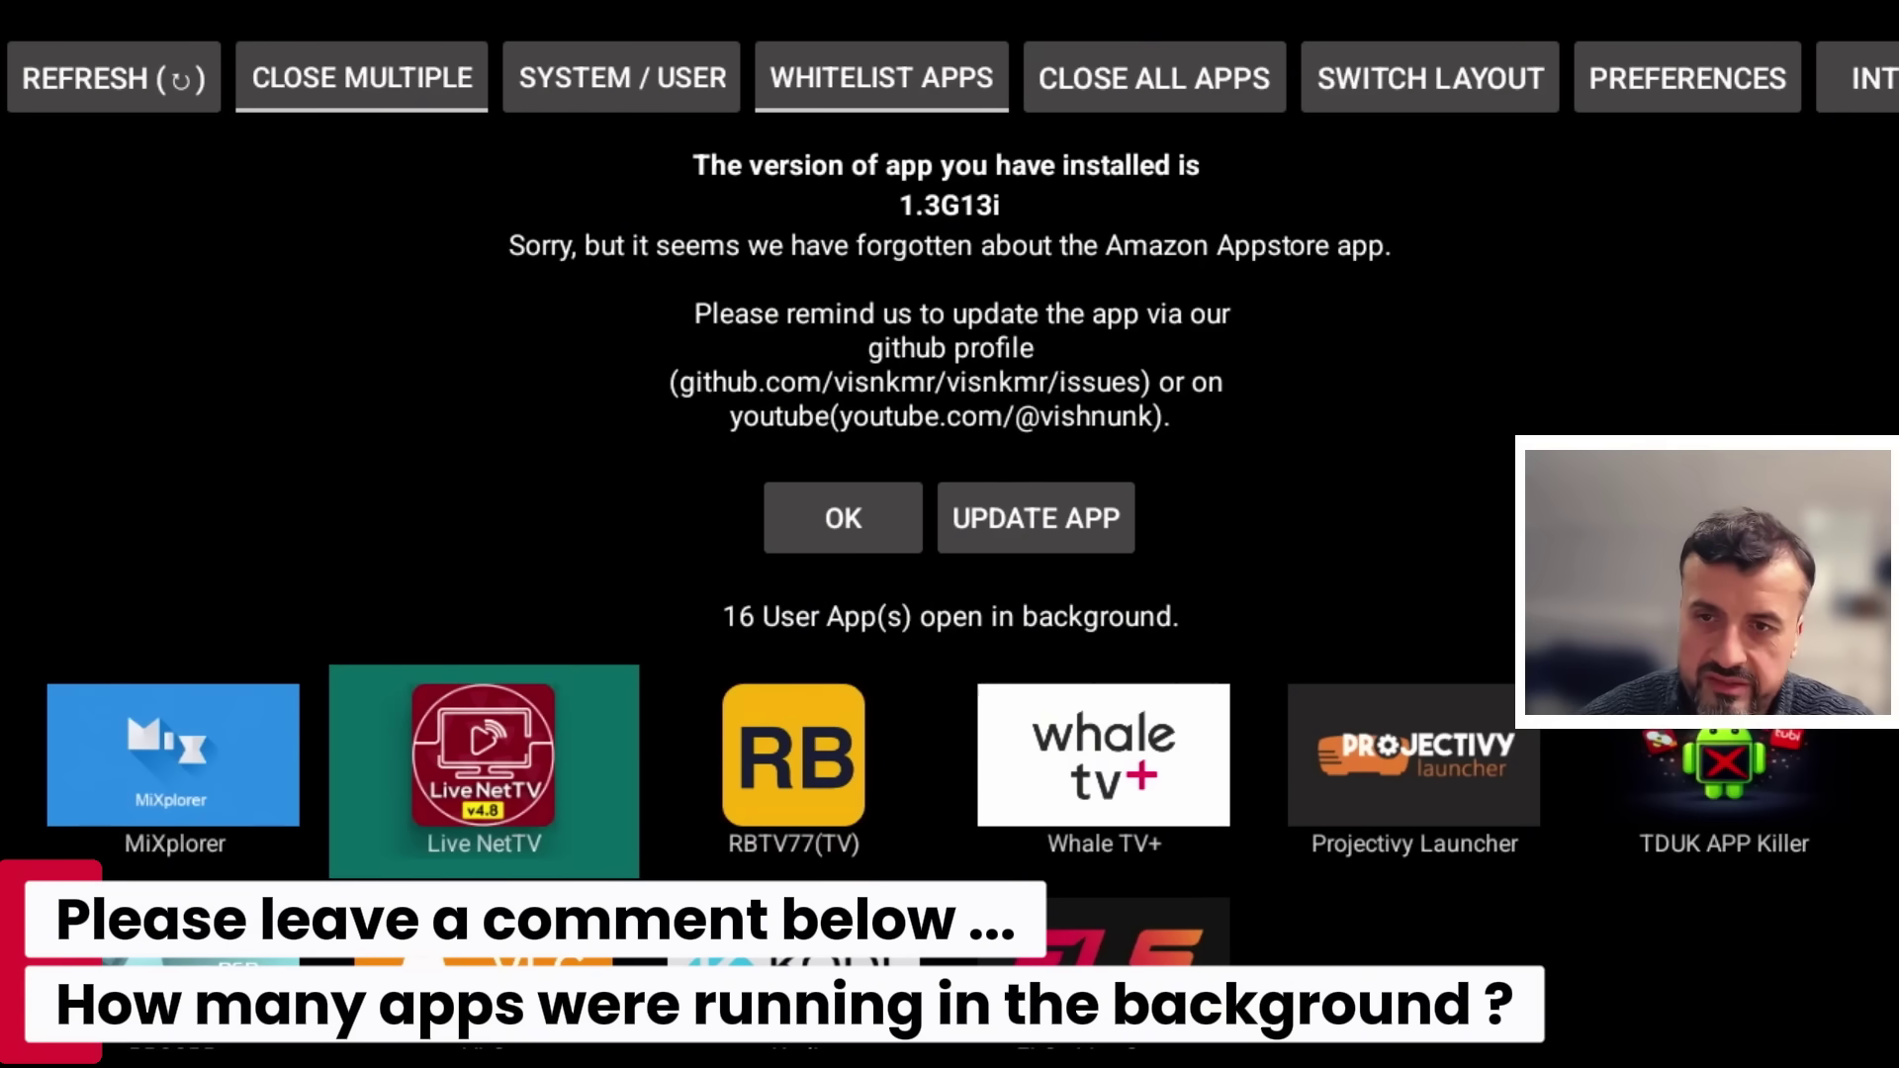
key(Right)
key(Right)
- Open Prime Video's app details from the background apps list and go to its Force stop option
key(Up)
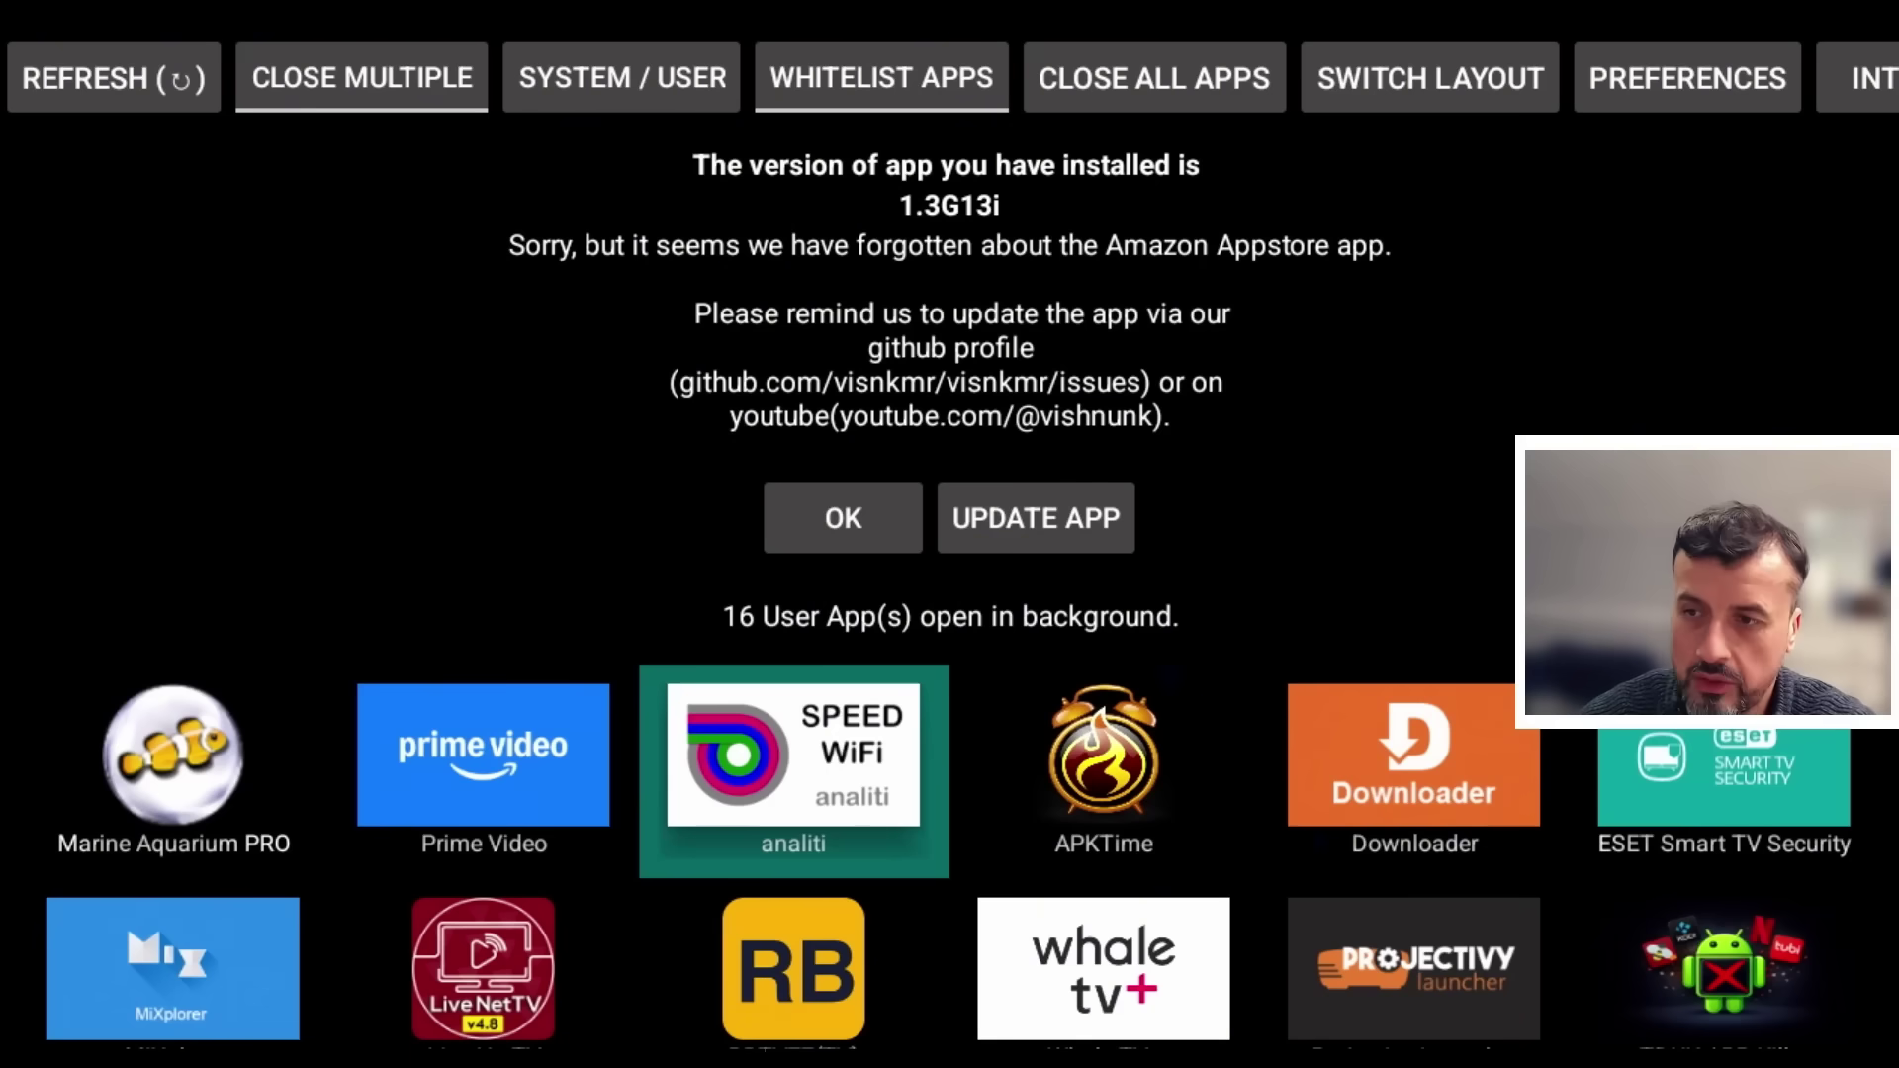
key(Left)
key(Left)
key(Right)
key(Return)
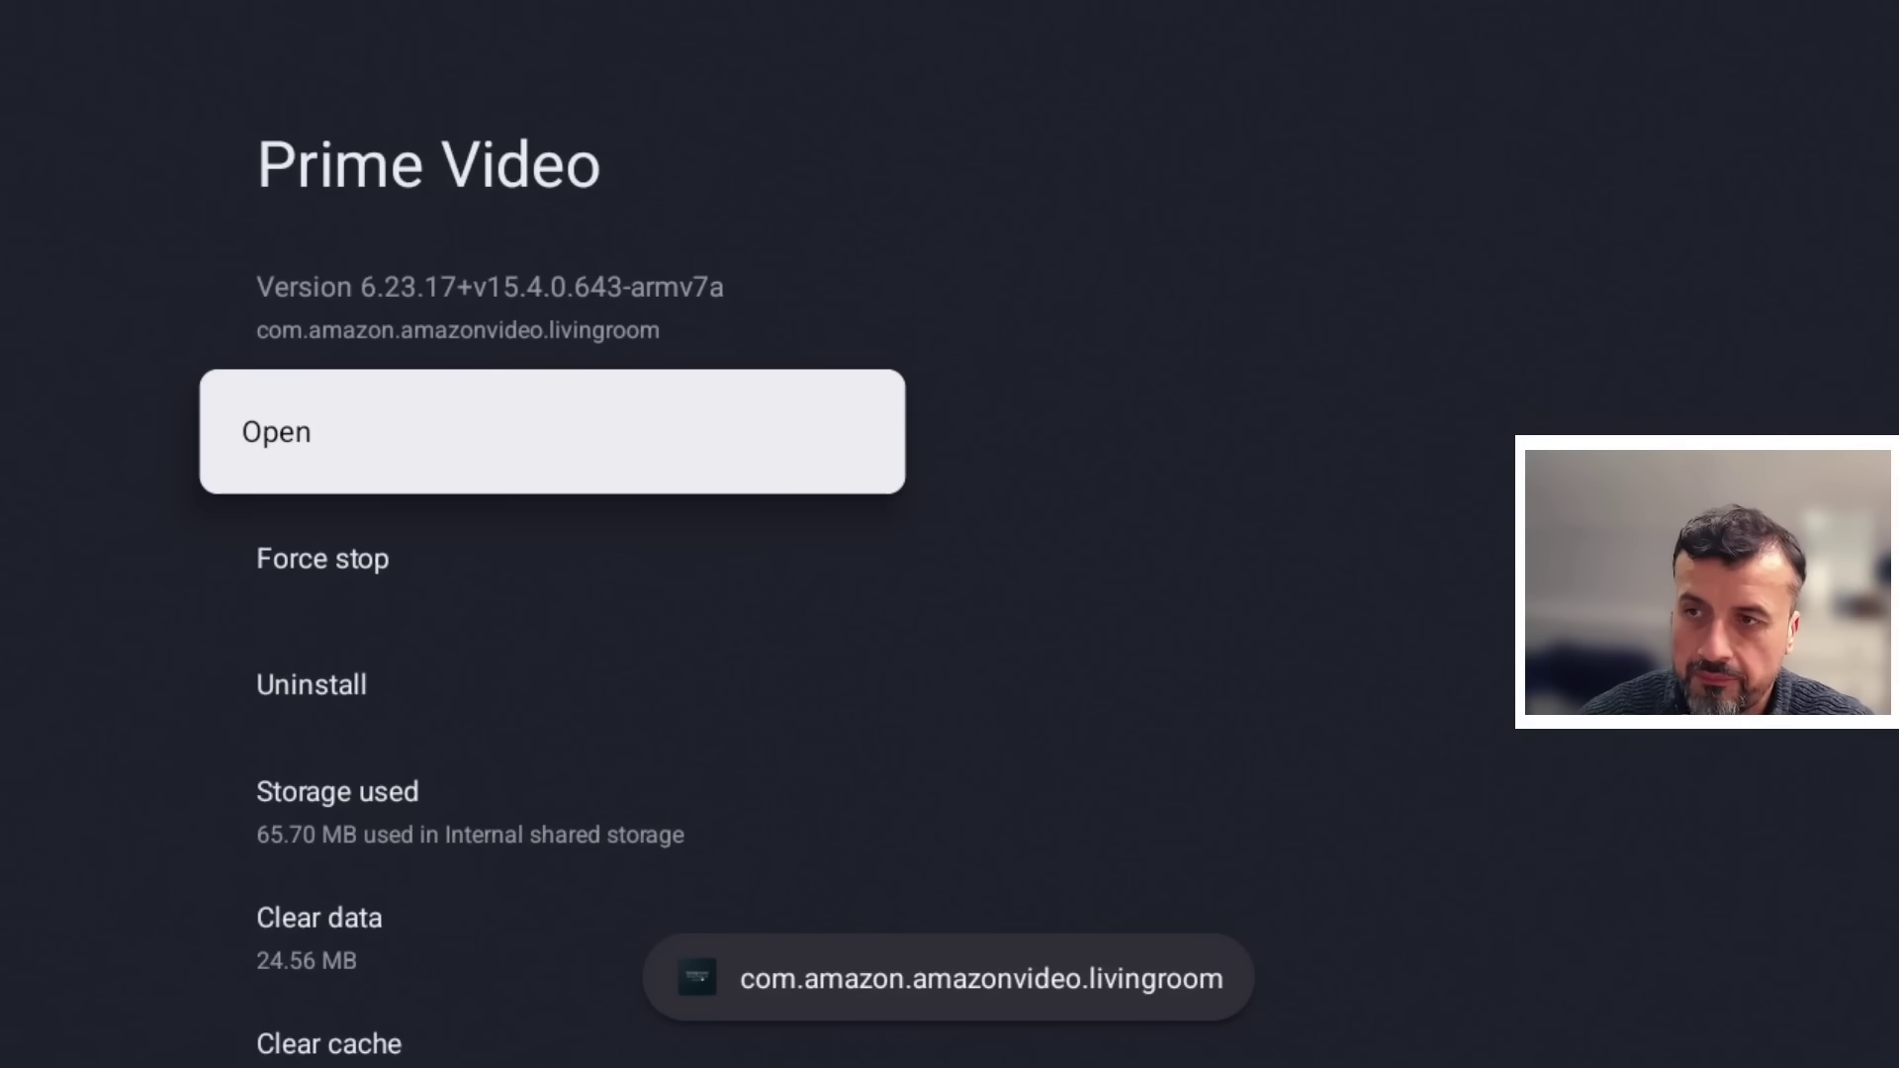
key(Down)
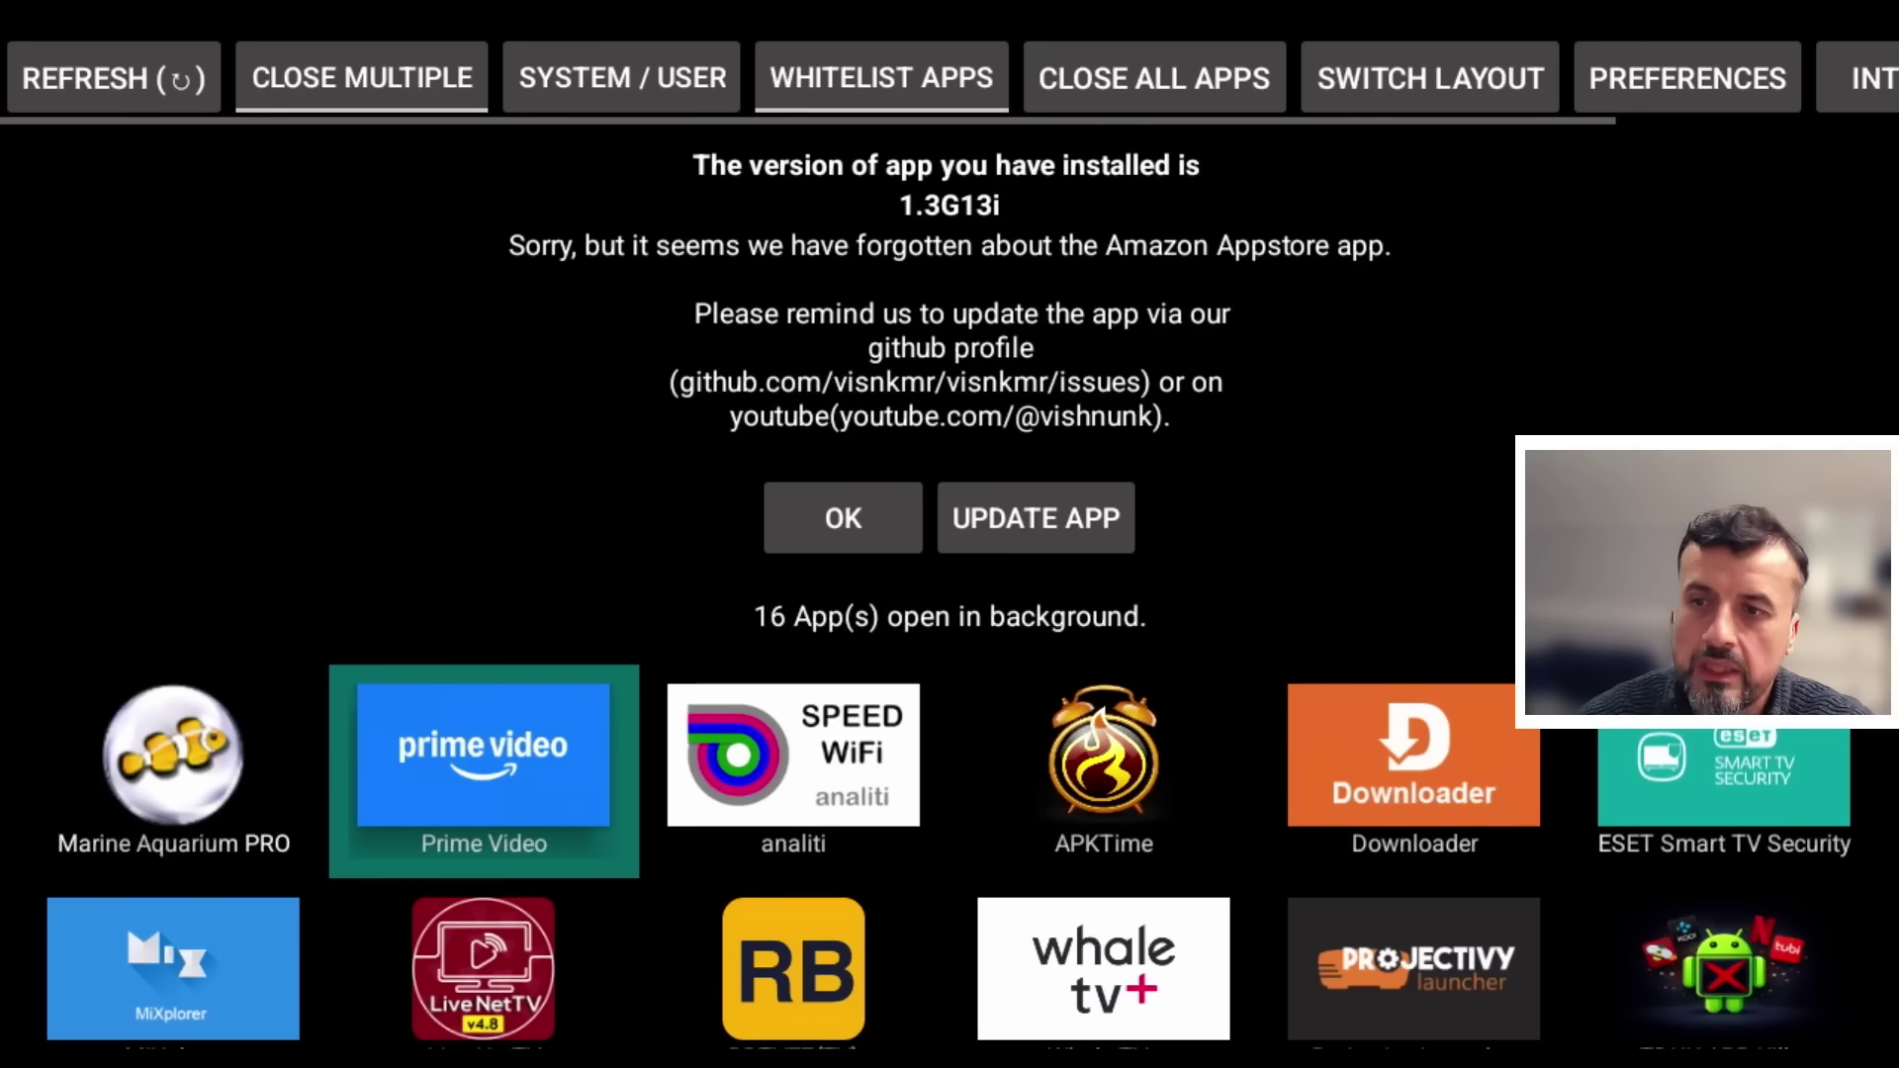
- Turn on the Close Multiple mode for the background apps list
key(Down)
key(Down)
key(Up)
key(Up)
key(Up)
key(Up)
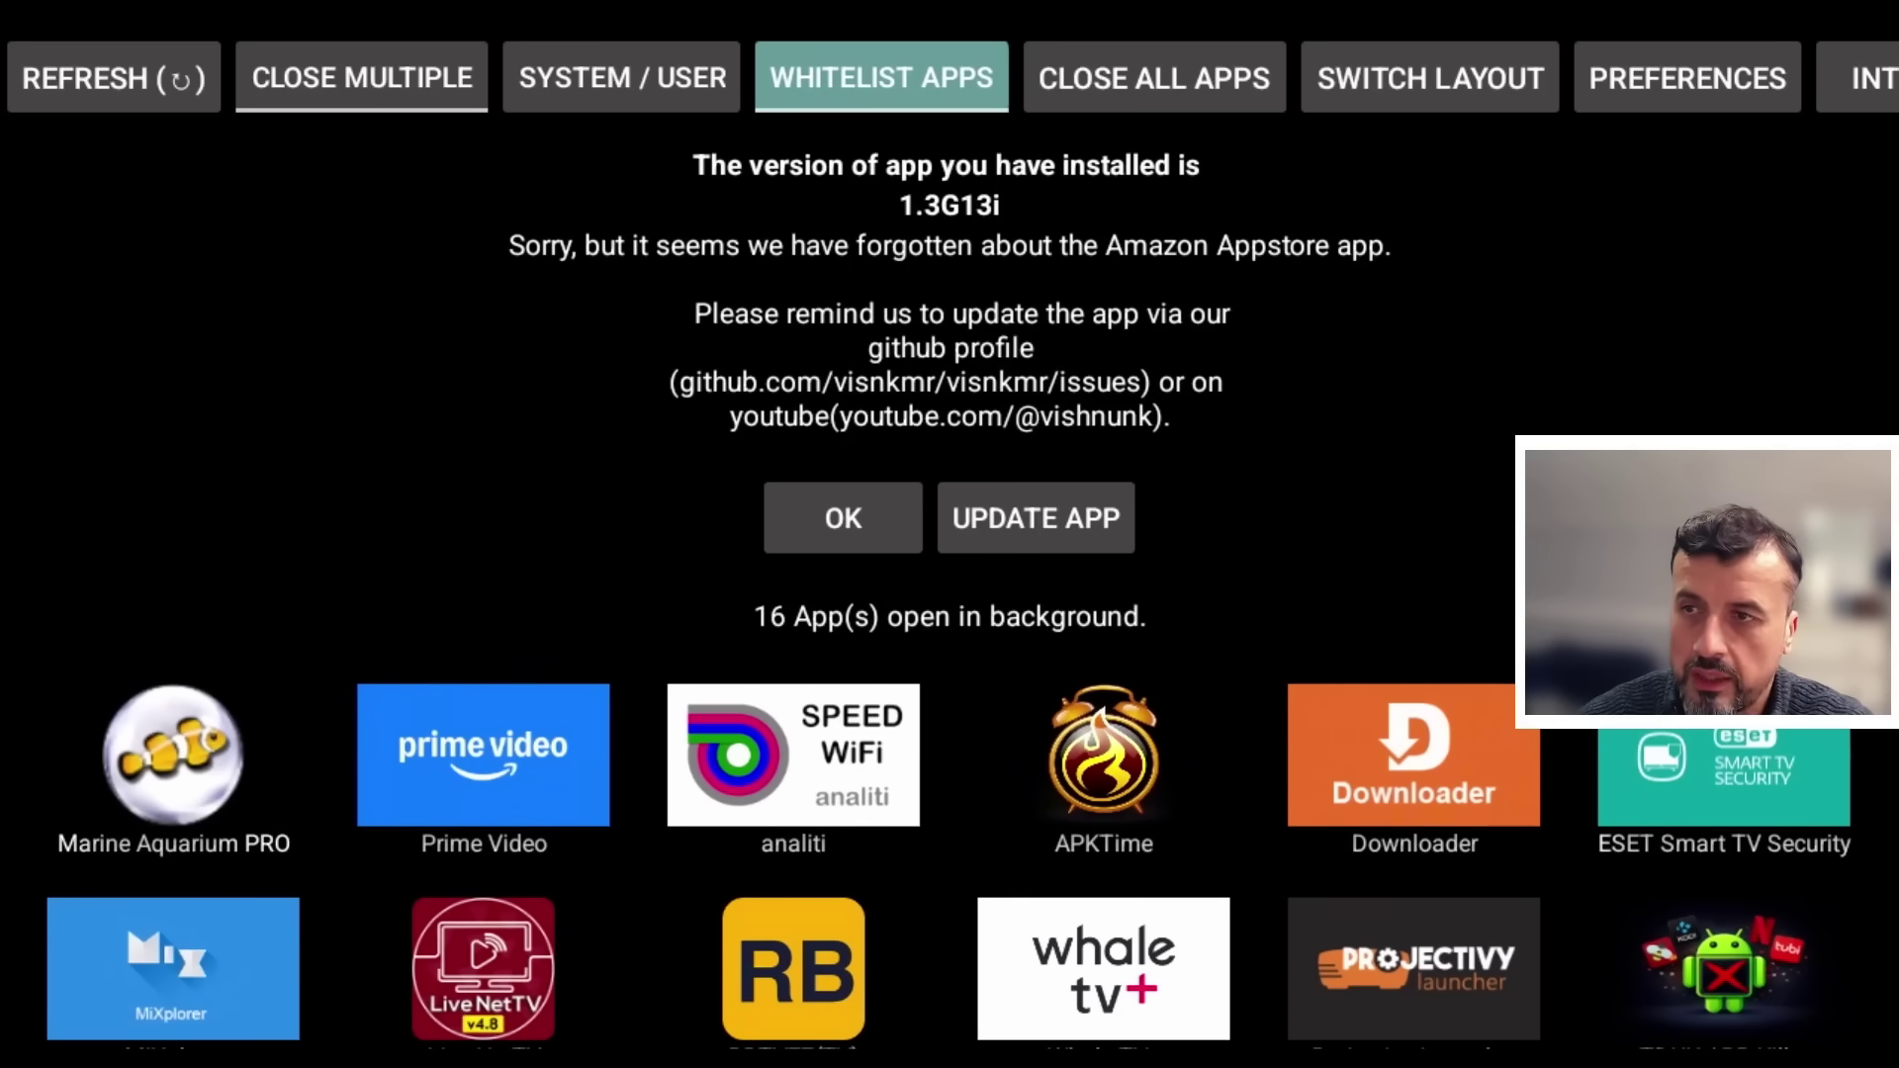
key(Left)
key(Left)
key(Return)
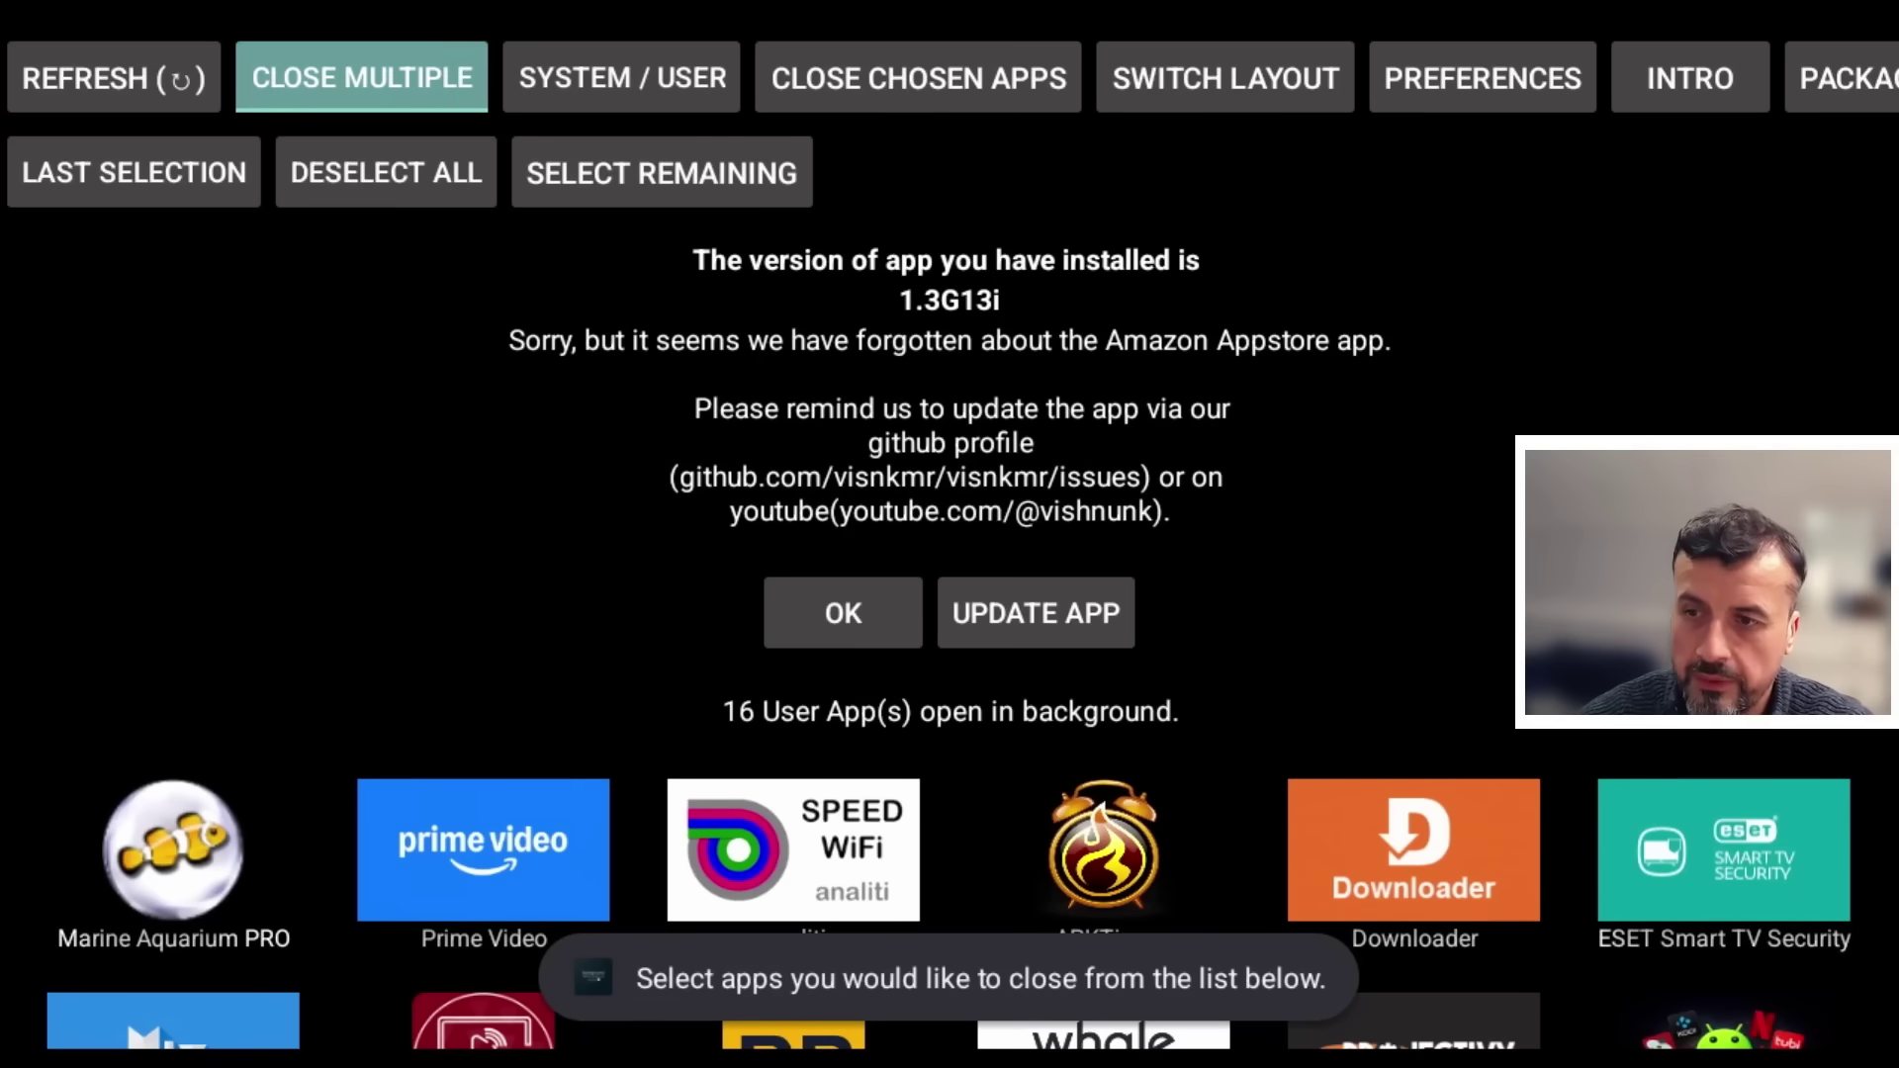
- Mark Marine Aquarium PRO, Prime Video, analiti and APKTime as the apps to close
key(Down)
key(Down)
key(Up)
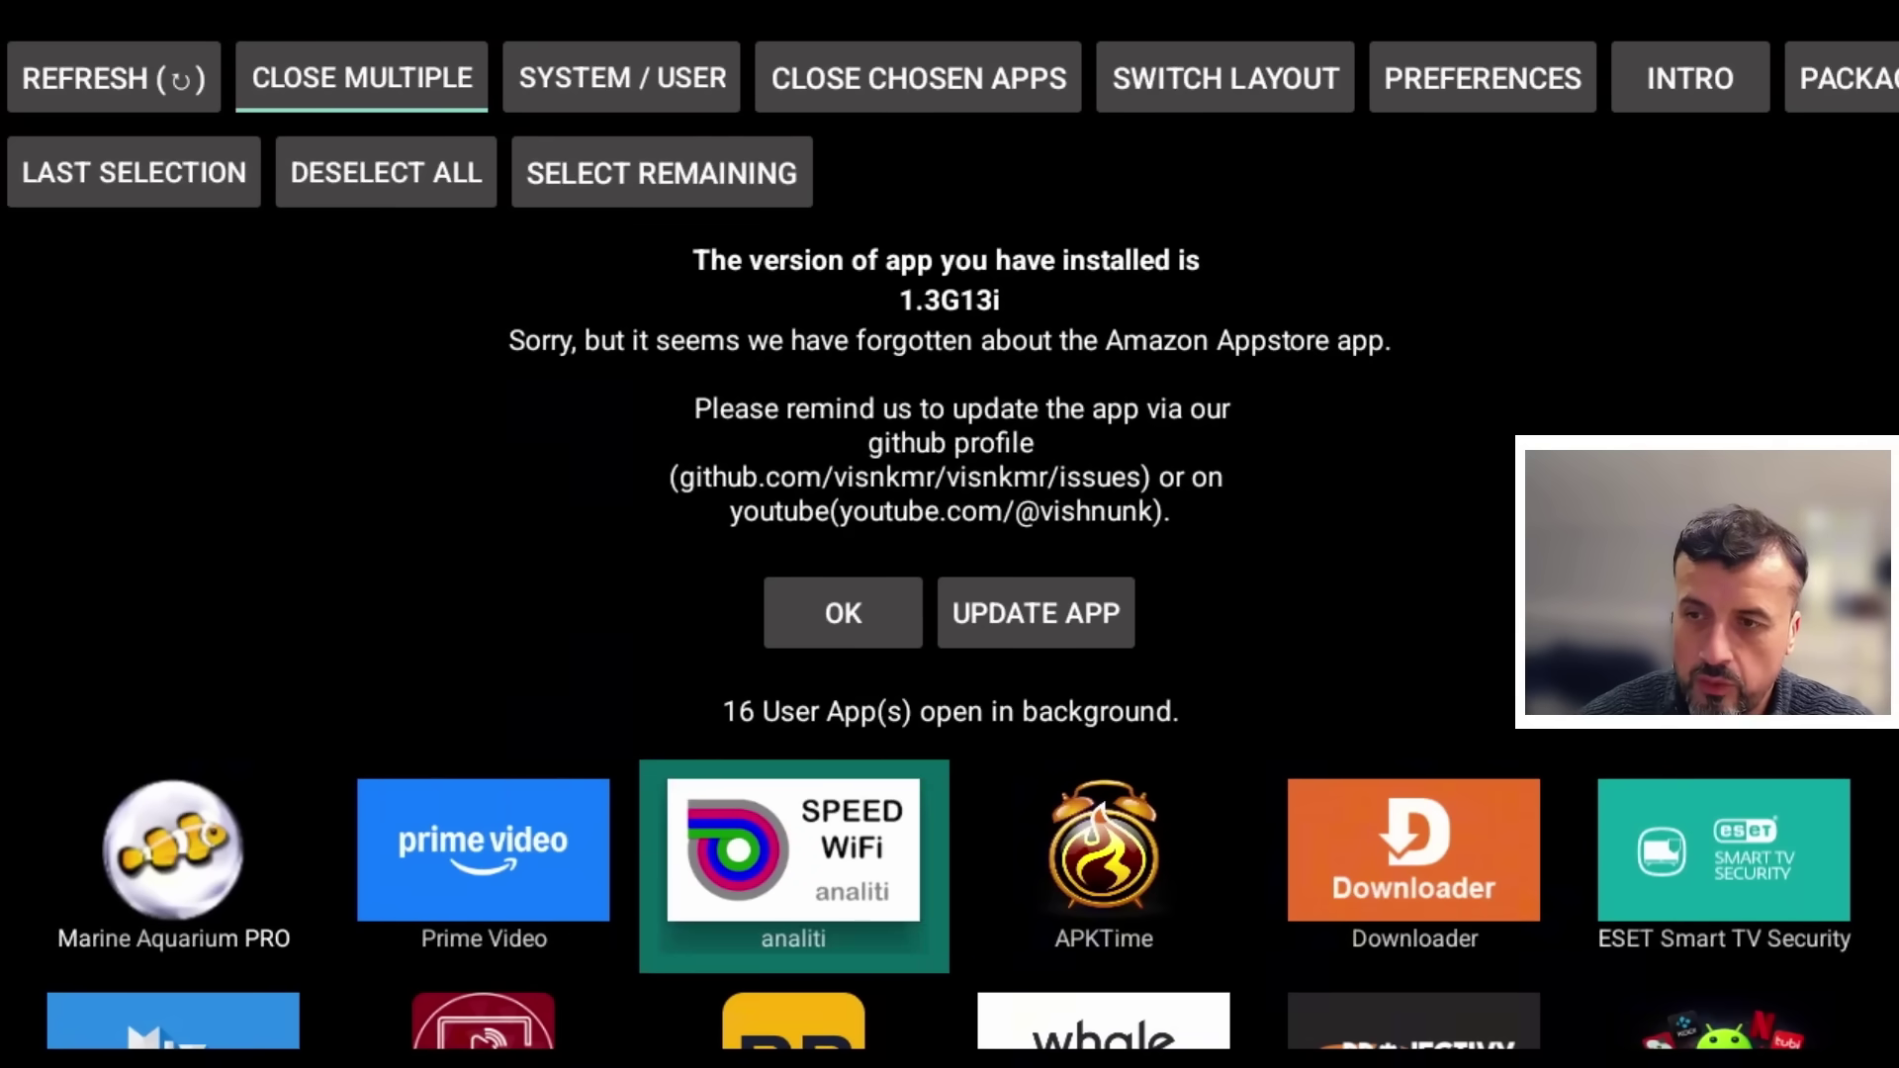
key(Left)
key(Left)
key(Return)
key(Right)
key(Return)
key(Right)
key(Return)
key(Right)
key(Return)
key(Left)
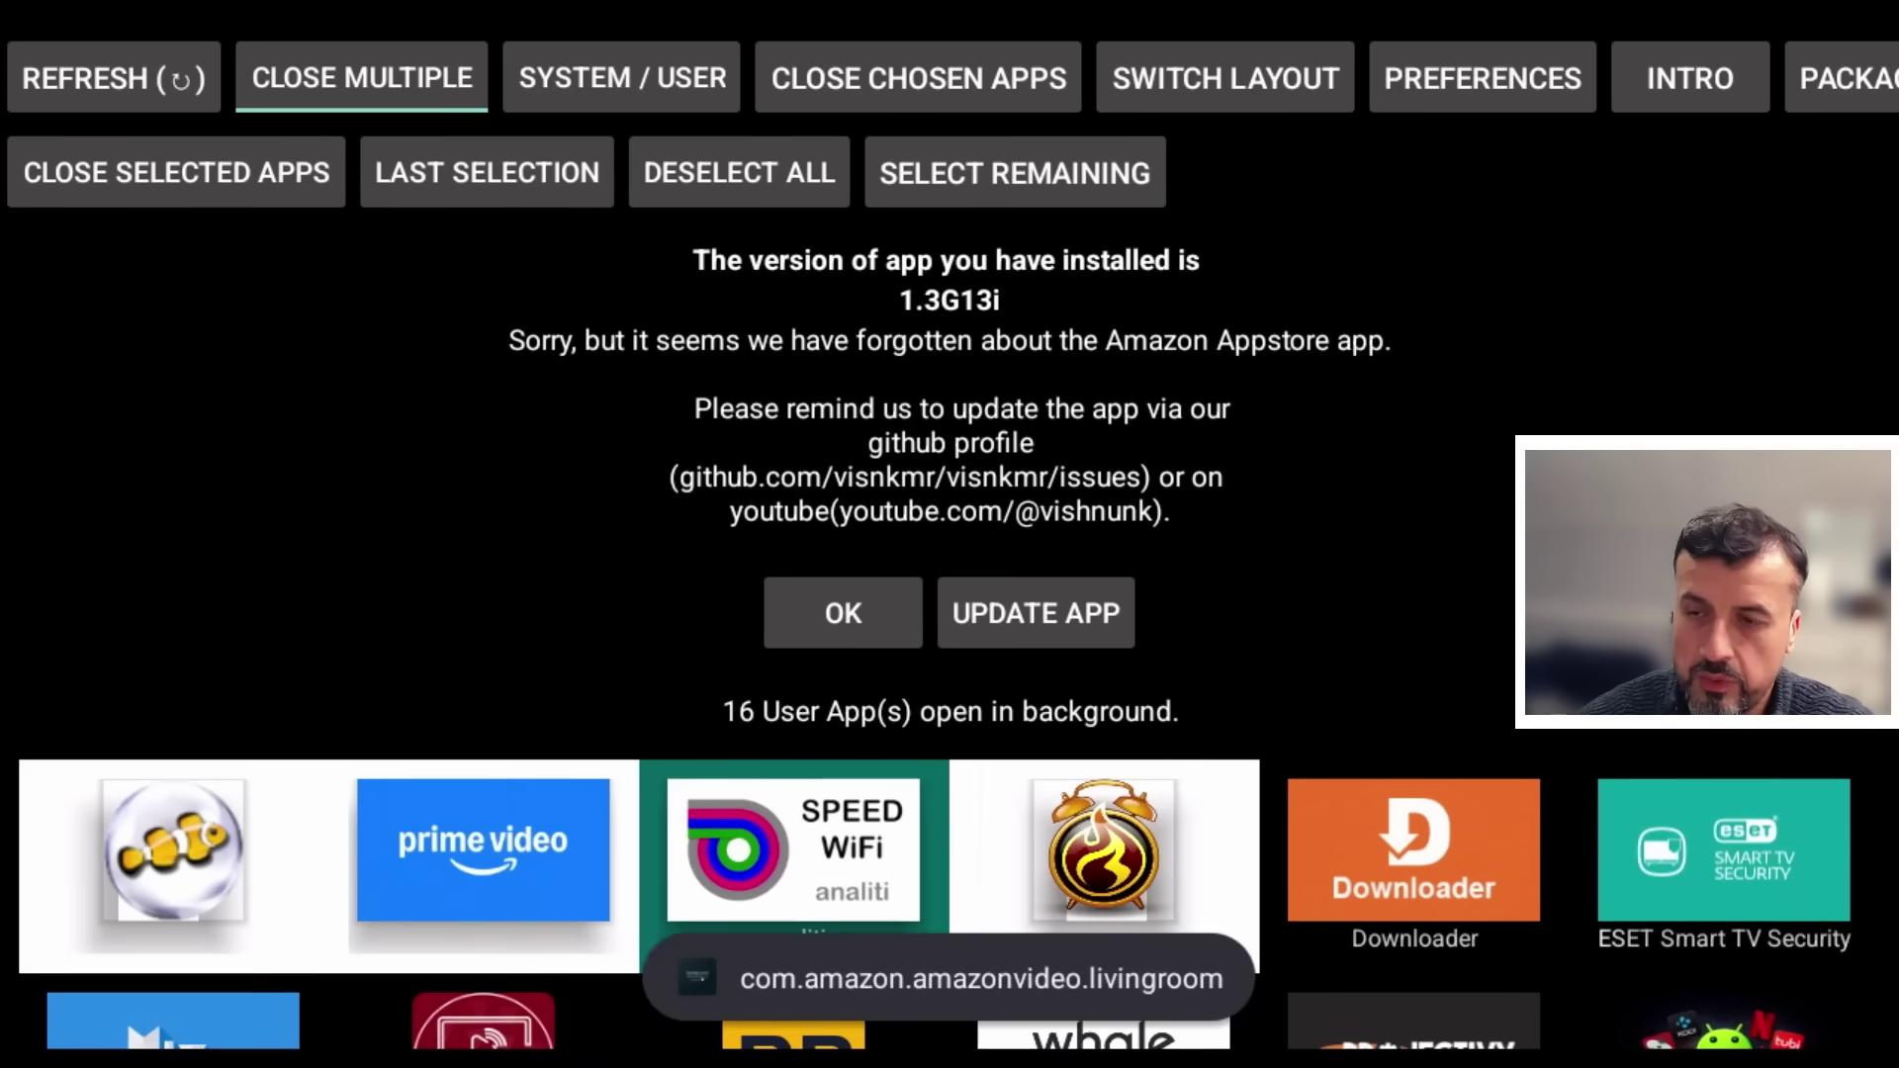
- Run Close Chosen Apps on the four marked background apps
key(Left)
key(Up)
key(Up)
key(Up)
key(Right)
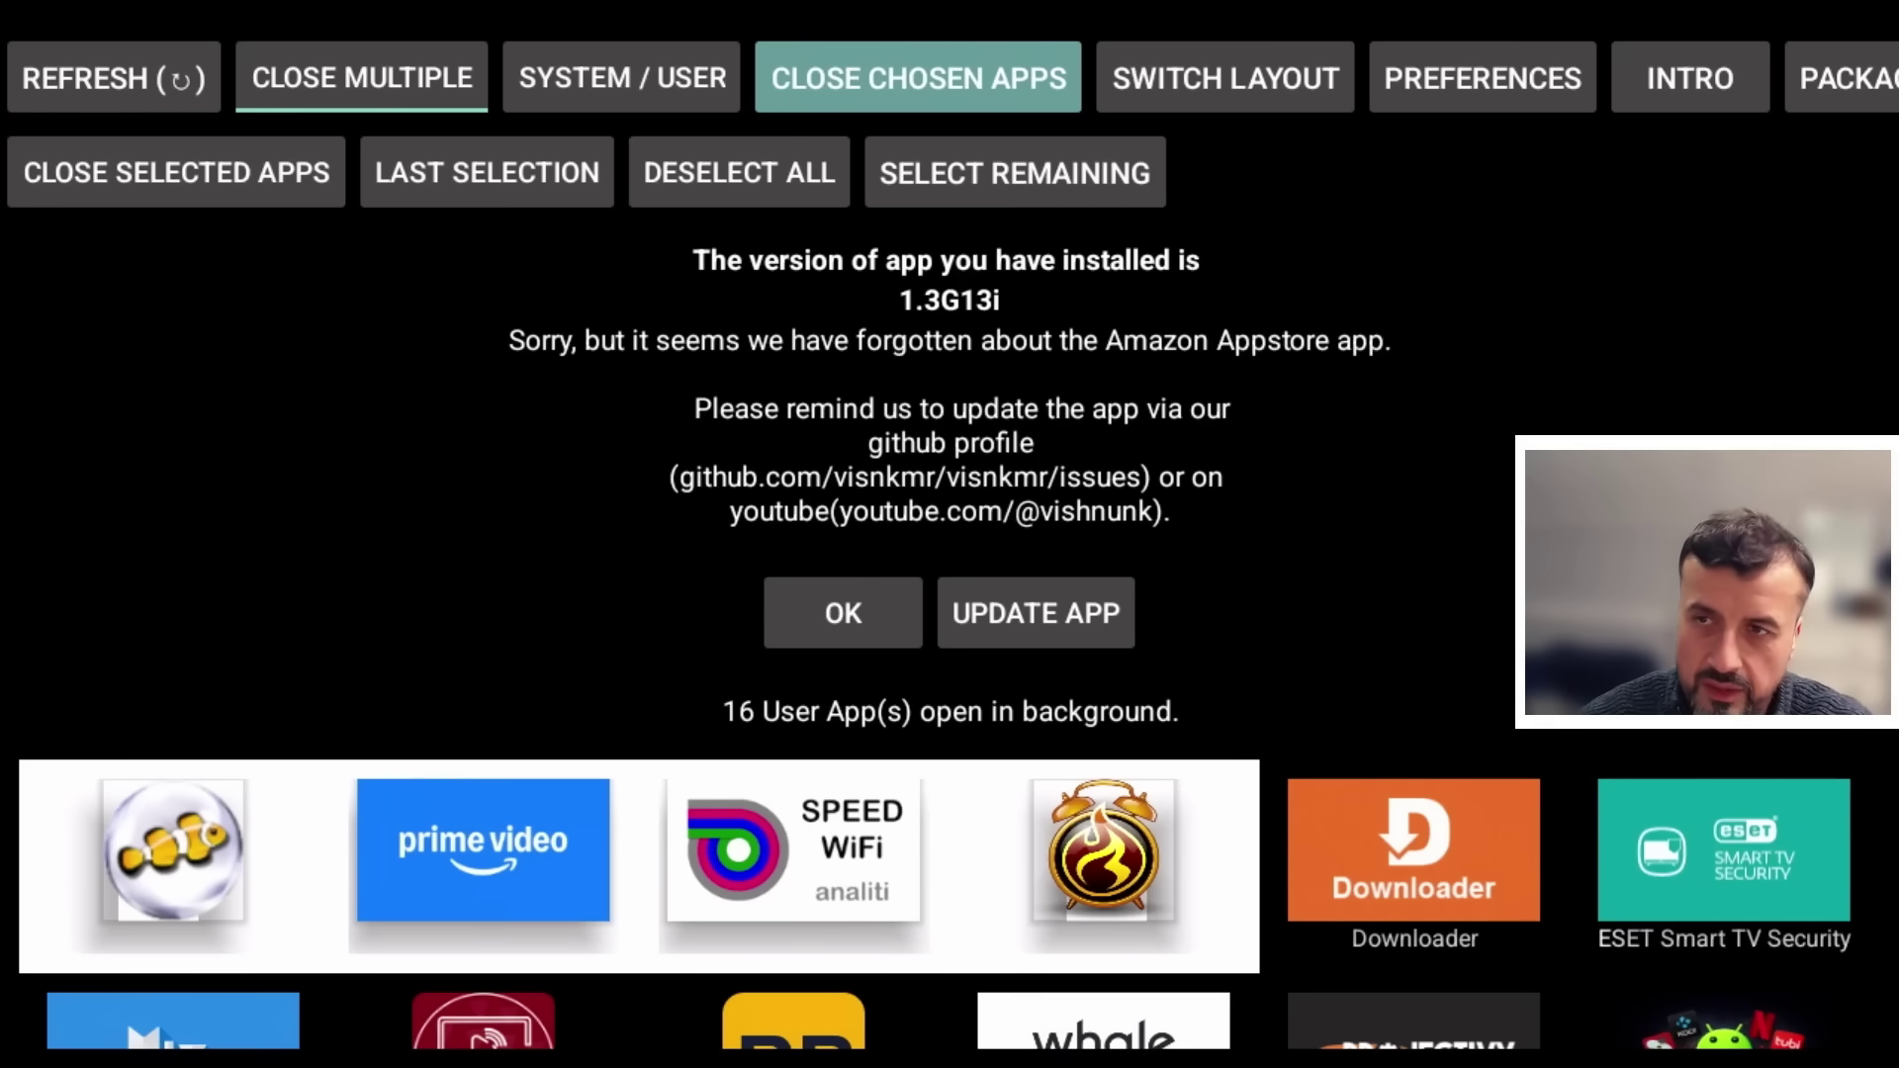
key(Return)
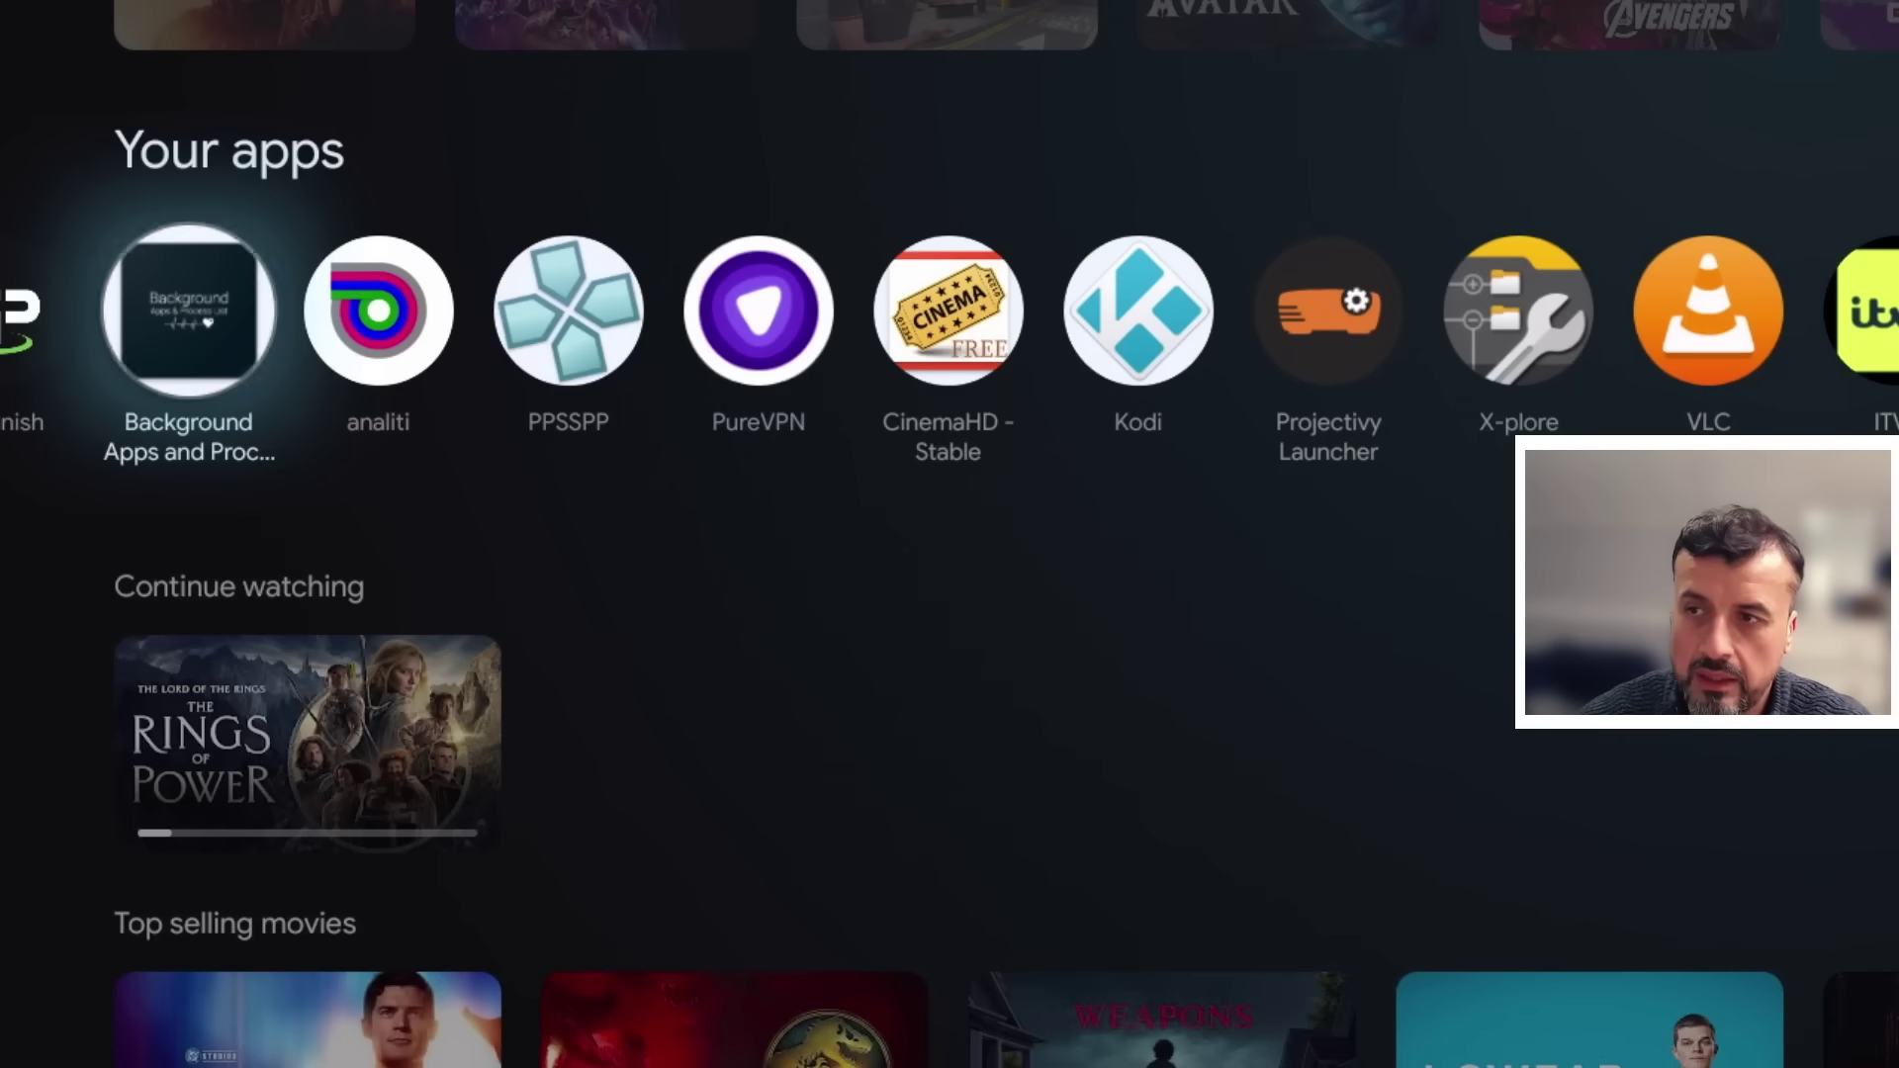
- Highlight the TDUK APP Killer app in the Your apps row
key(Left)
key(Left)
key(Left)
key(Right)
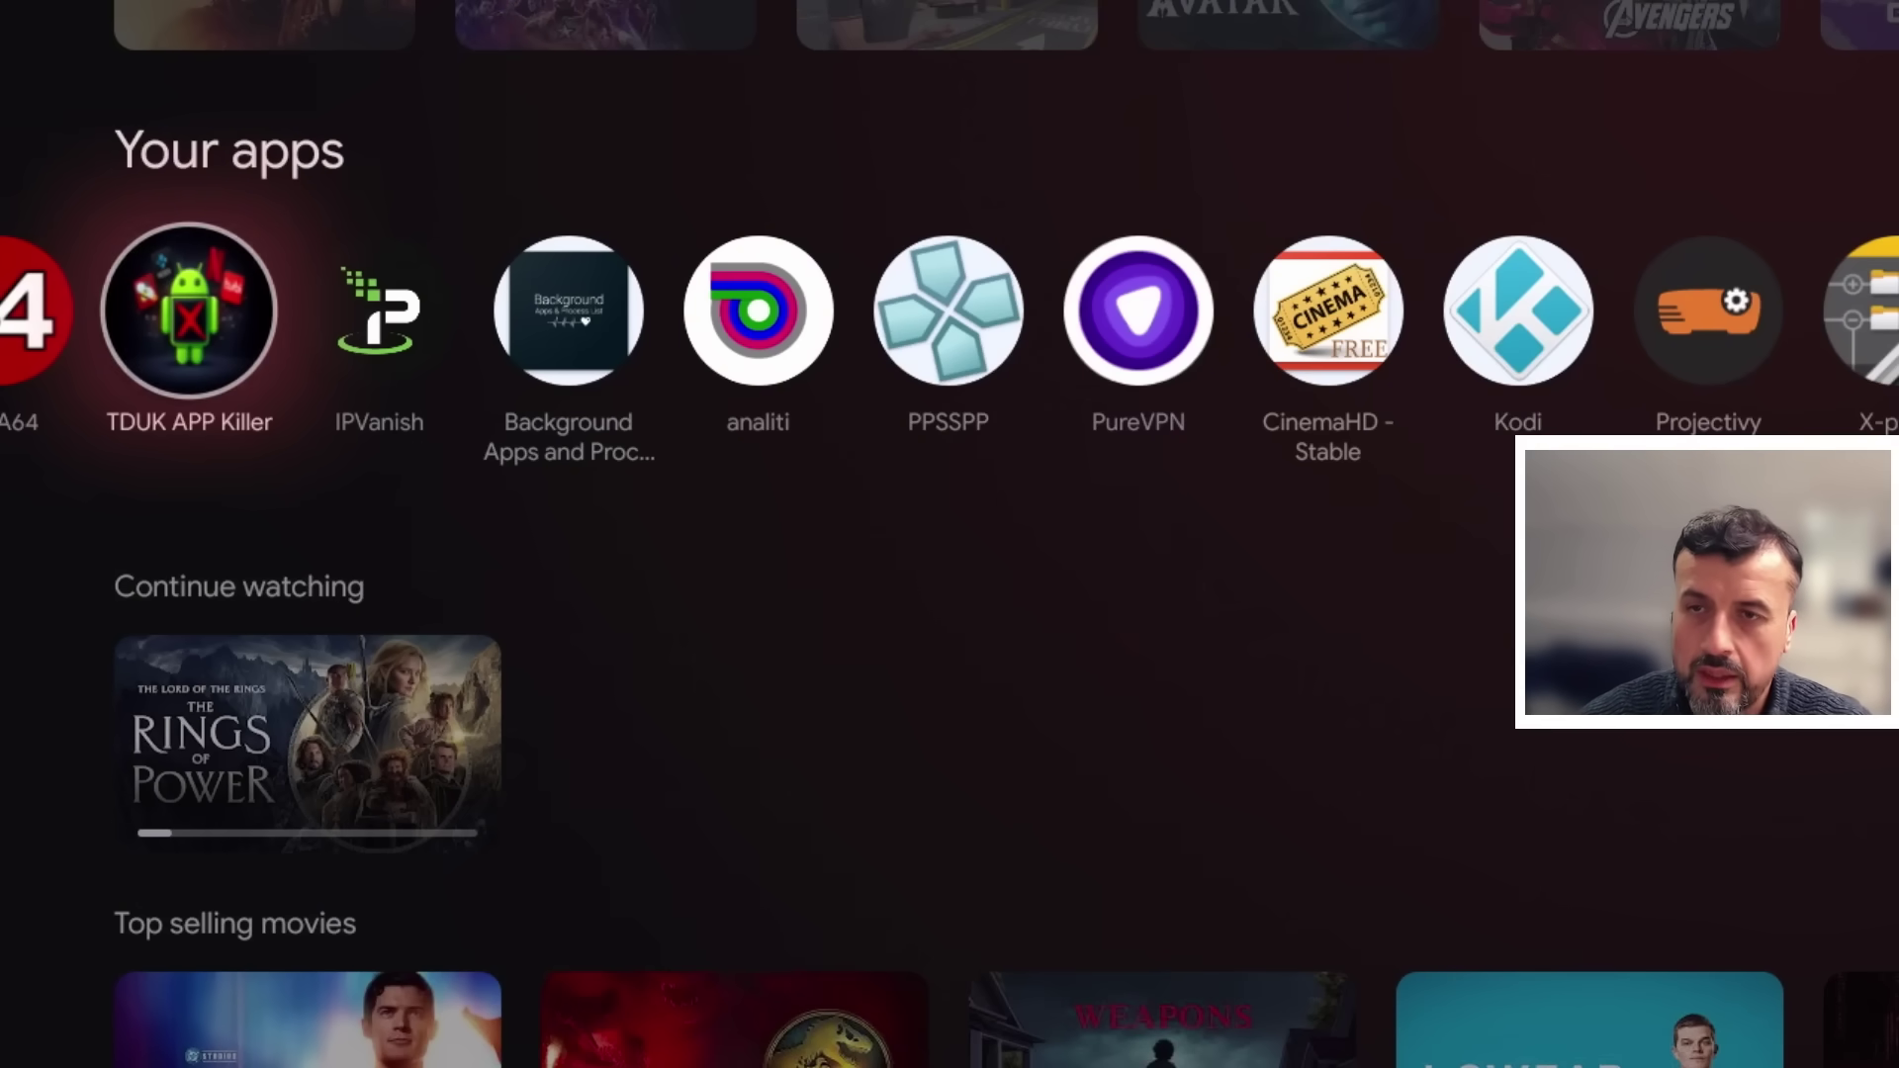
- Open the device's full settings and go to the About page of the System section
key(Up)
key(Up)
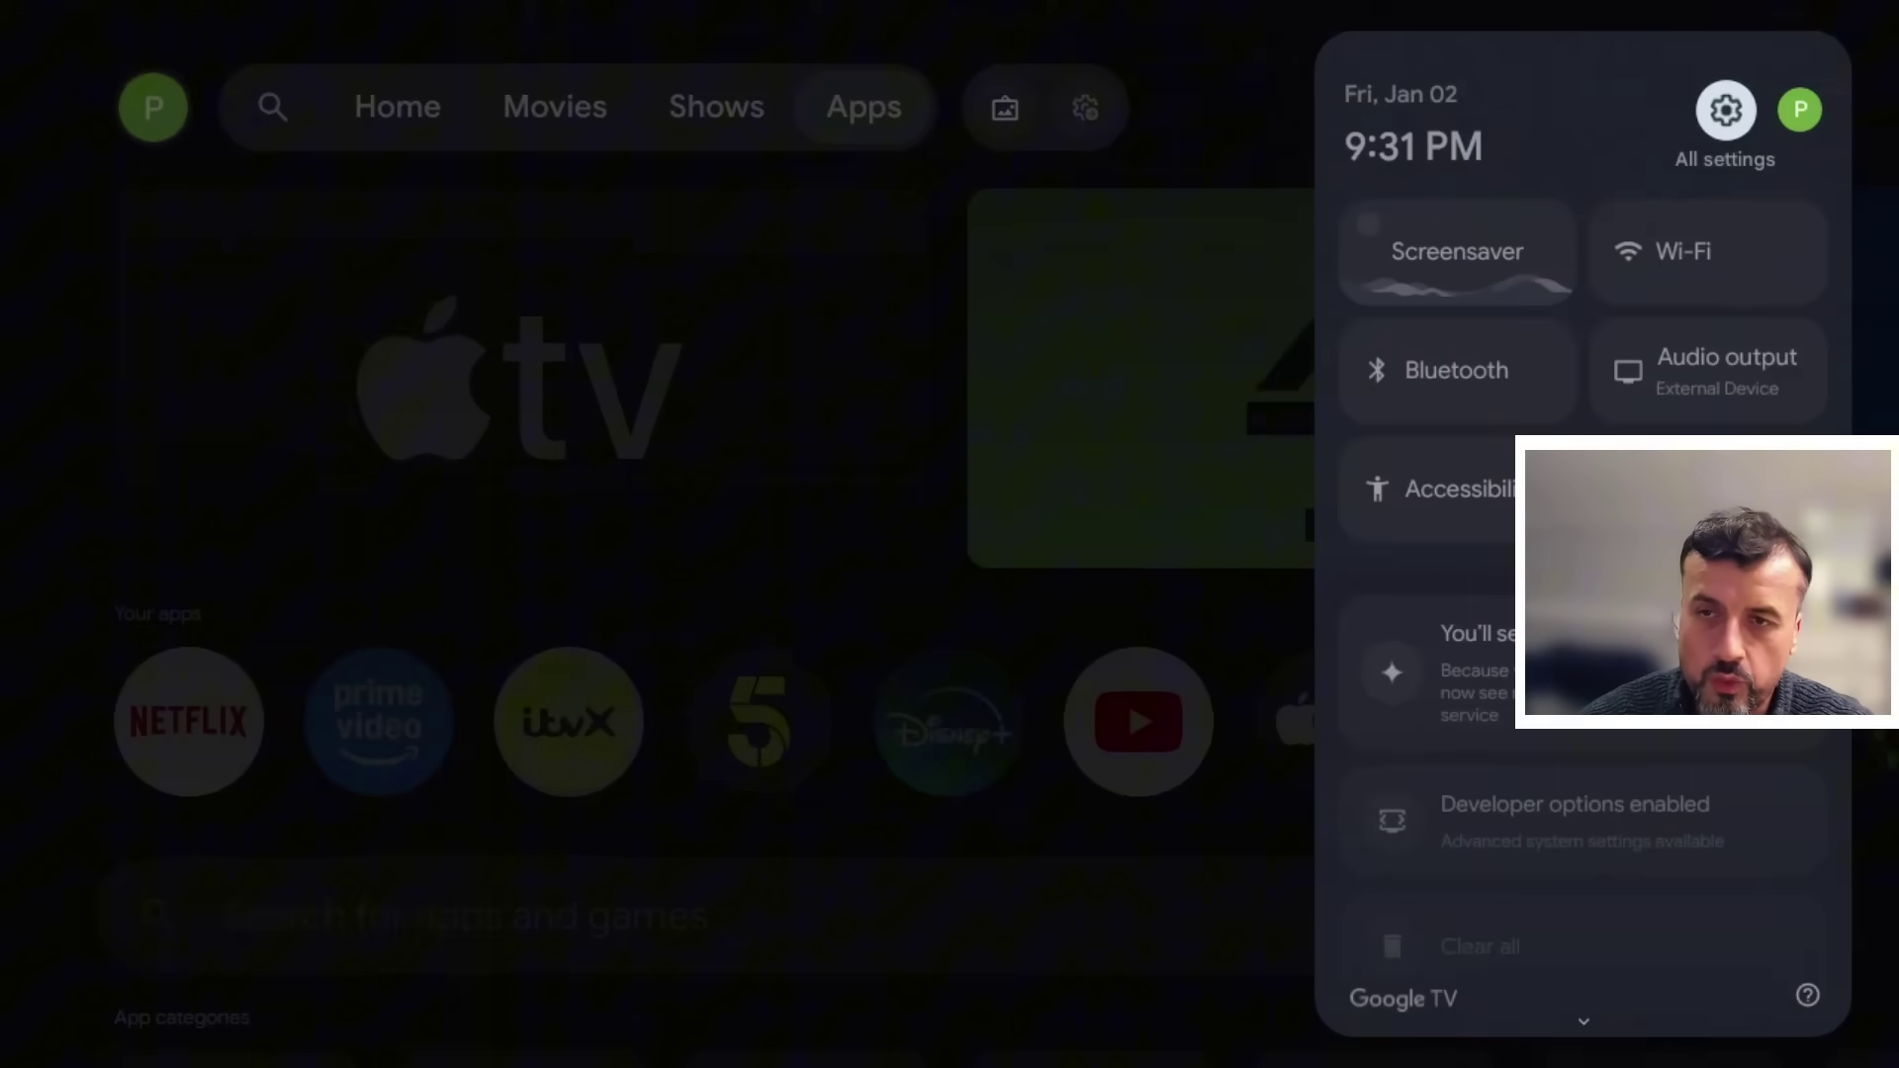
key(Return)
key(Down)
key(Down)
key(Down)
key(Down)
key(Down)
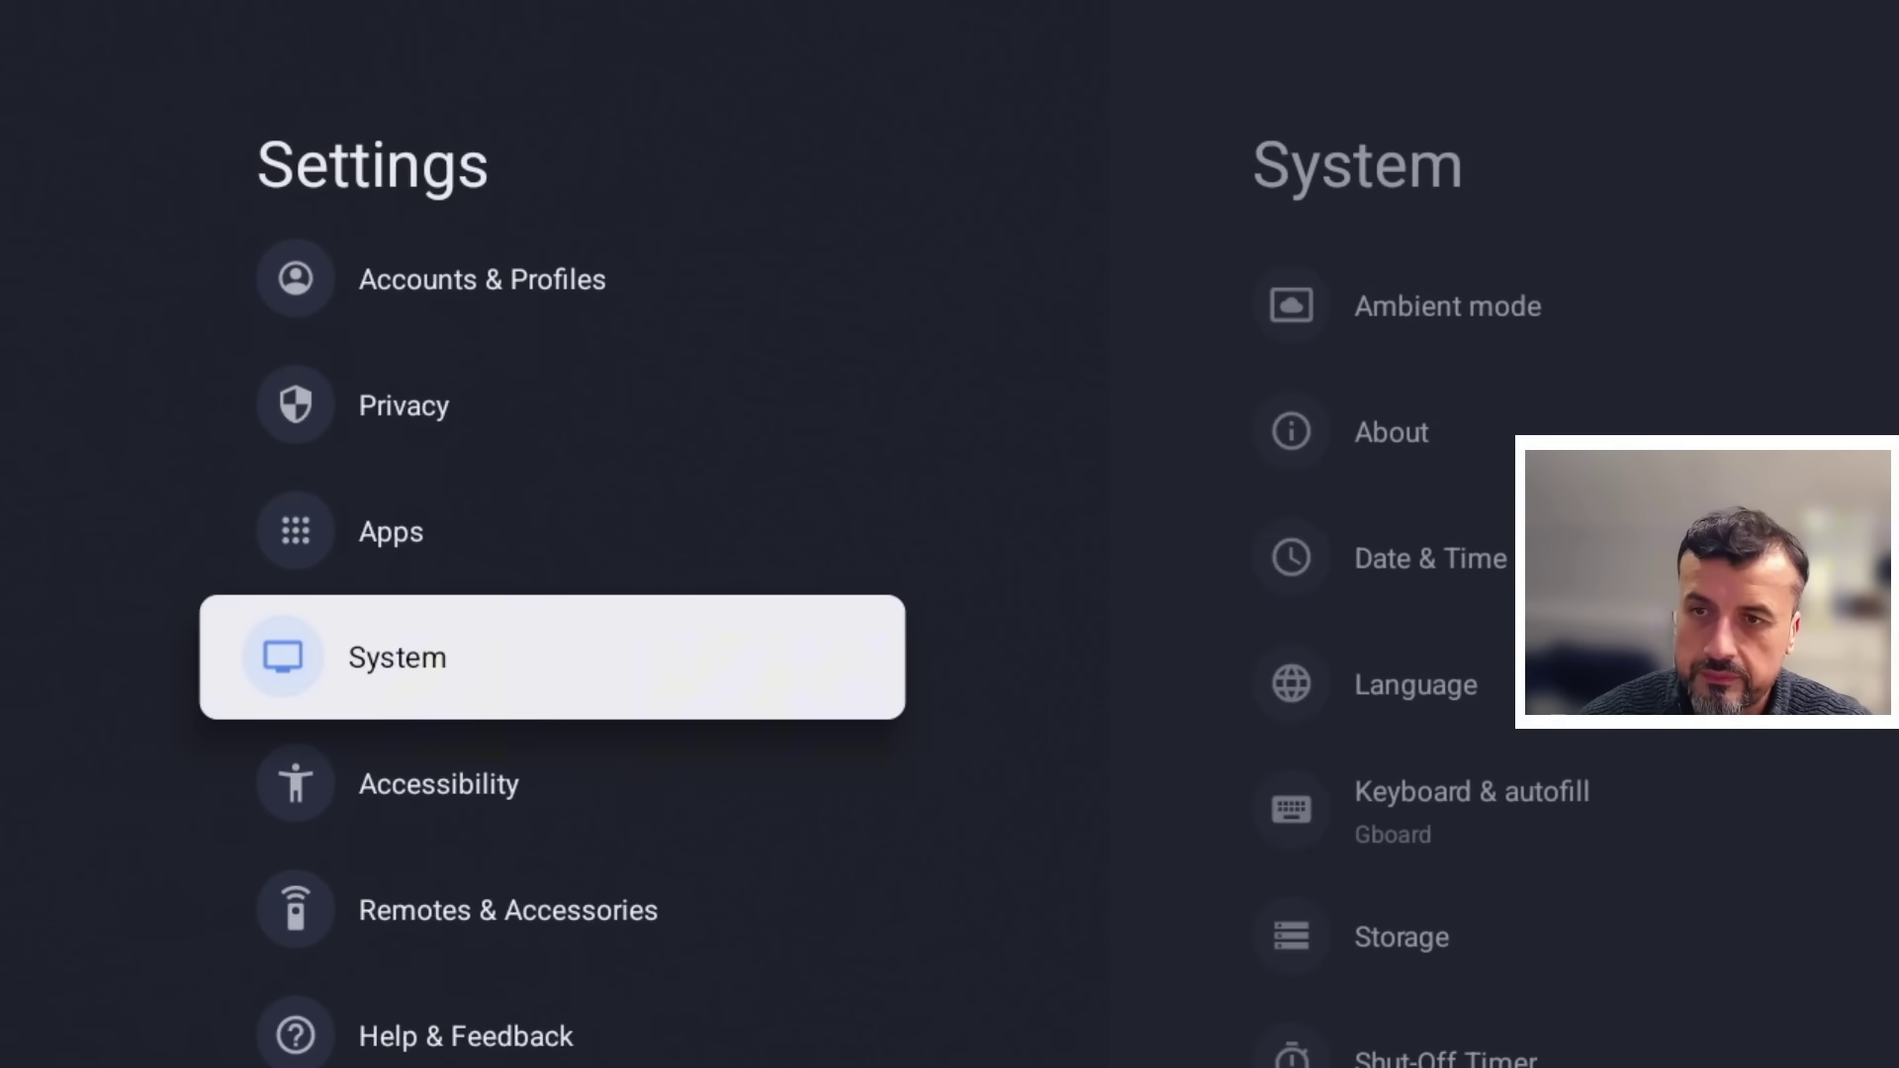
key(Return)
key(Down)
key(Return)
- Select the Android TV OS build entry on the About page repeatedly to unlock developer mode
key(Down)
key(Down)
key(Down)
key(Down)
key(Down)
key(Down)
key(Down)
key(Down)
key(Down)
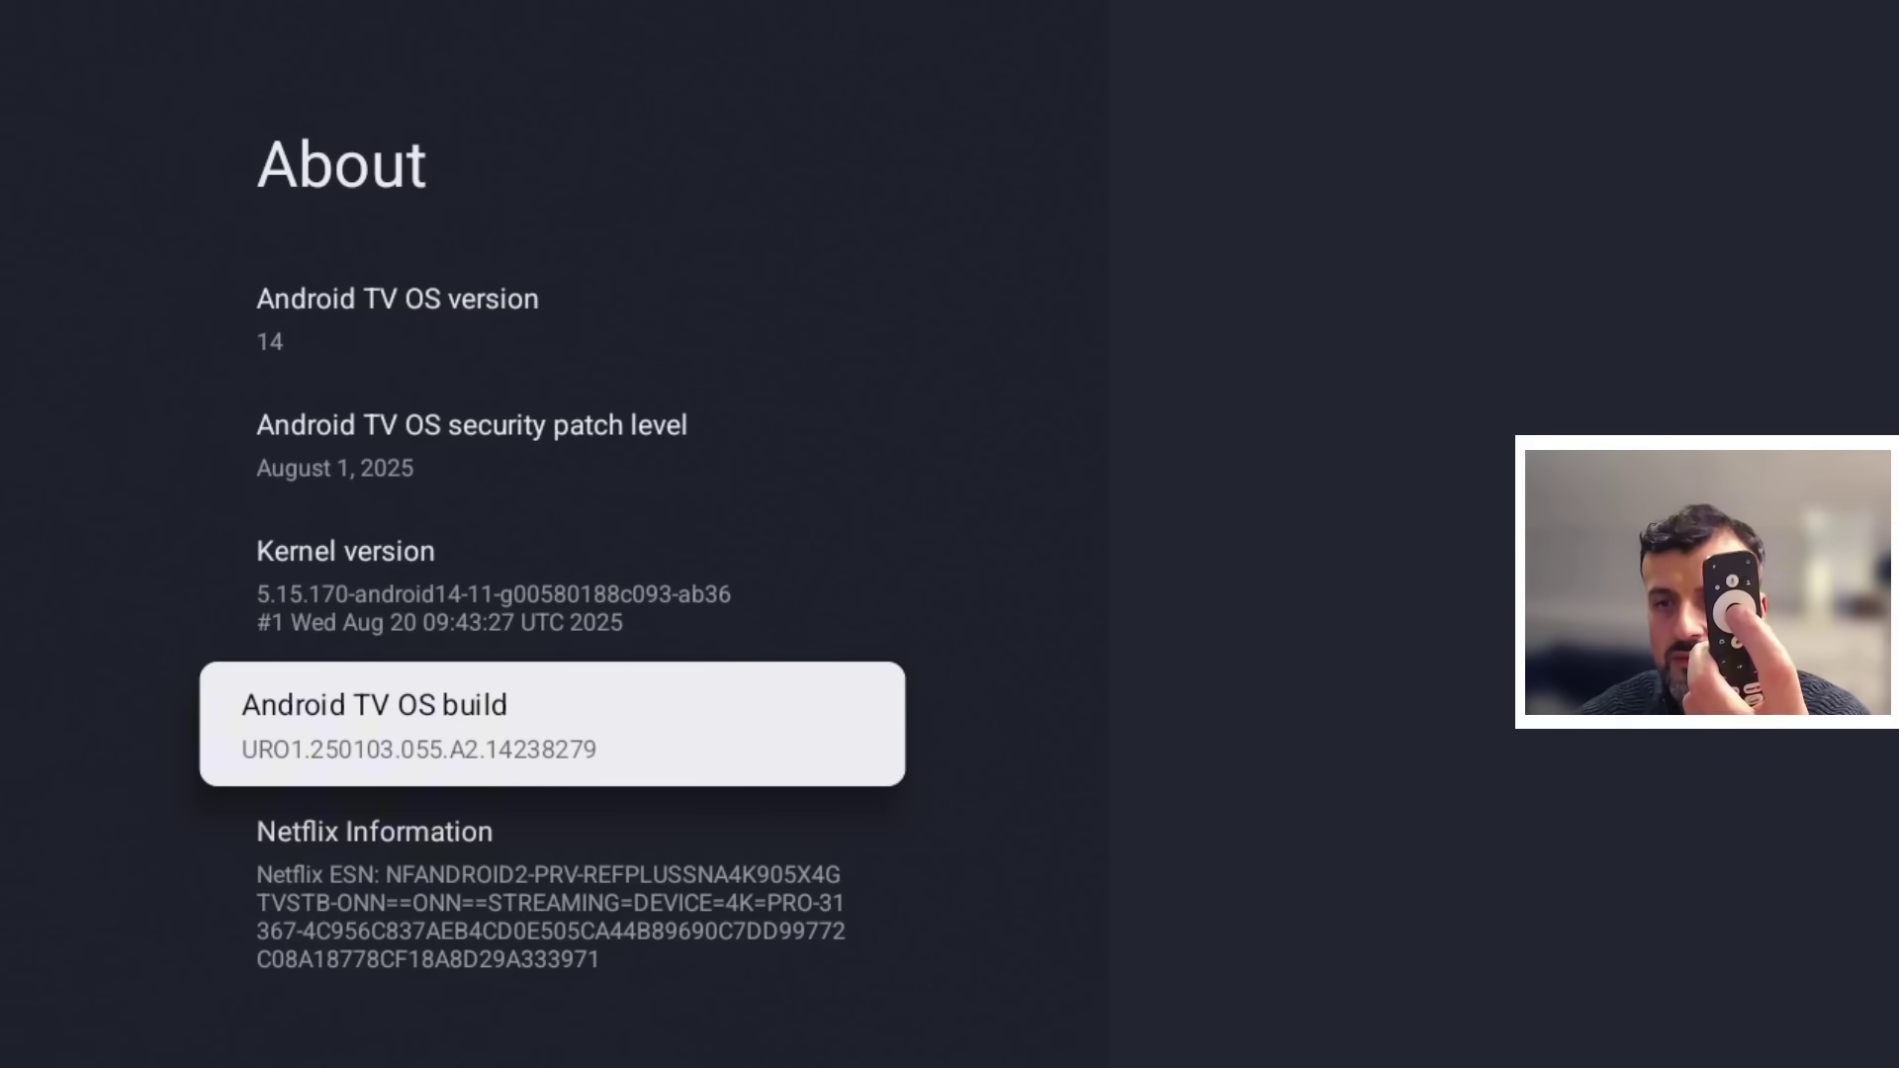
key(Return)
key(Return)
key(Return)
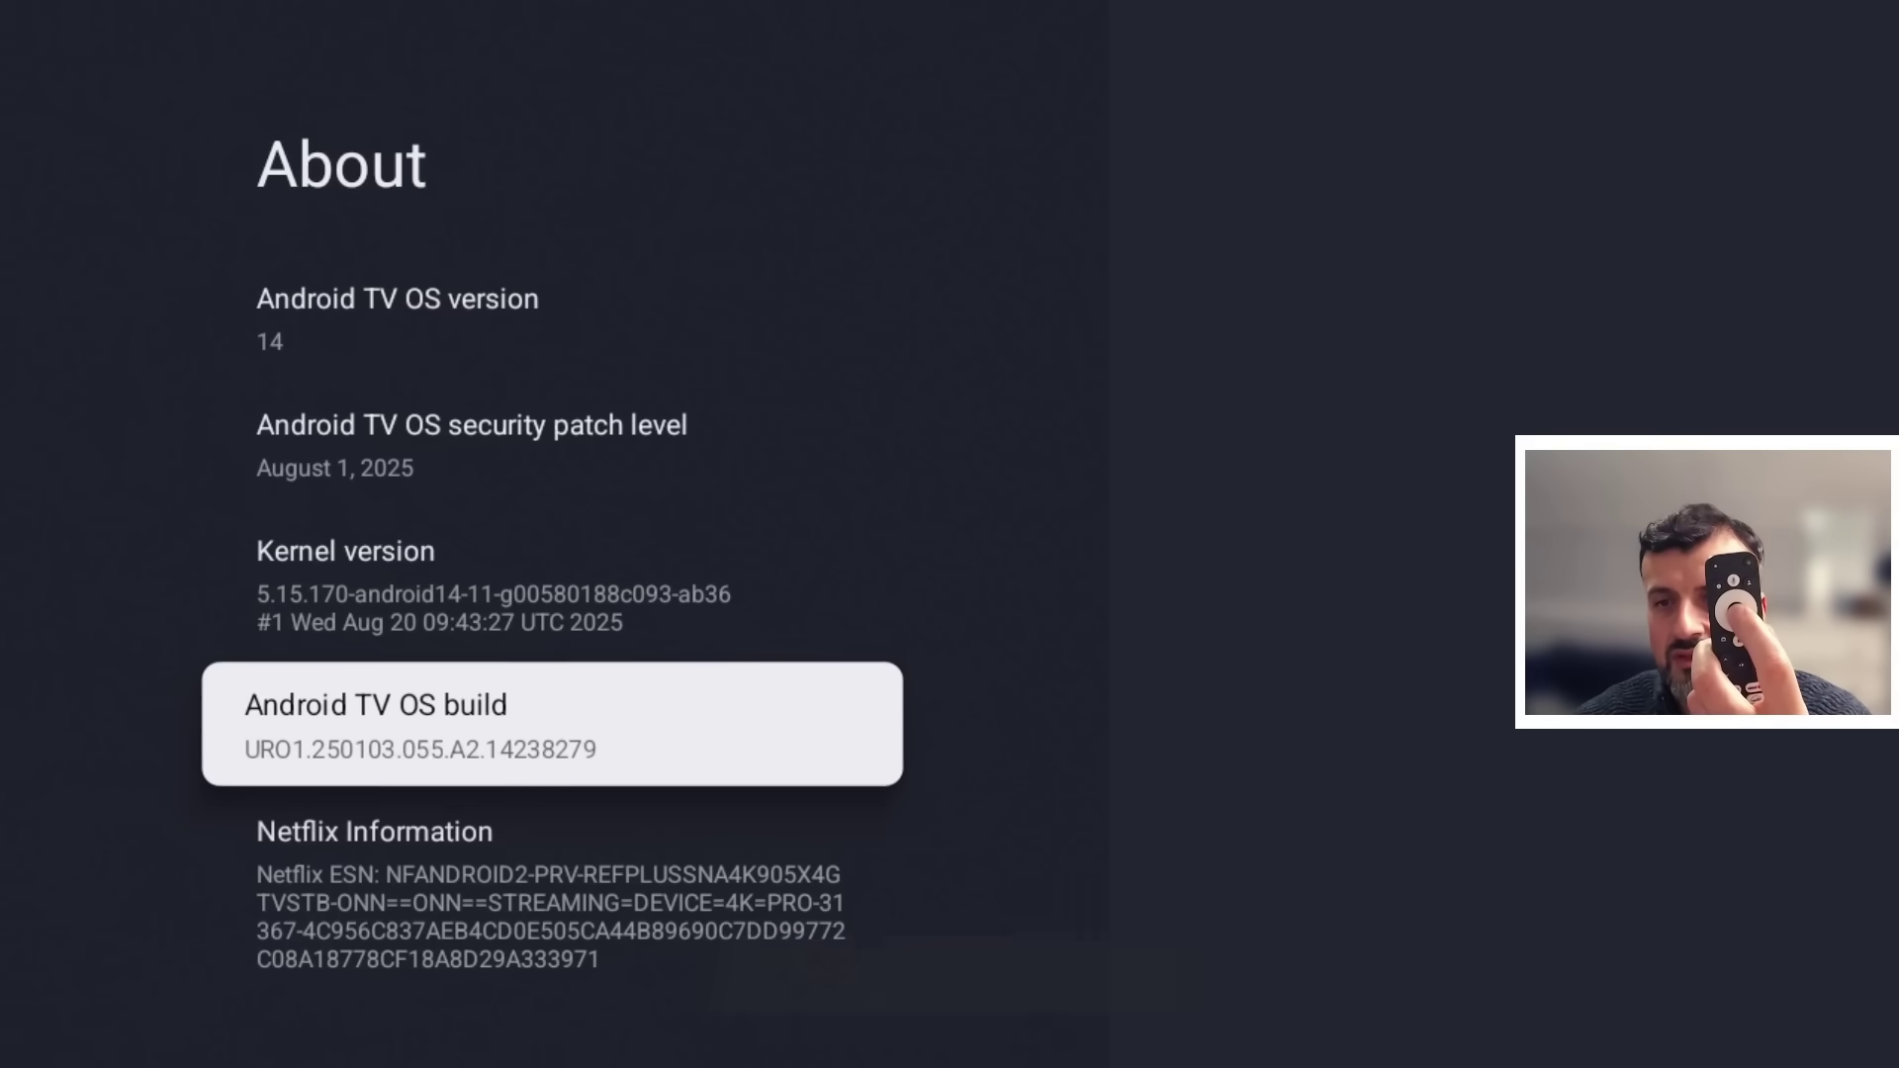
key(Return)
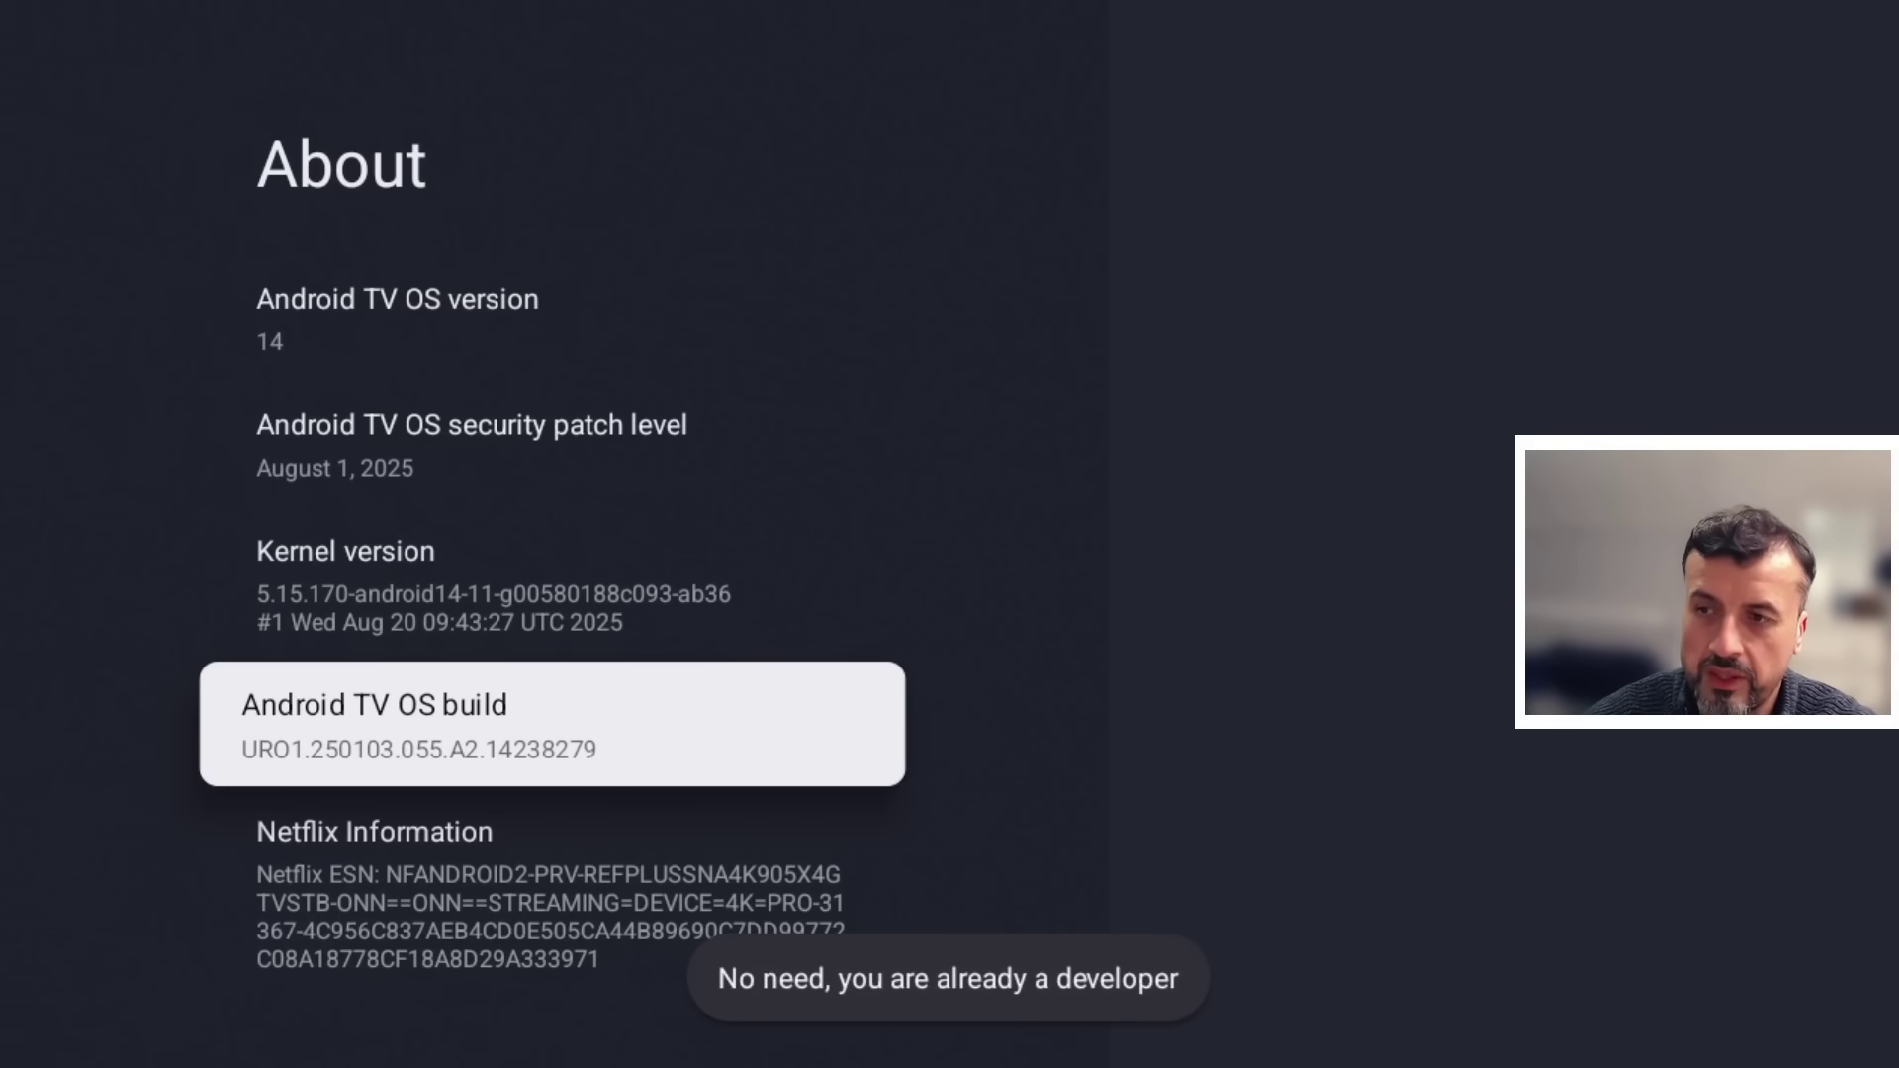
- Return to the System settings and open Developer options
key(Escape)
key(Down)
key(Down)
key(Down)
key(Down)
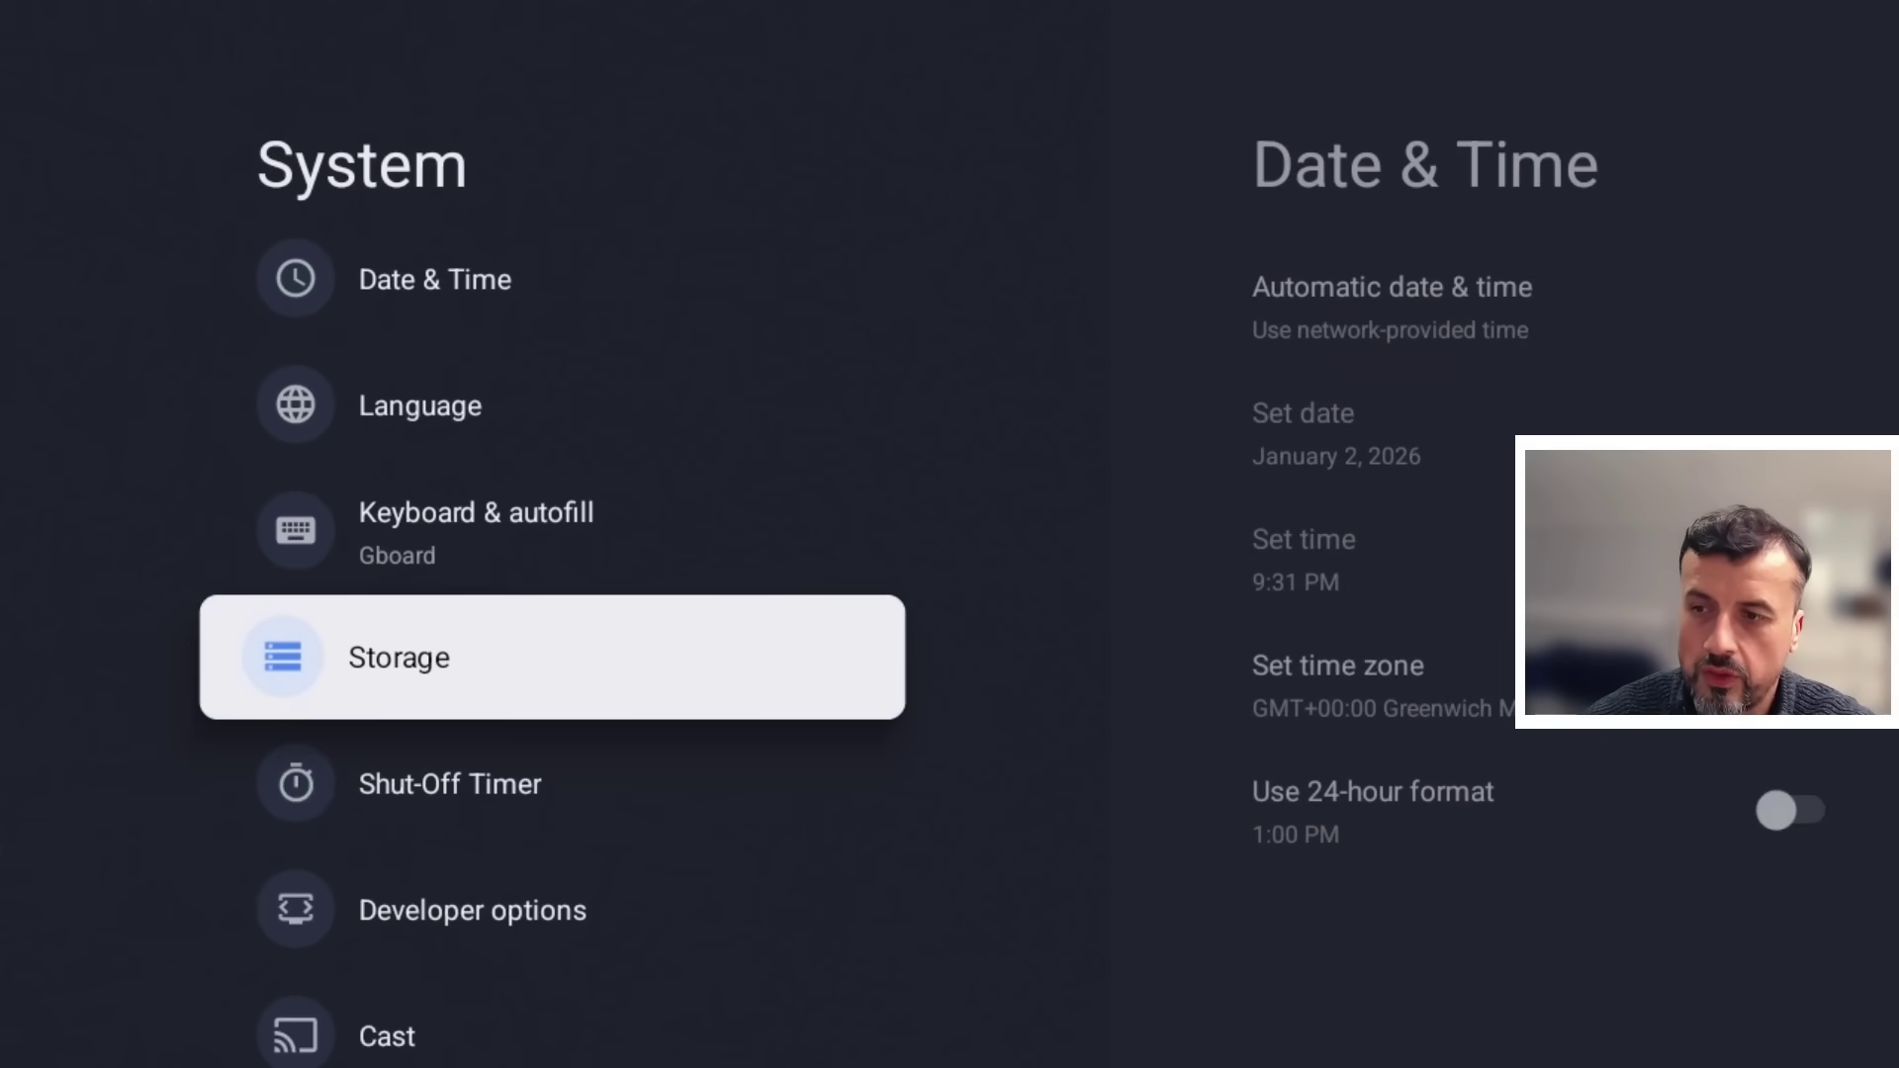
key(Down)
key(Down)
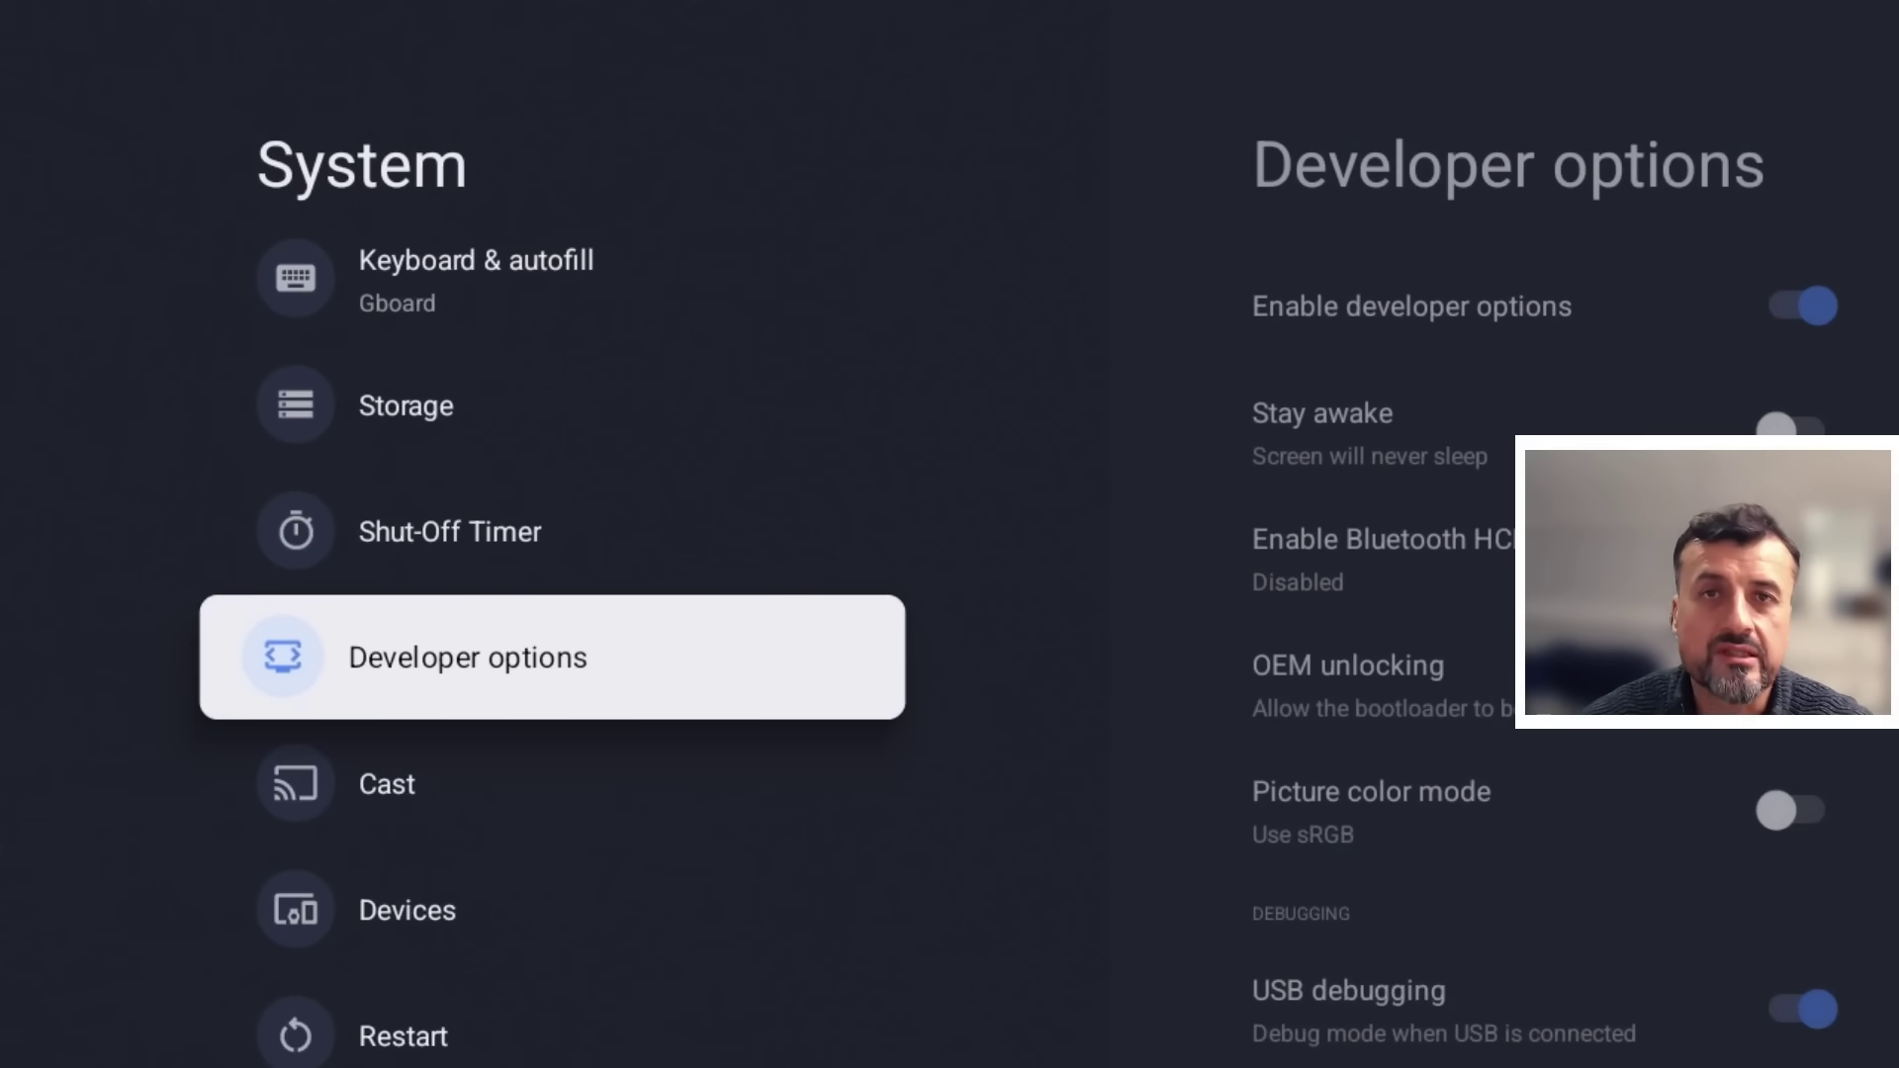
key(Return)
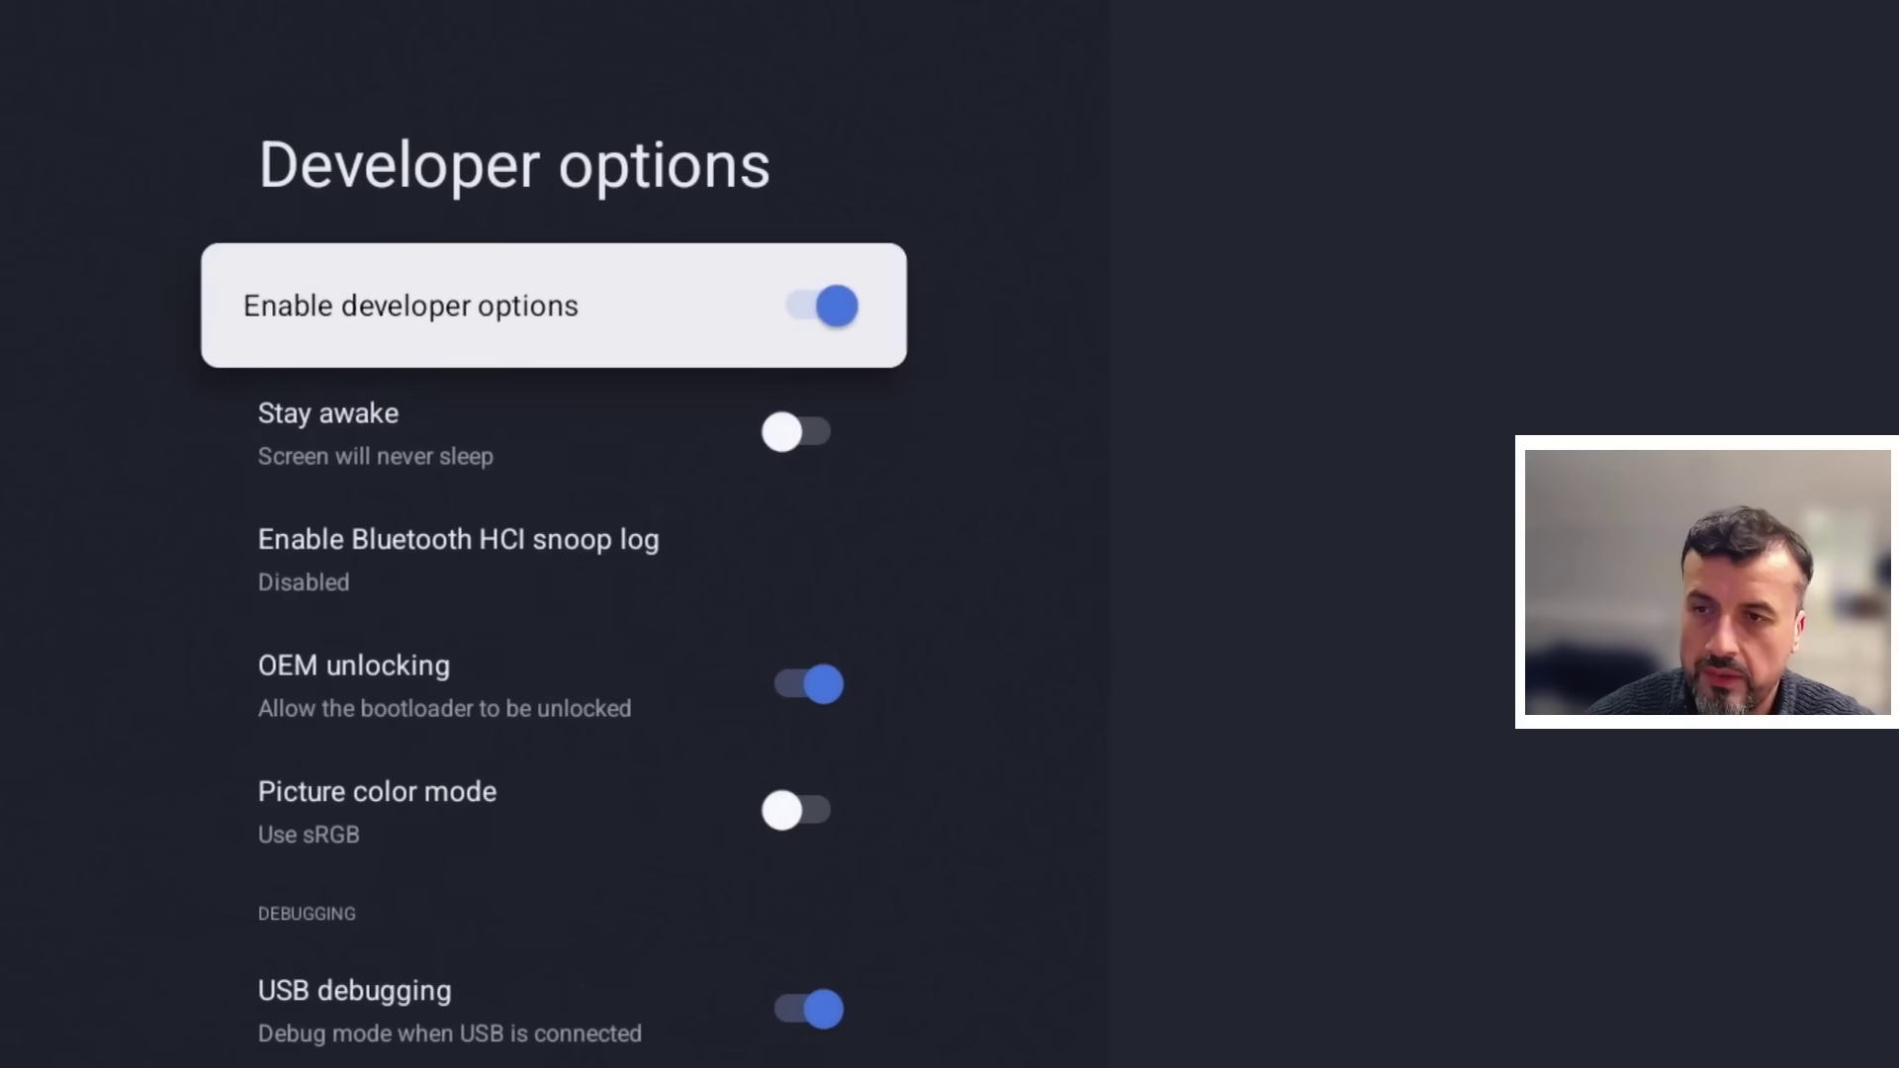
- Check the USB debugging setting in the Debugging section of Developer options
key(Down)
key(Down)
key(Down)
key(Down)
key(Down)
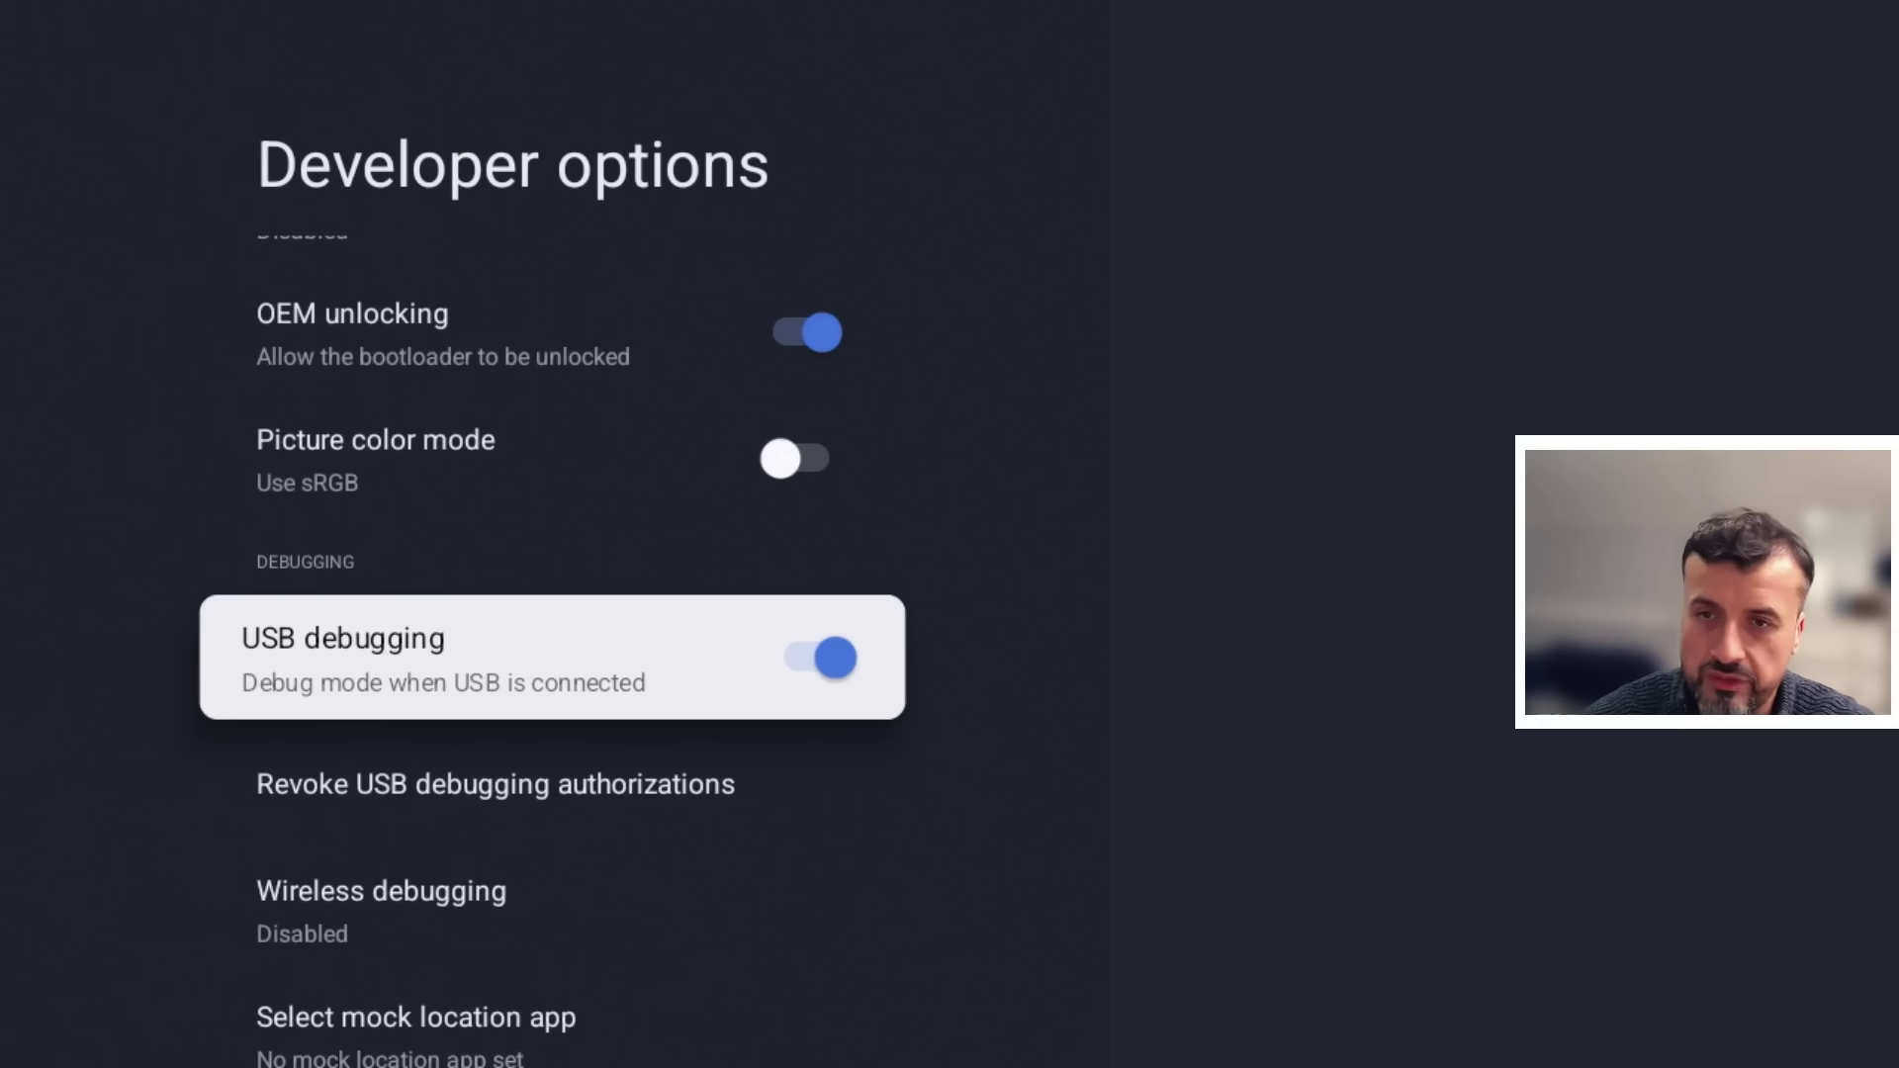
- Leave the settings, return to the home screen and open TDUK APP Killer from Your apps
key(Escape)
key(Escape)
key(Escape)
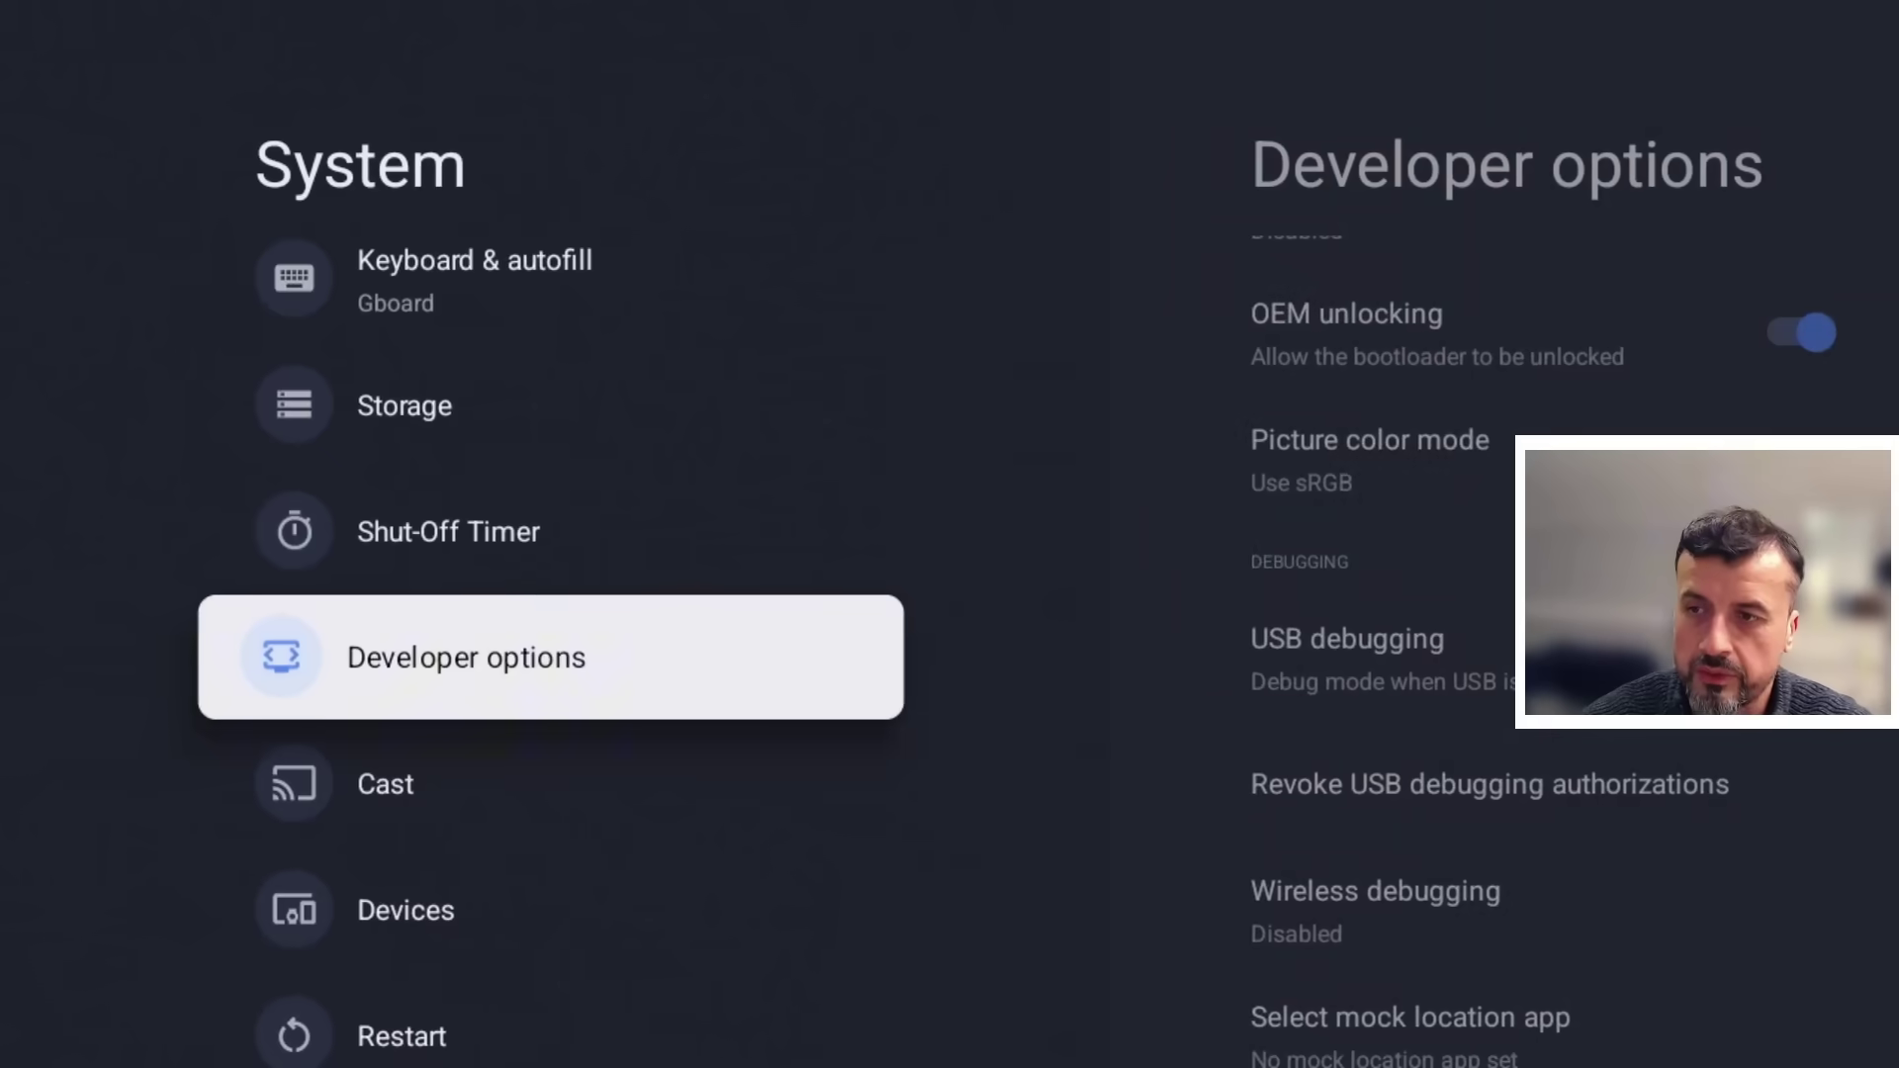
key(Down)
key(Down)
key(Right)
key(Right)
key(Right)
key(Right)
key(Right)
key(Right)
key(Right)
key(Right)
key(Right)
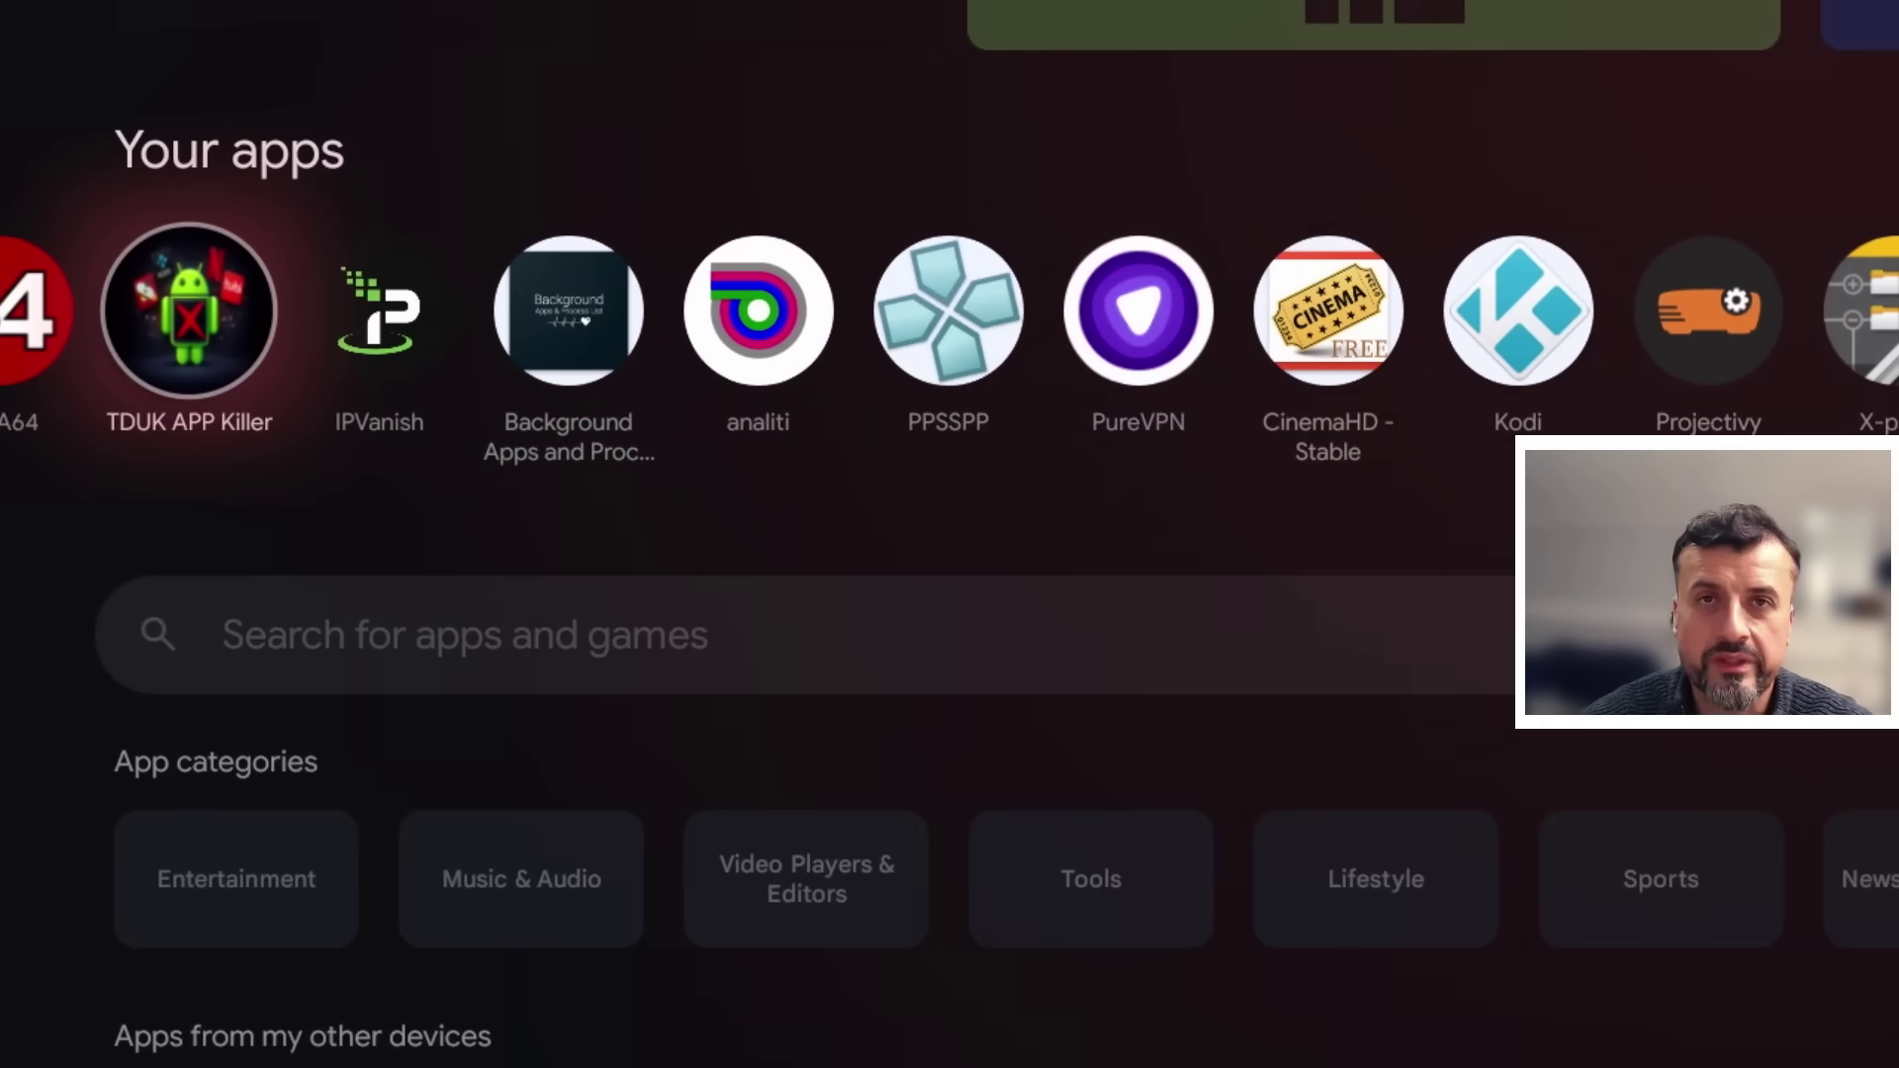
key(Return)
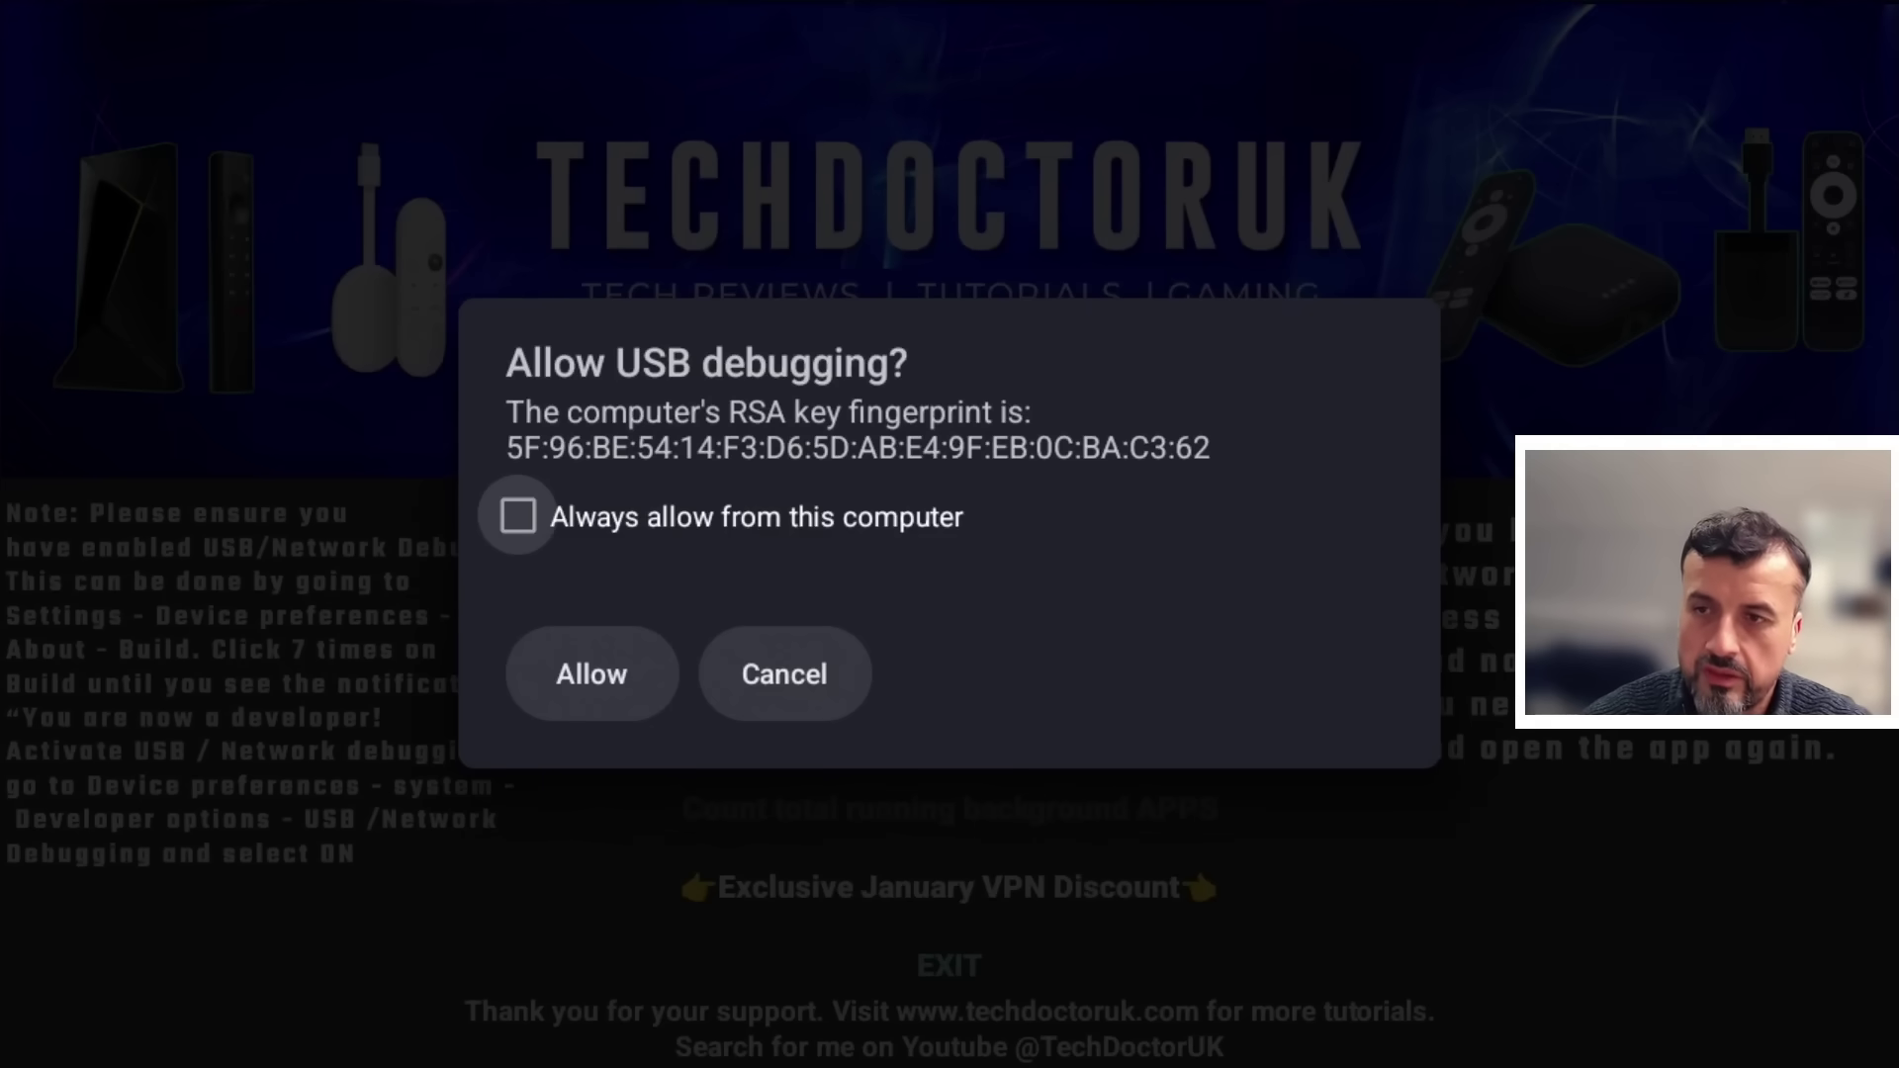
- Allow USB debugging and set it to always allow from this computer
key(Return)
key(Down)
key(Left)
key(Return)
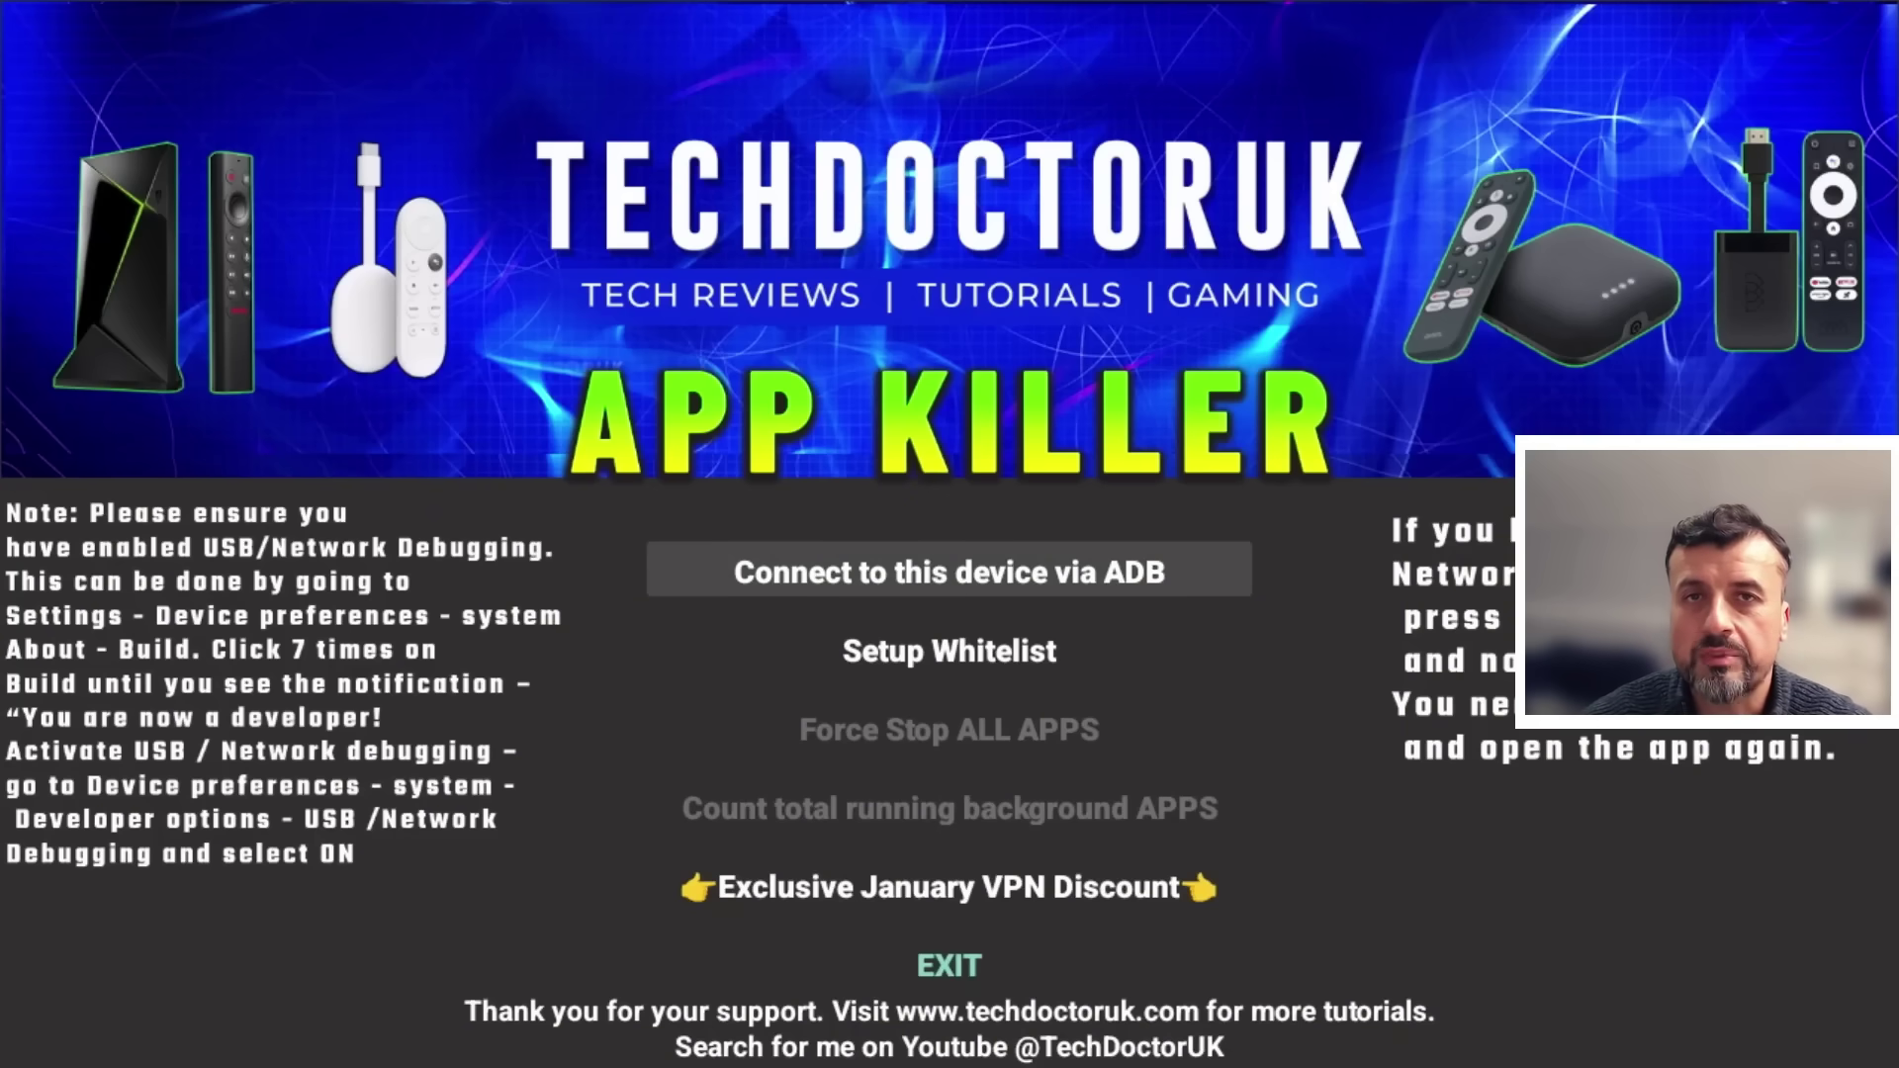
- Connect to this device via ADB and count the total running background apps
key(Down)
key(Down)
key(Down)
key(Up)
key(Up)
key(Up)
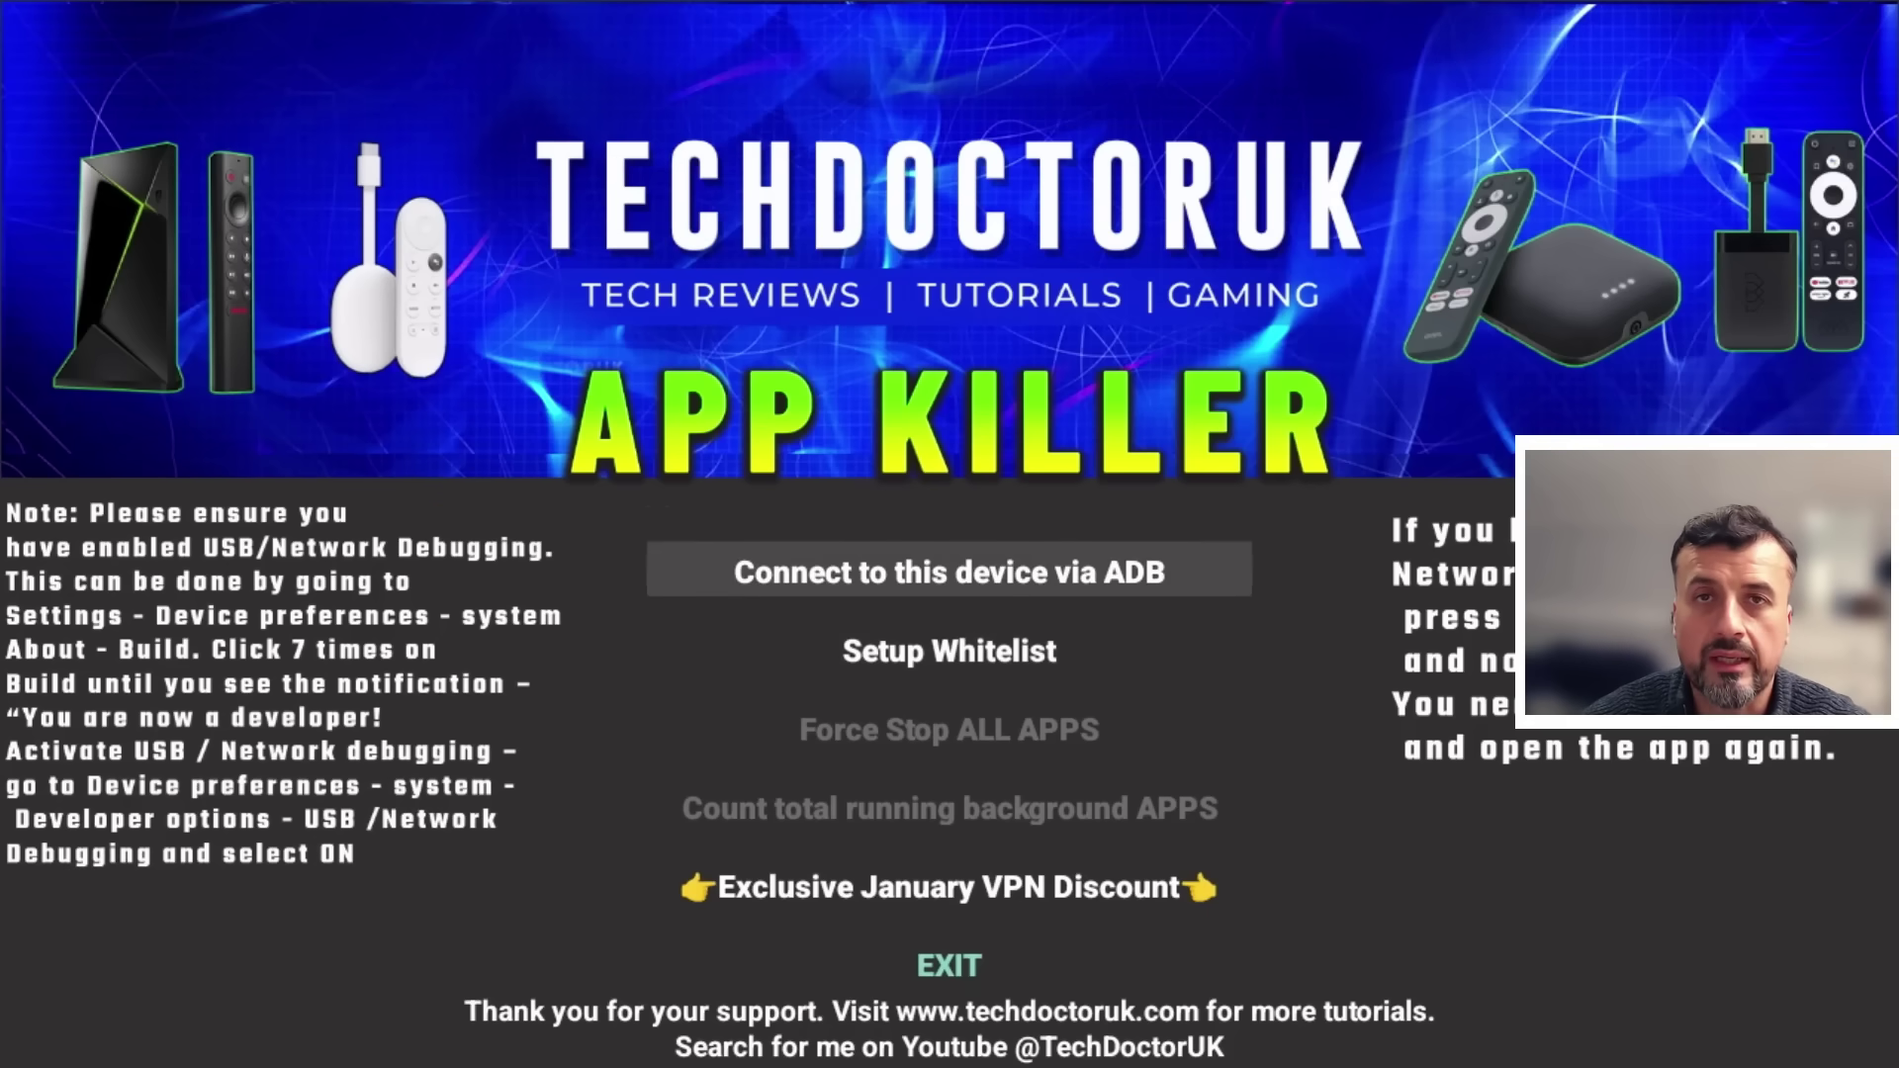
key(Down)
key(Down)
key(Down)
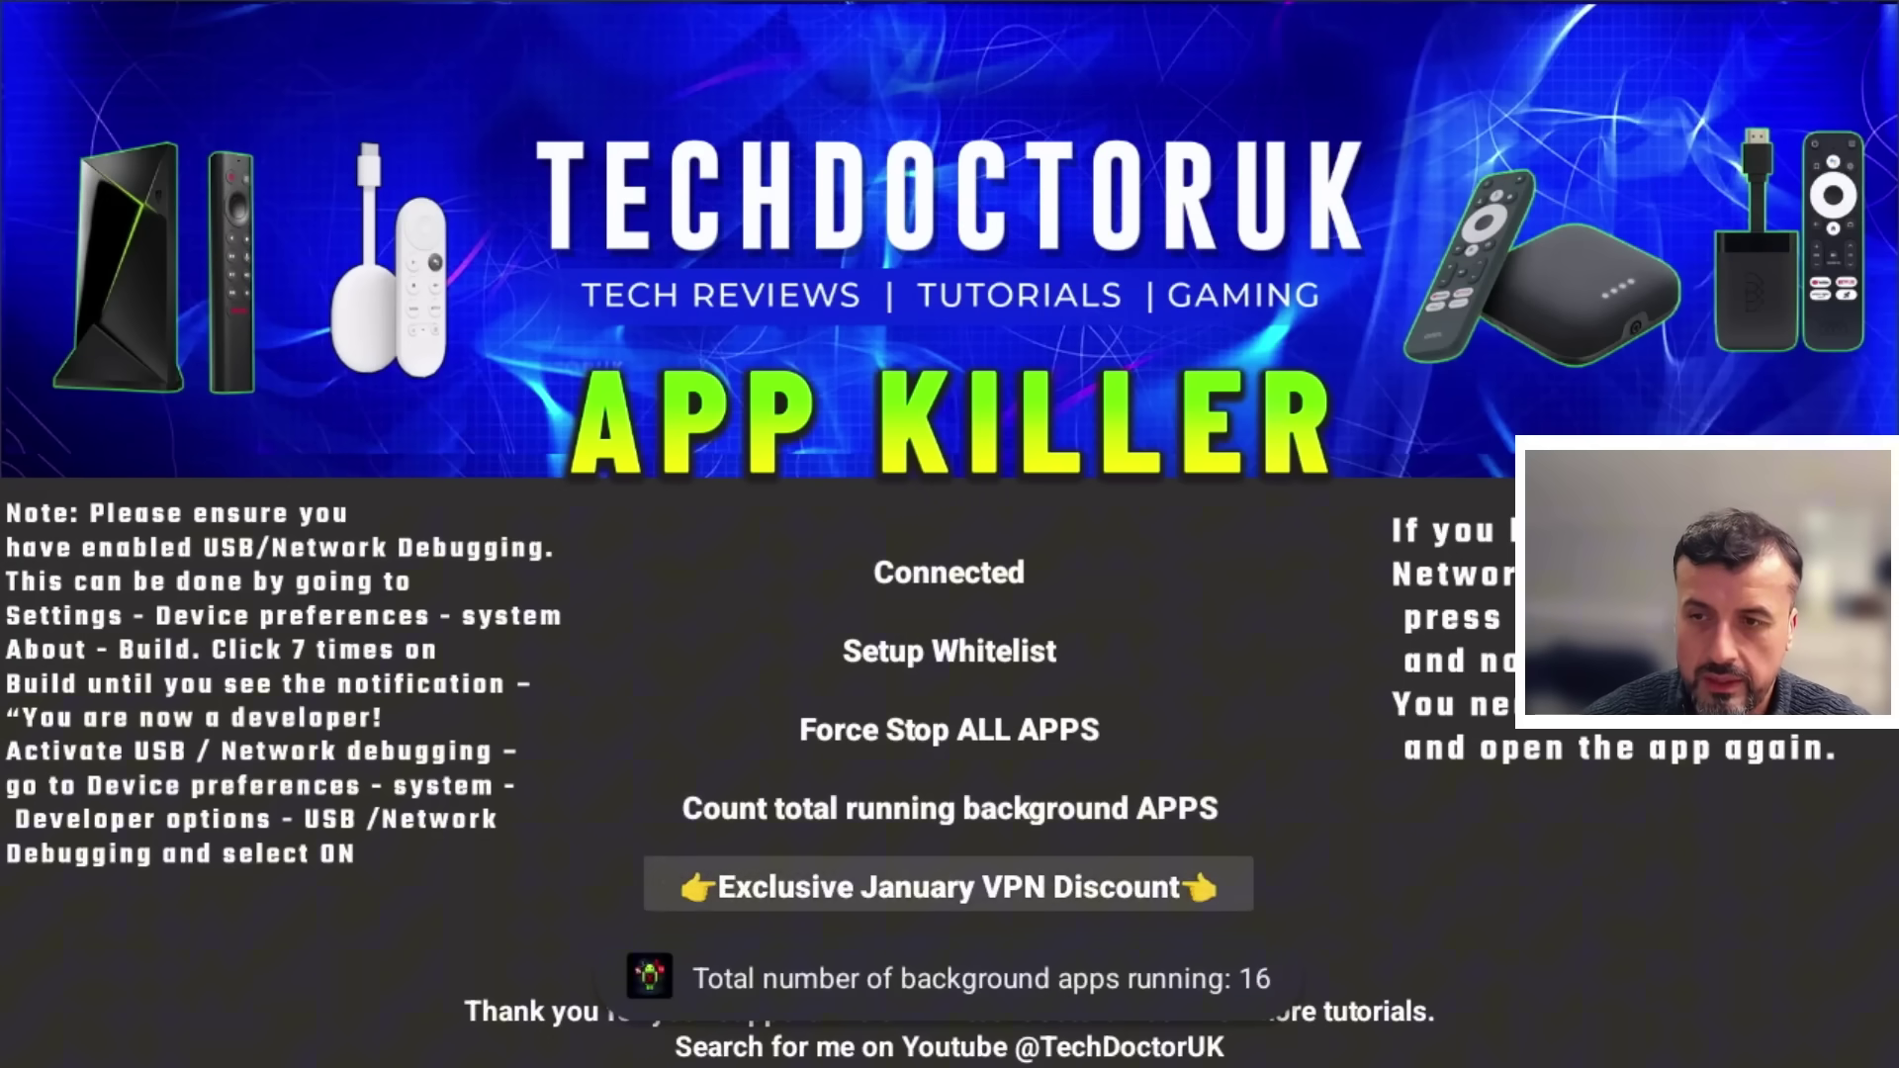
- Switch to Background Apps and Process List and examine the user apps open in the background
key(Return)
key(Right)
key(Right)
key(Return)
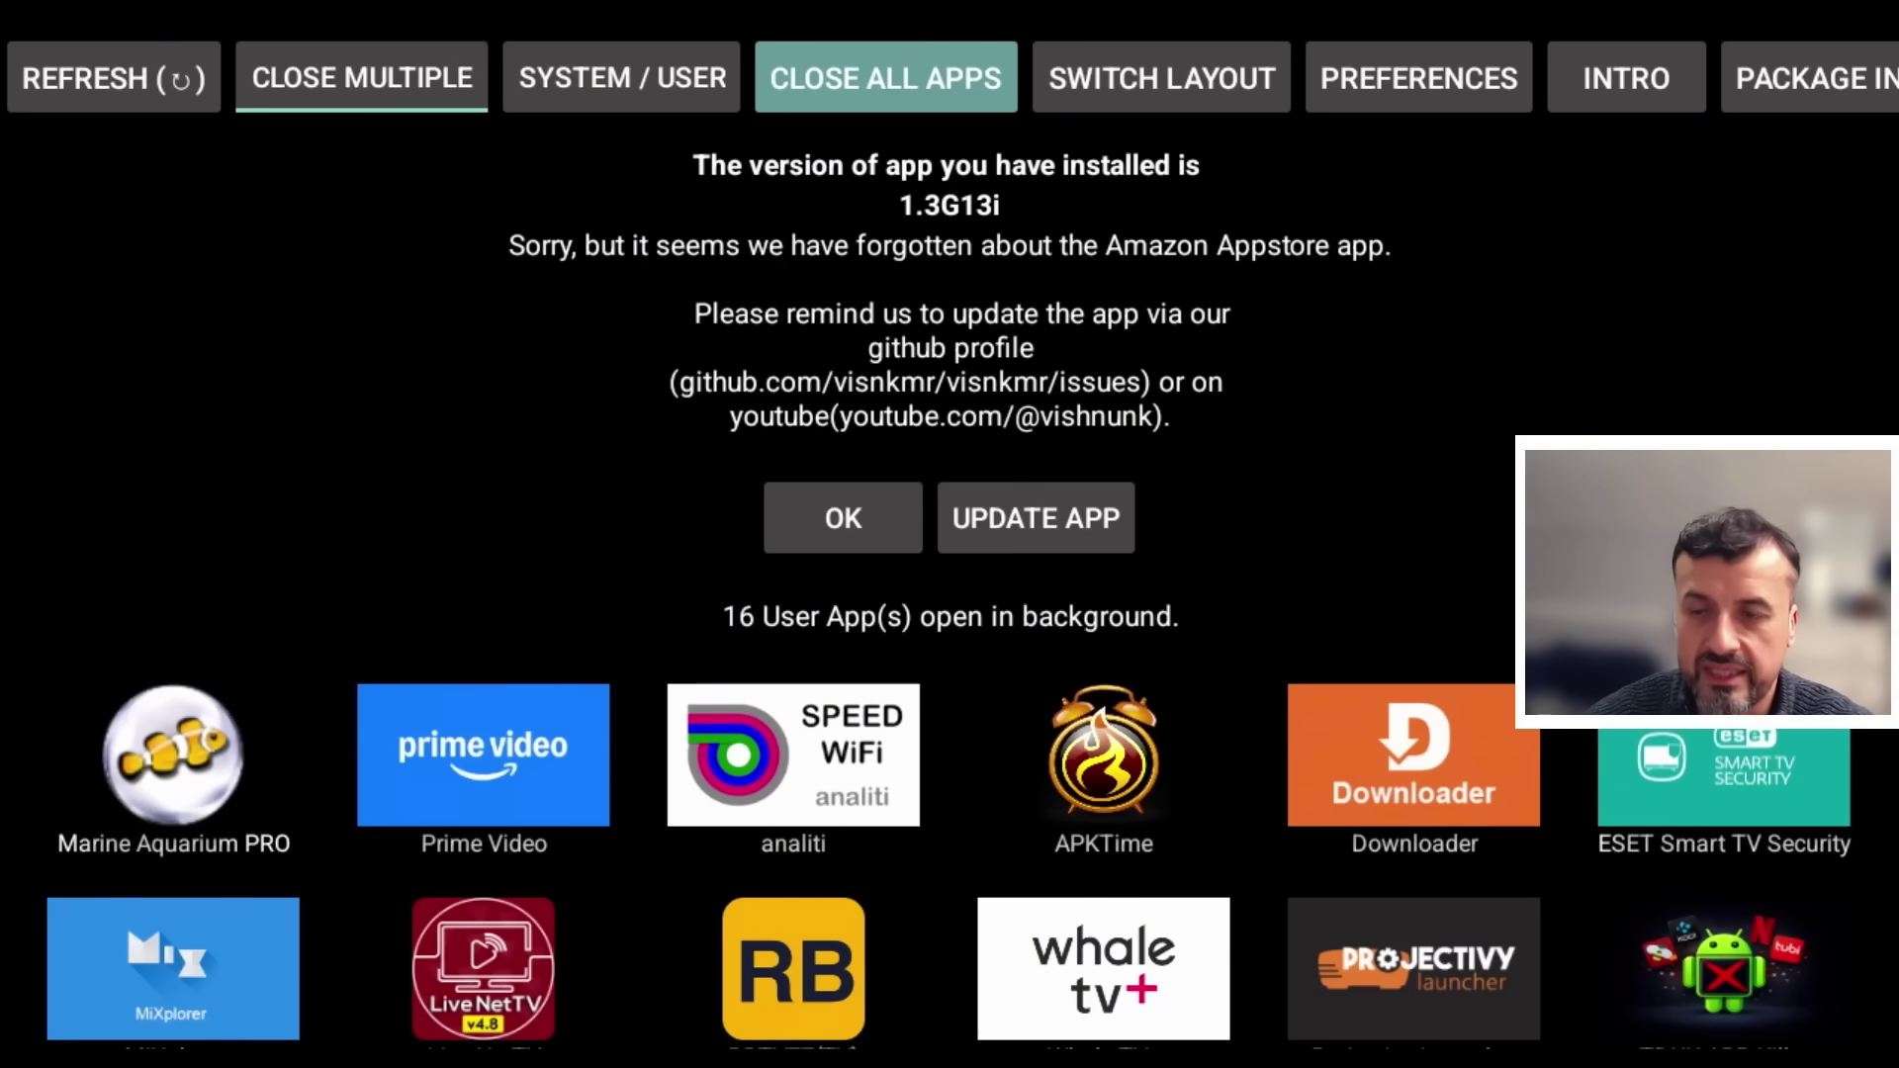
key(Down)
key(Down)
key(Down)
key(Right)
key(Right)
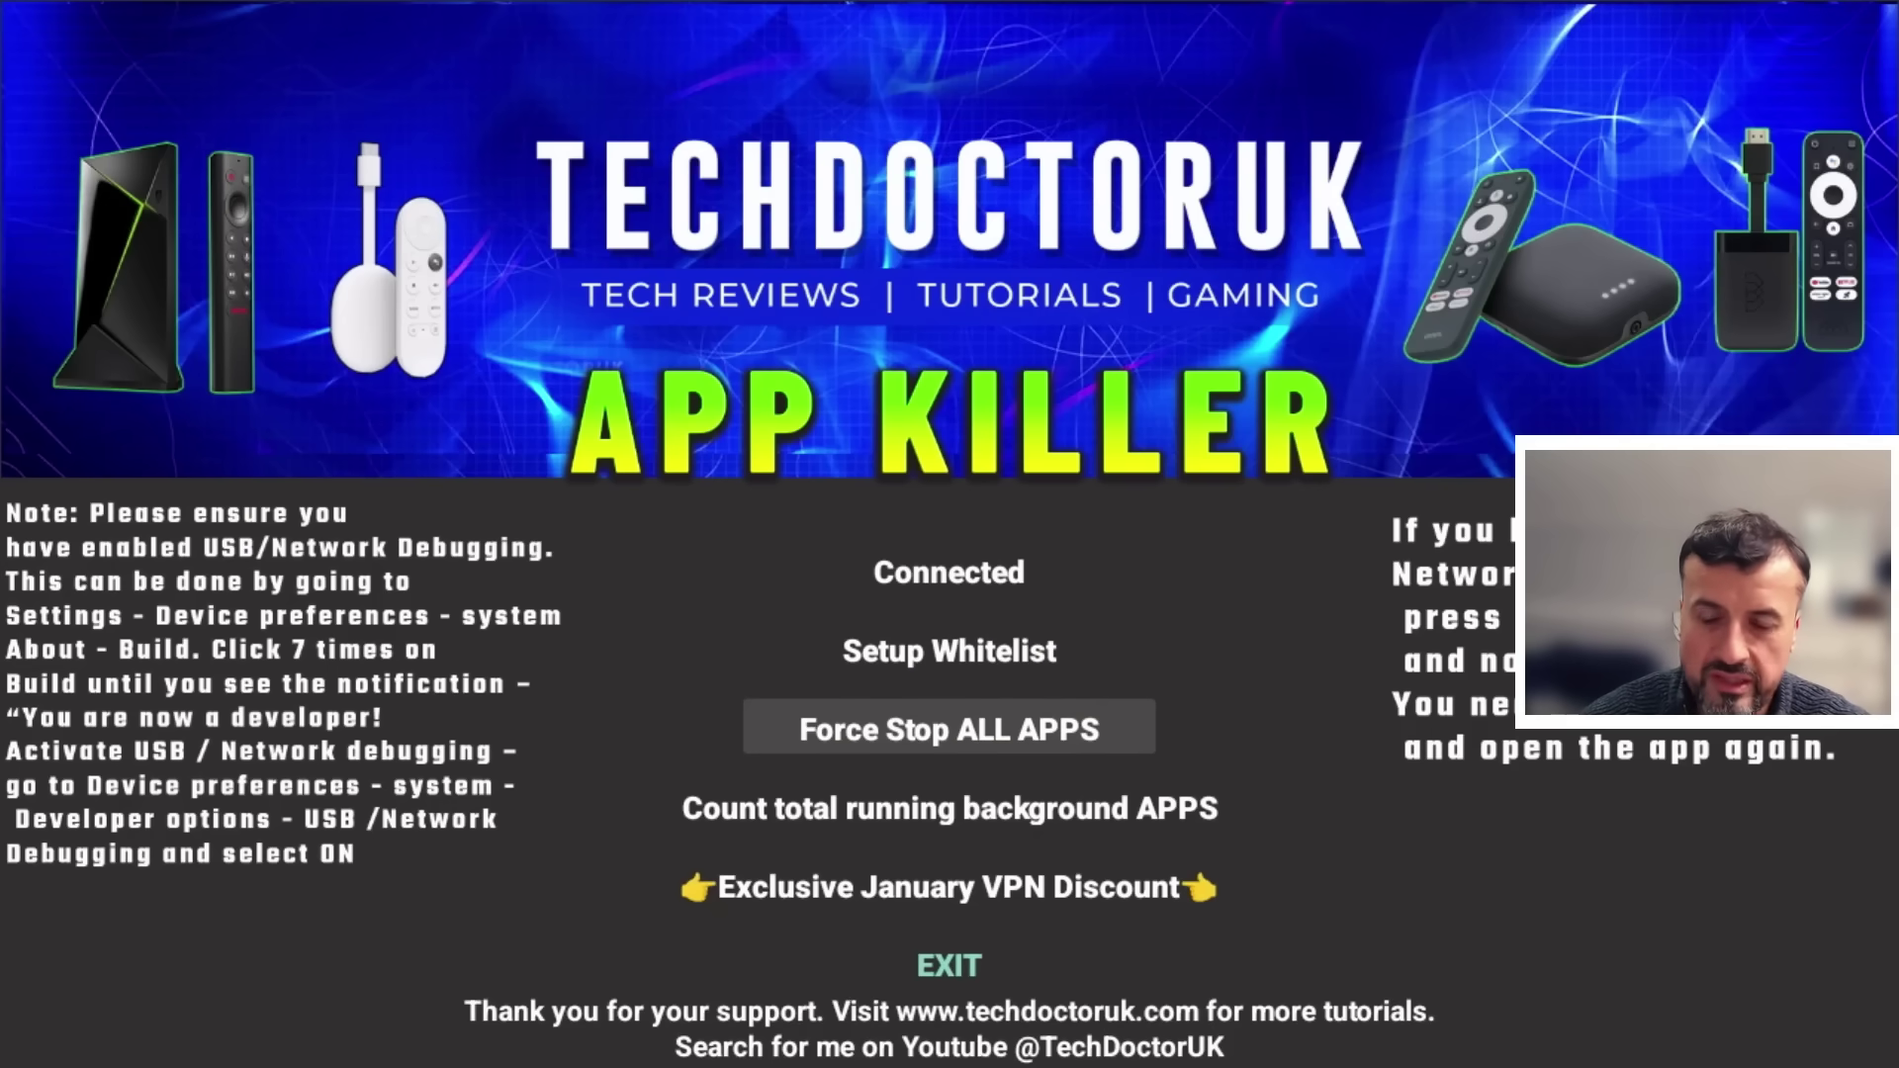
- Exit App Killer and launch IPVanish, leaving it running in the background
key(Down)
key(Down)
key(Return)
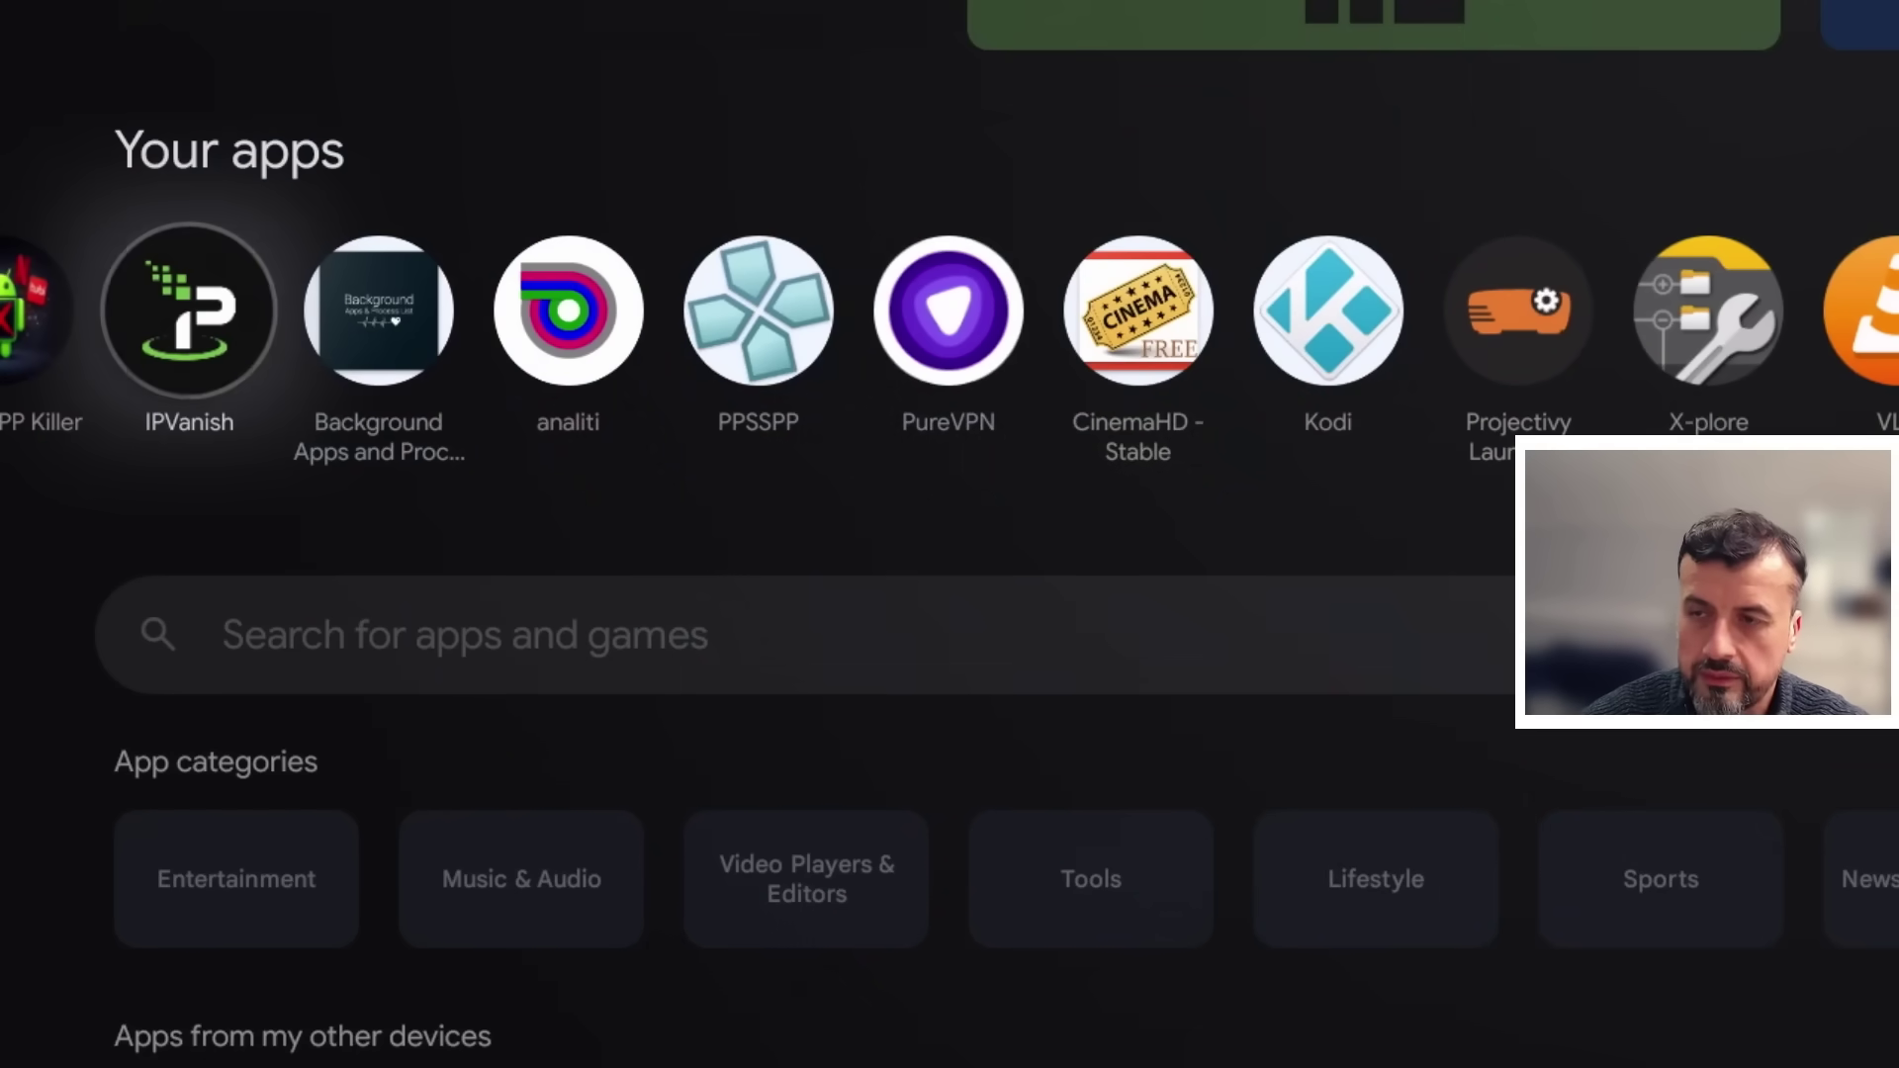
key(Return)
key(Escape)
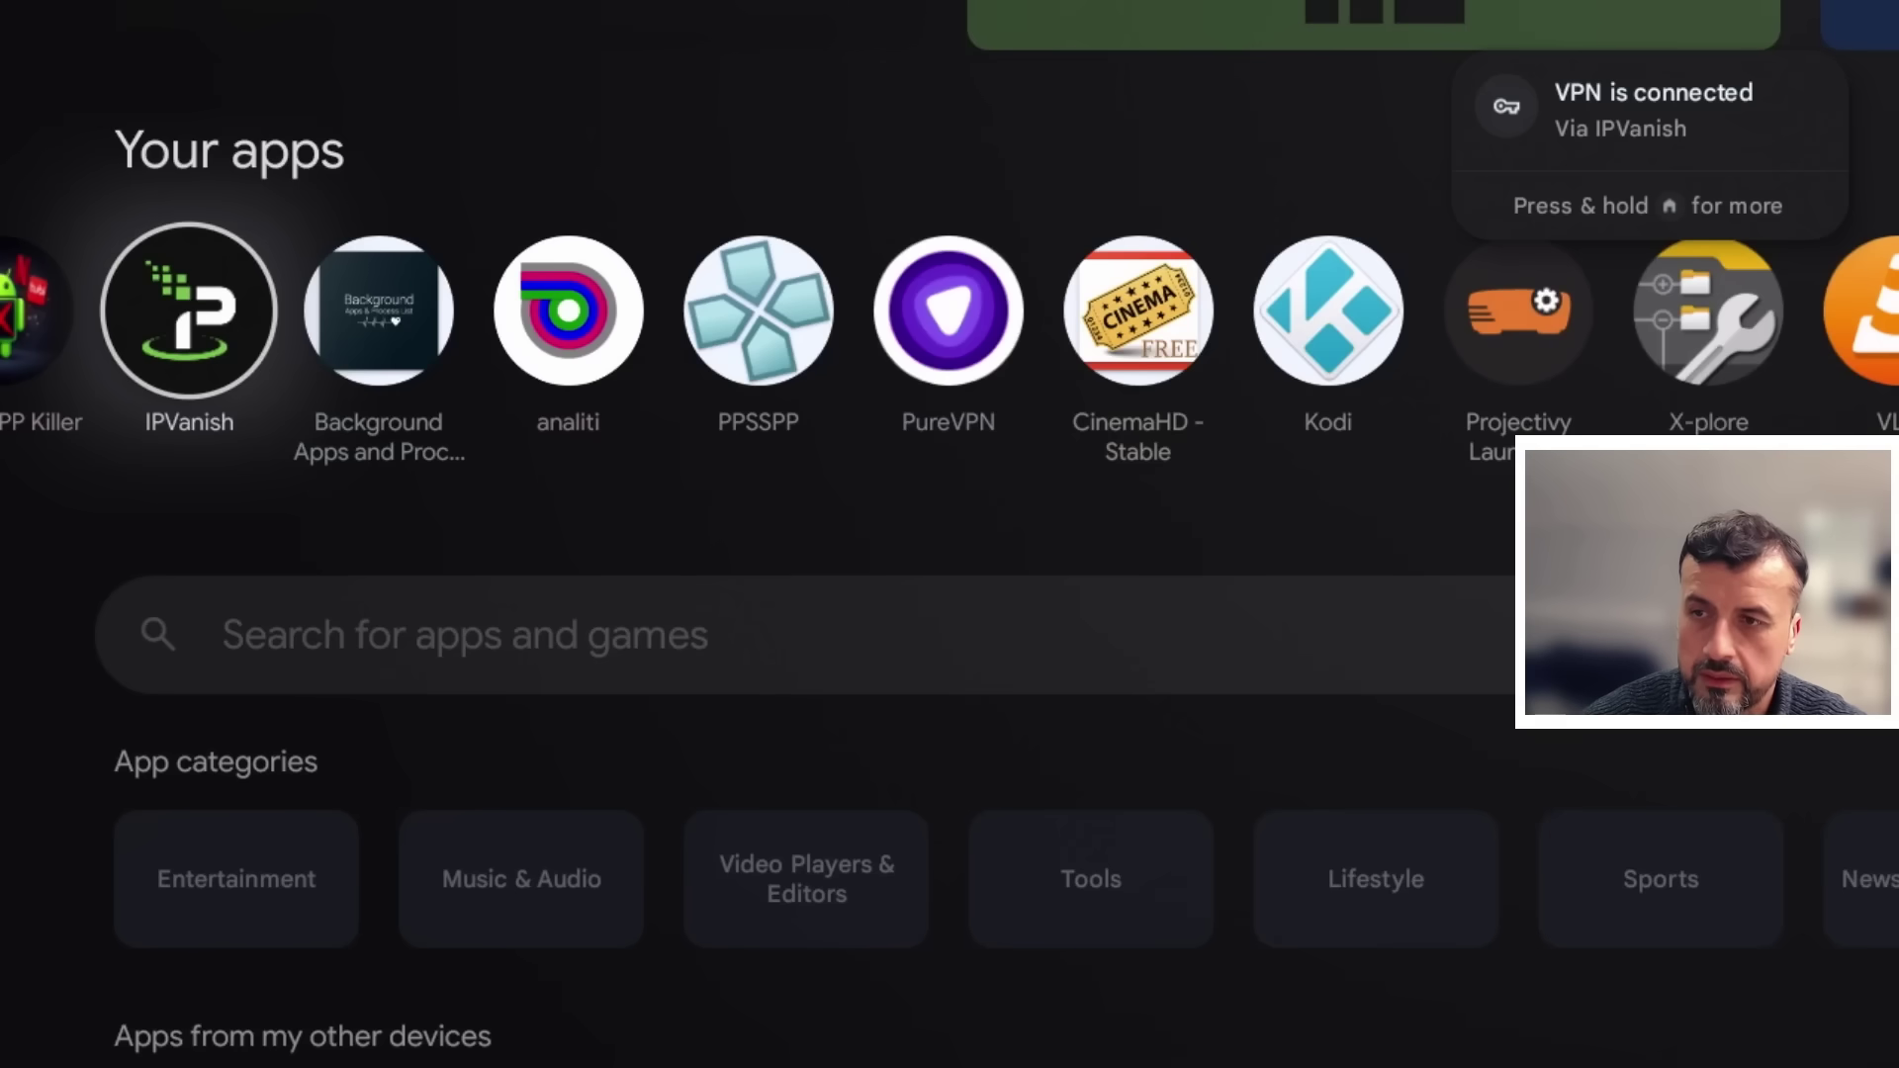
- Open Background Apps and Process List and check whether IPVanish is among the background user apps
key(Right)
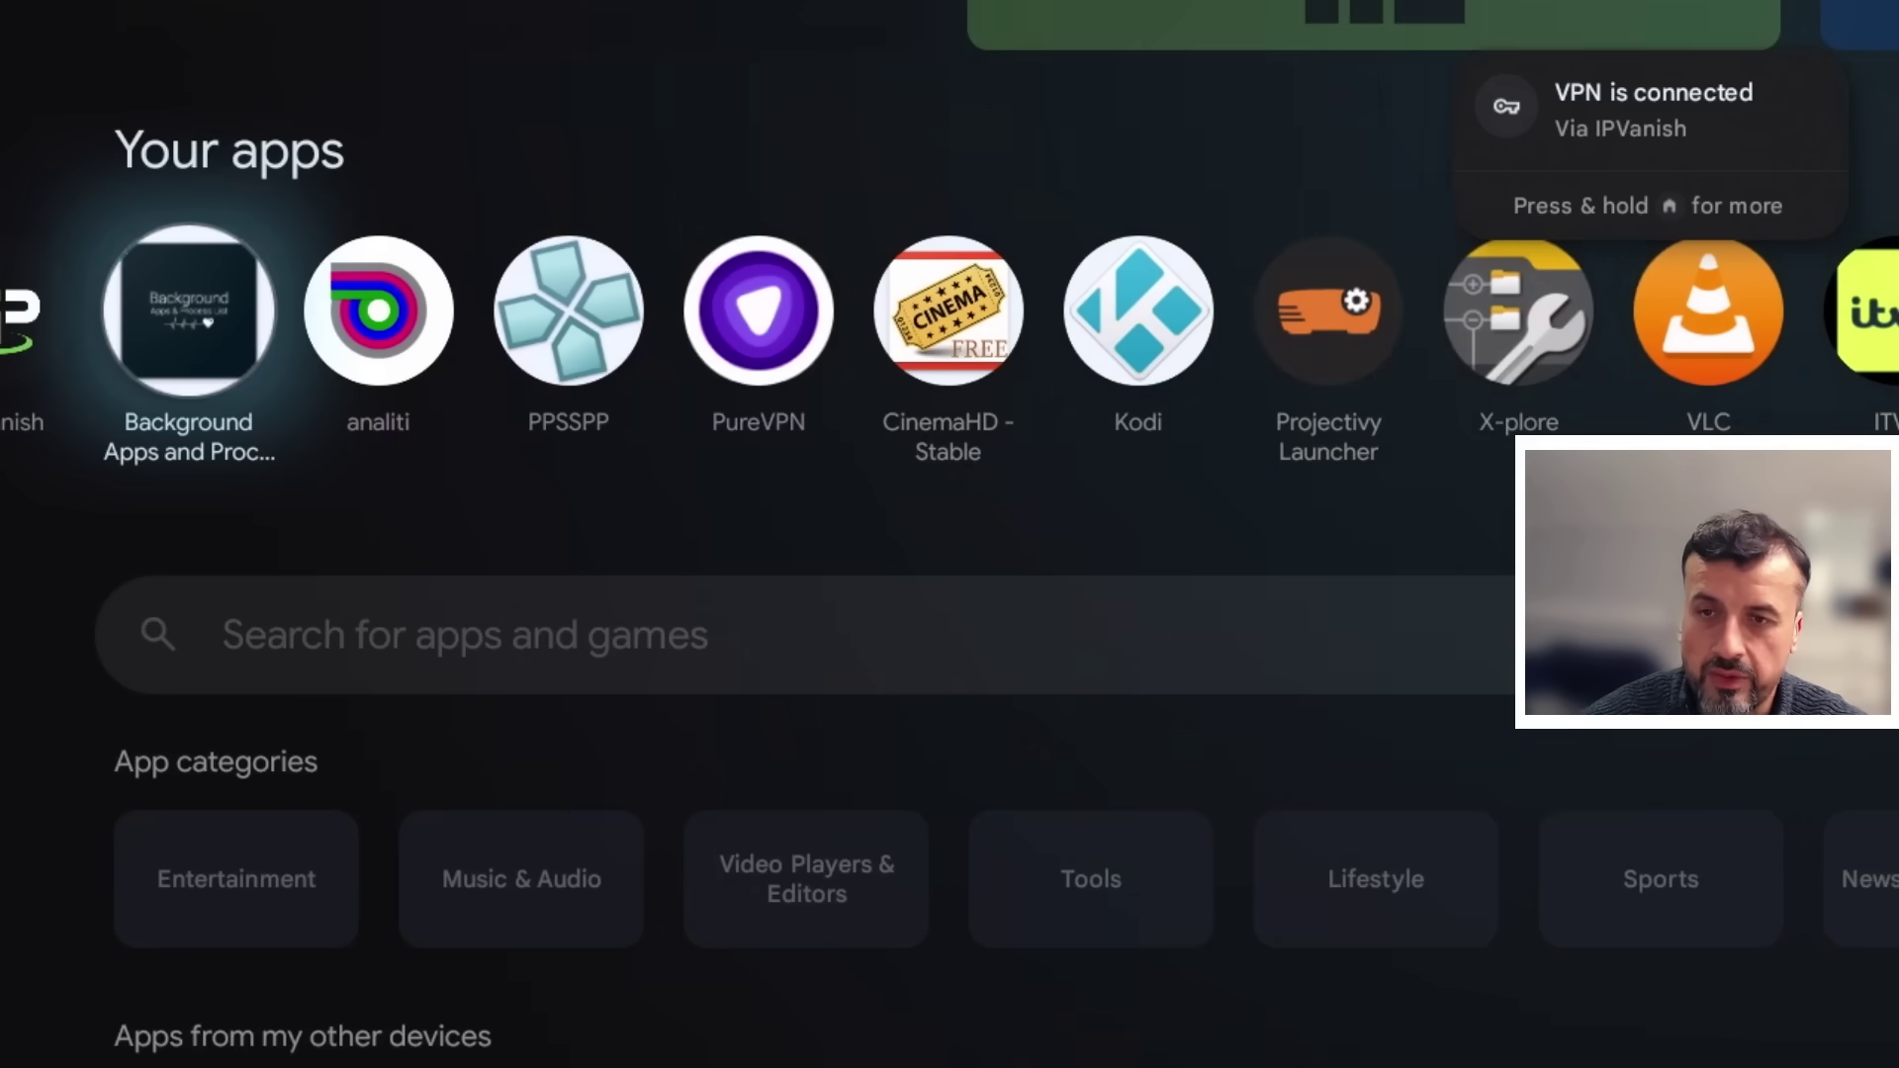
key(Return)
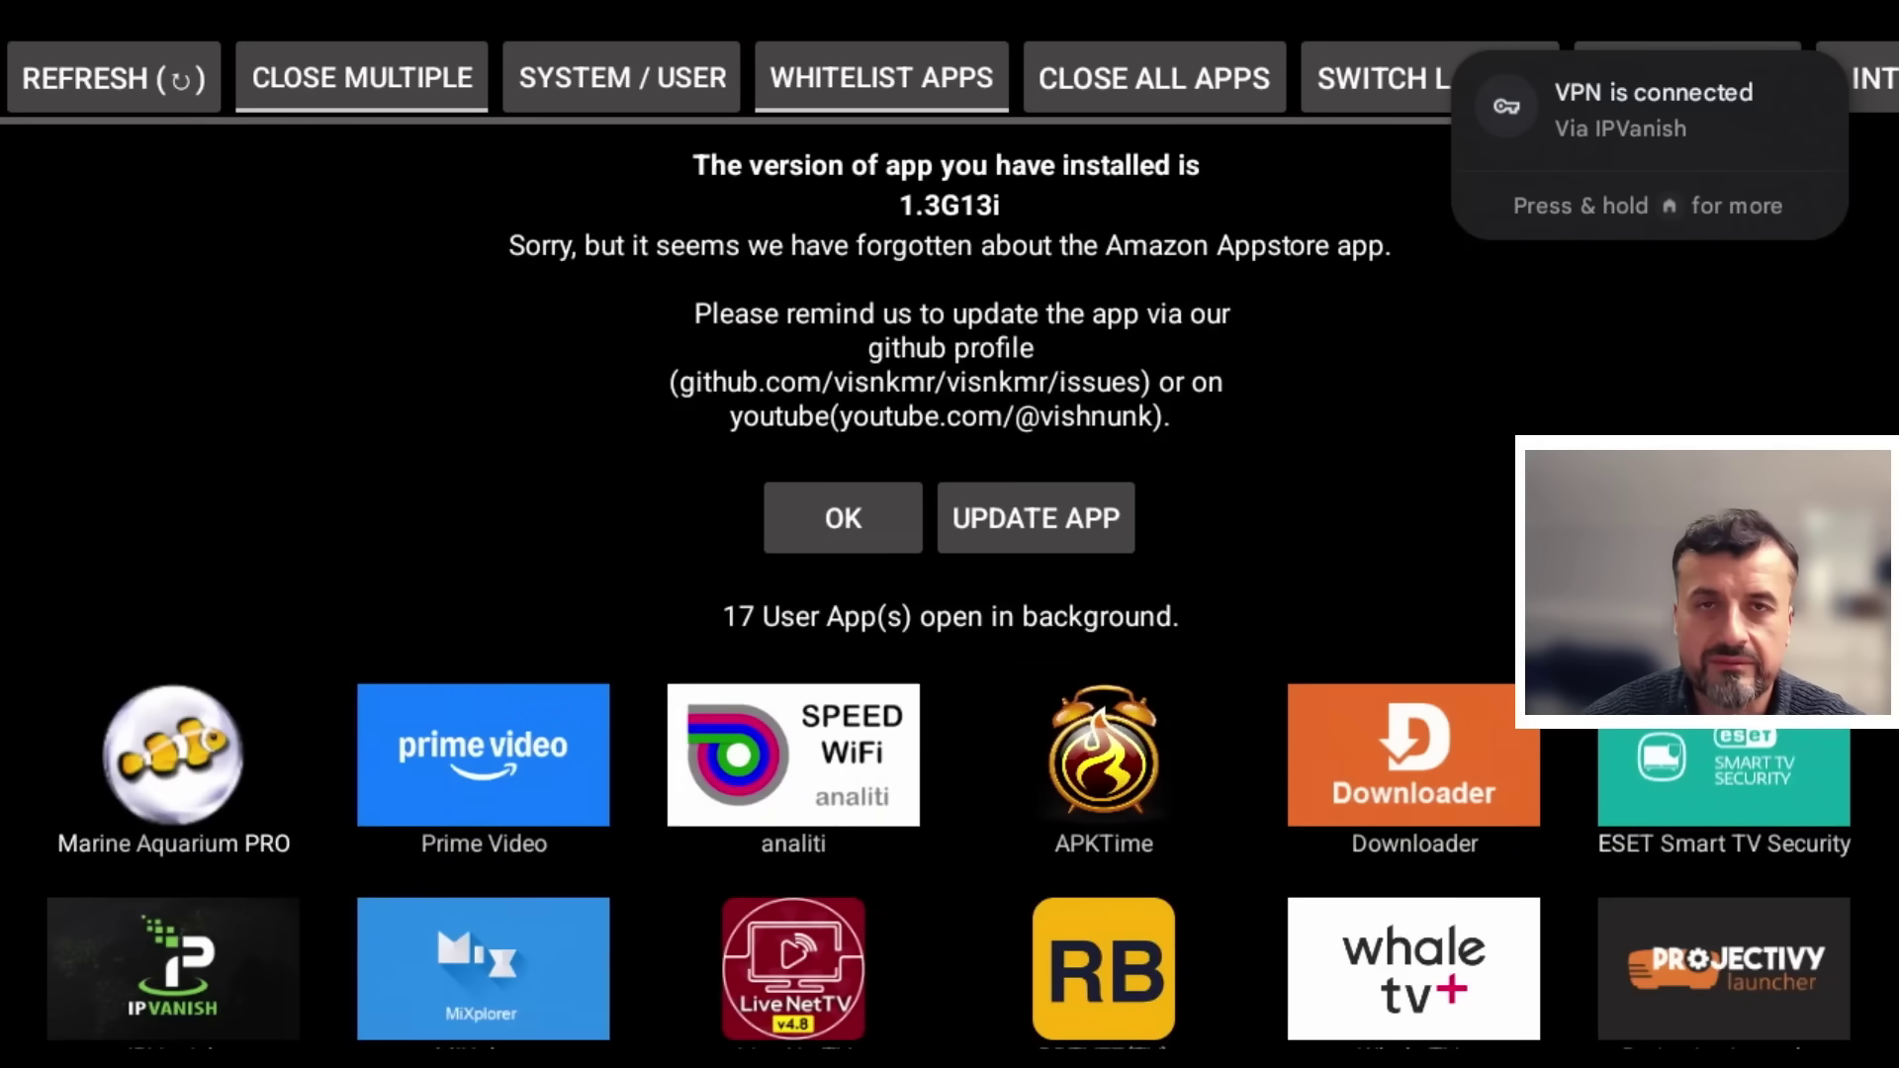
key(Down)
key(Down)
key(Left)
key(Left)
key(Left)
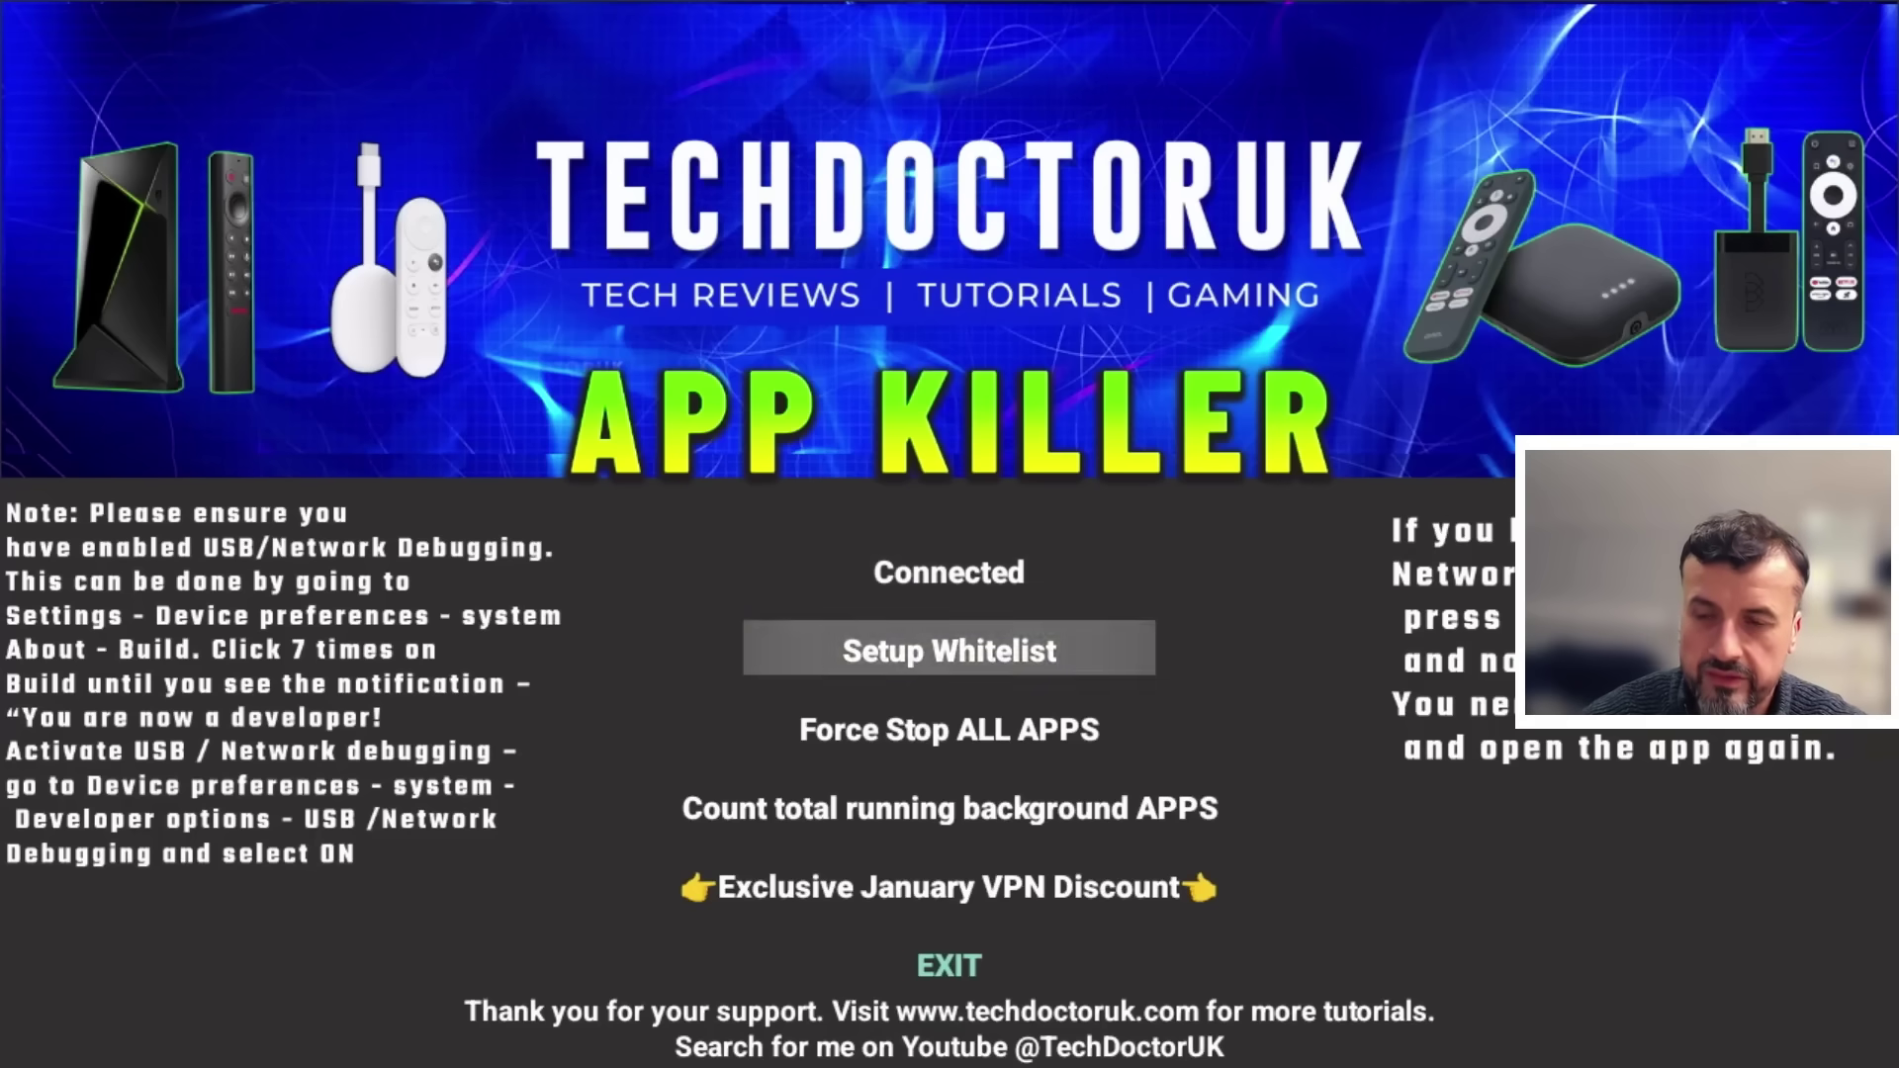
- Open App Killer's apps whitelist and add IPVanish to it
key(Return)
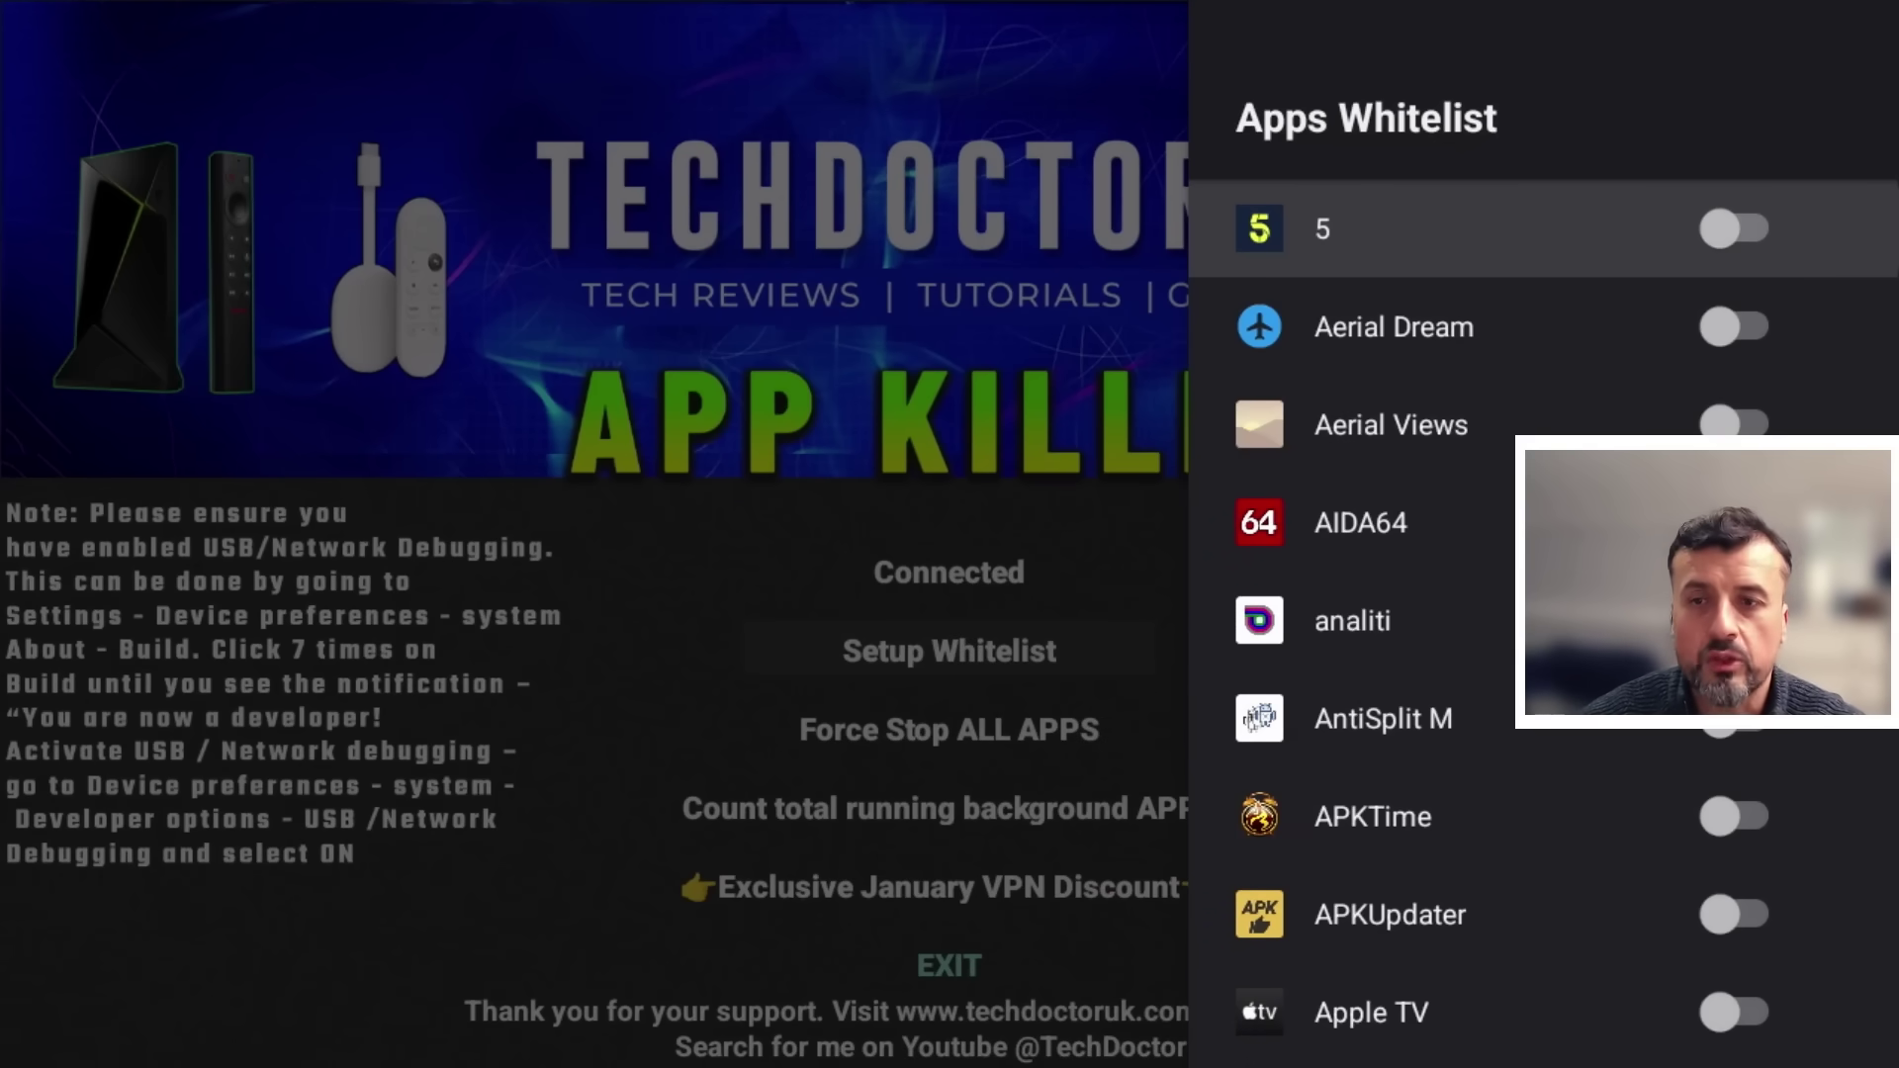
key(Down)
key(Down)
key(Down)
key(Down)
key(Down)
key(Down)
key(Down)
key(Down)
key(Down)
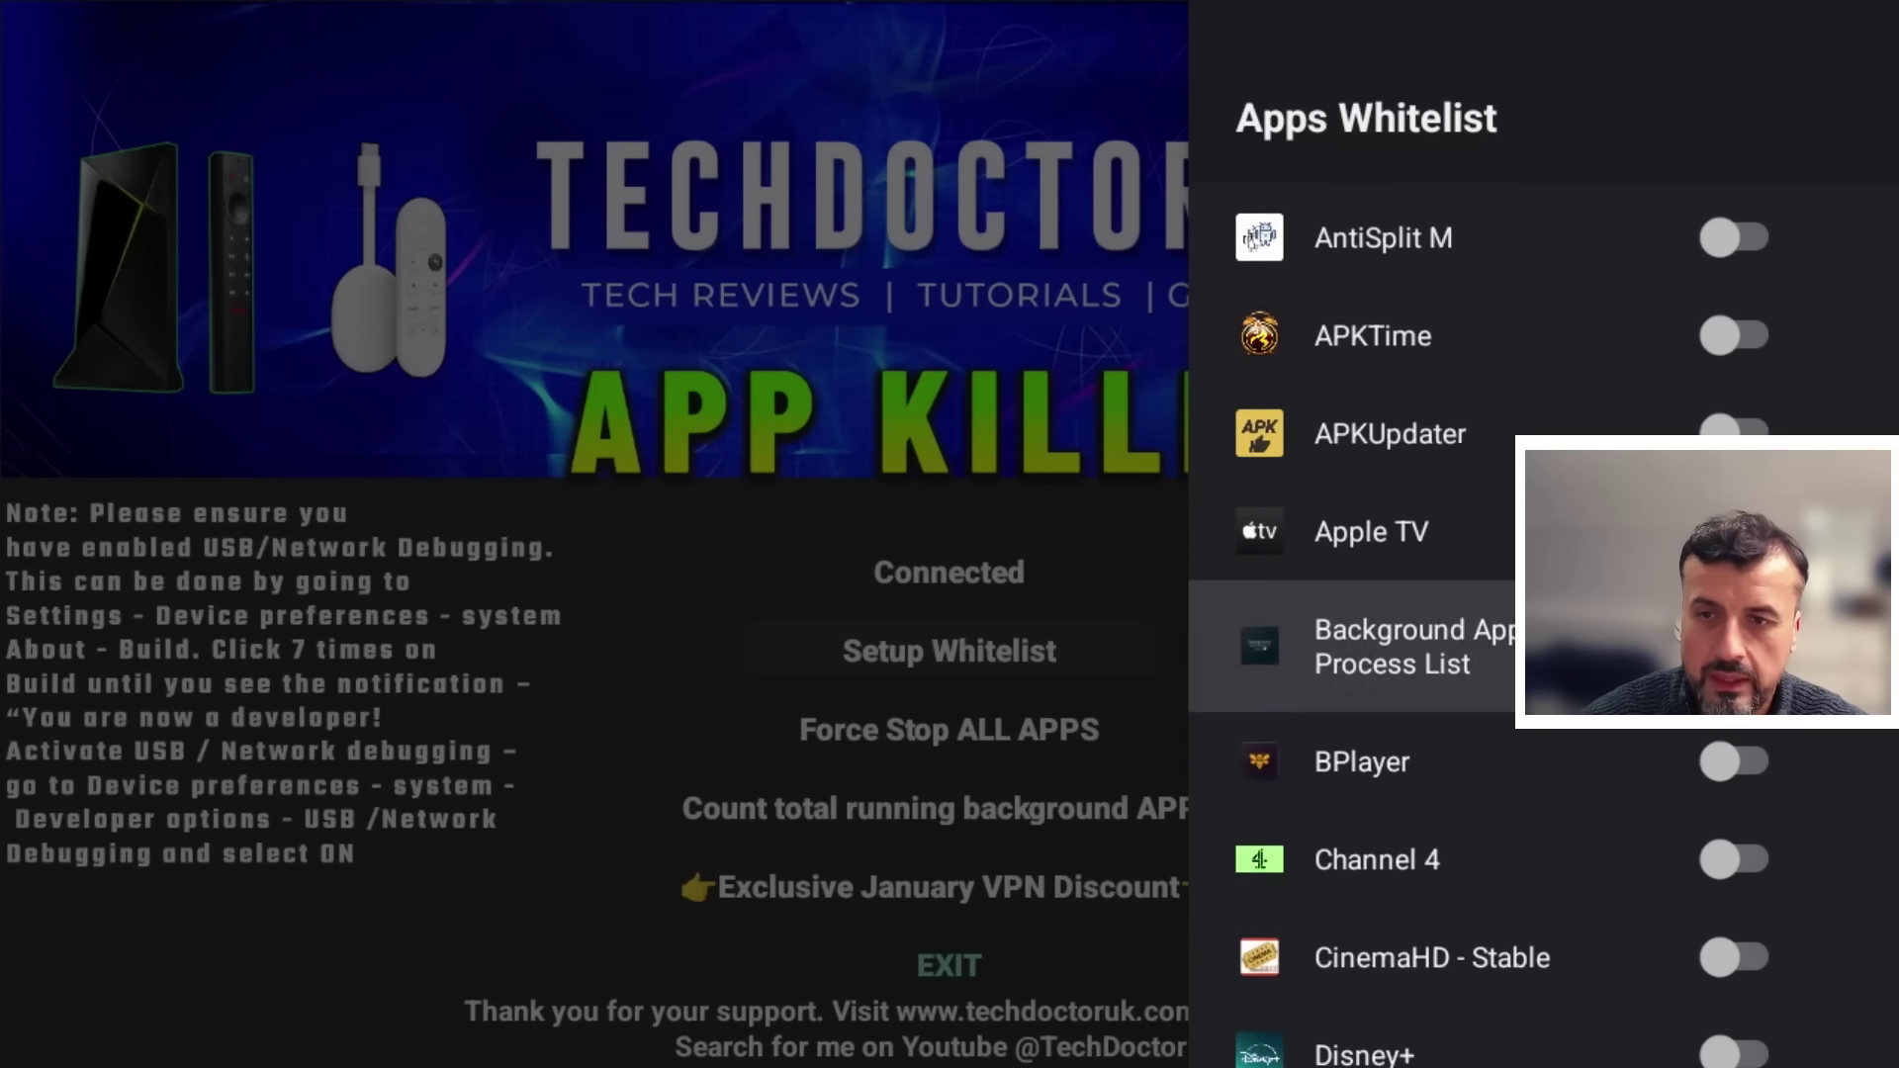
key(Down)
key(Down)
key(Down)
key(Down)
key(Down)
key(Down)
key(Down)
key(Down)
key(Down)
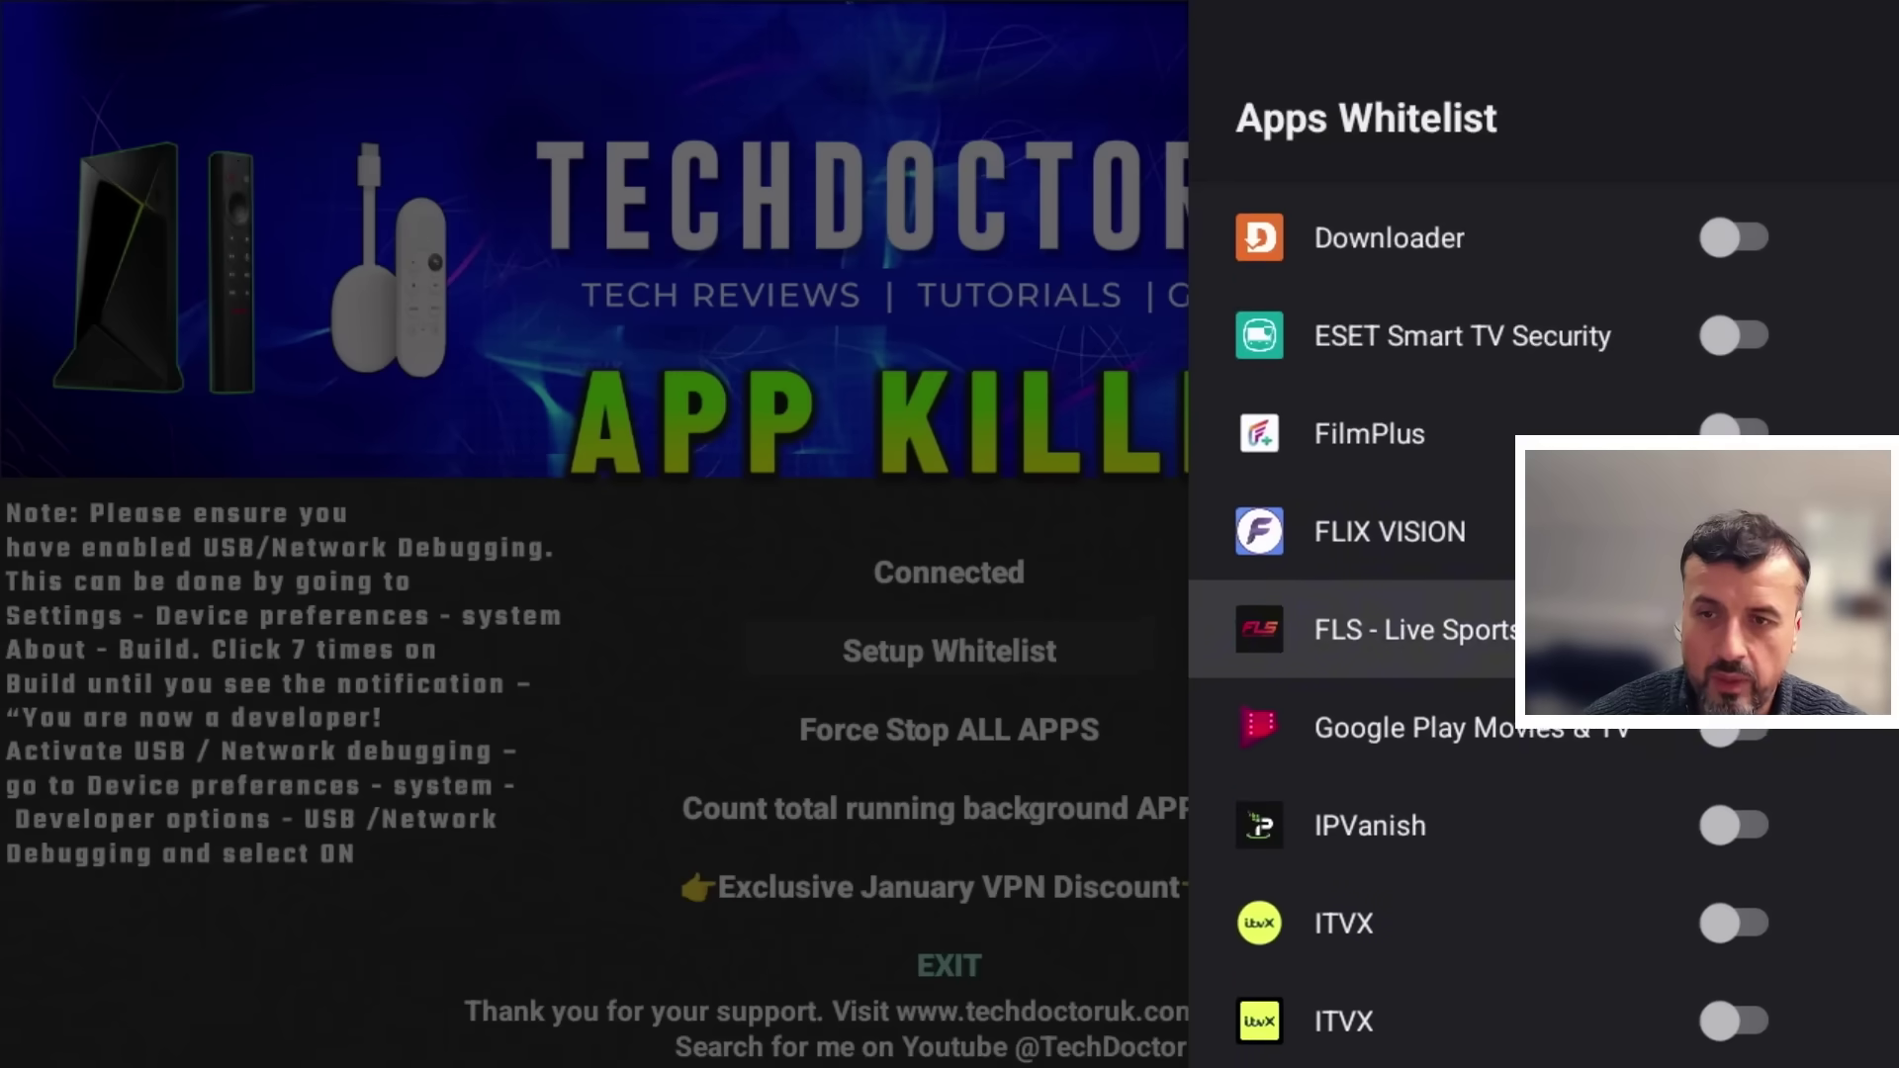
key(Down)
key(Down)
key(Down)
key(Down)
key(Down)
key(Up)
key(Up)
key(Up)
key(Up)
key(Down)
key(Down)
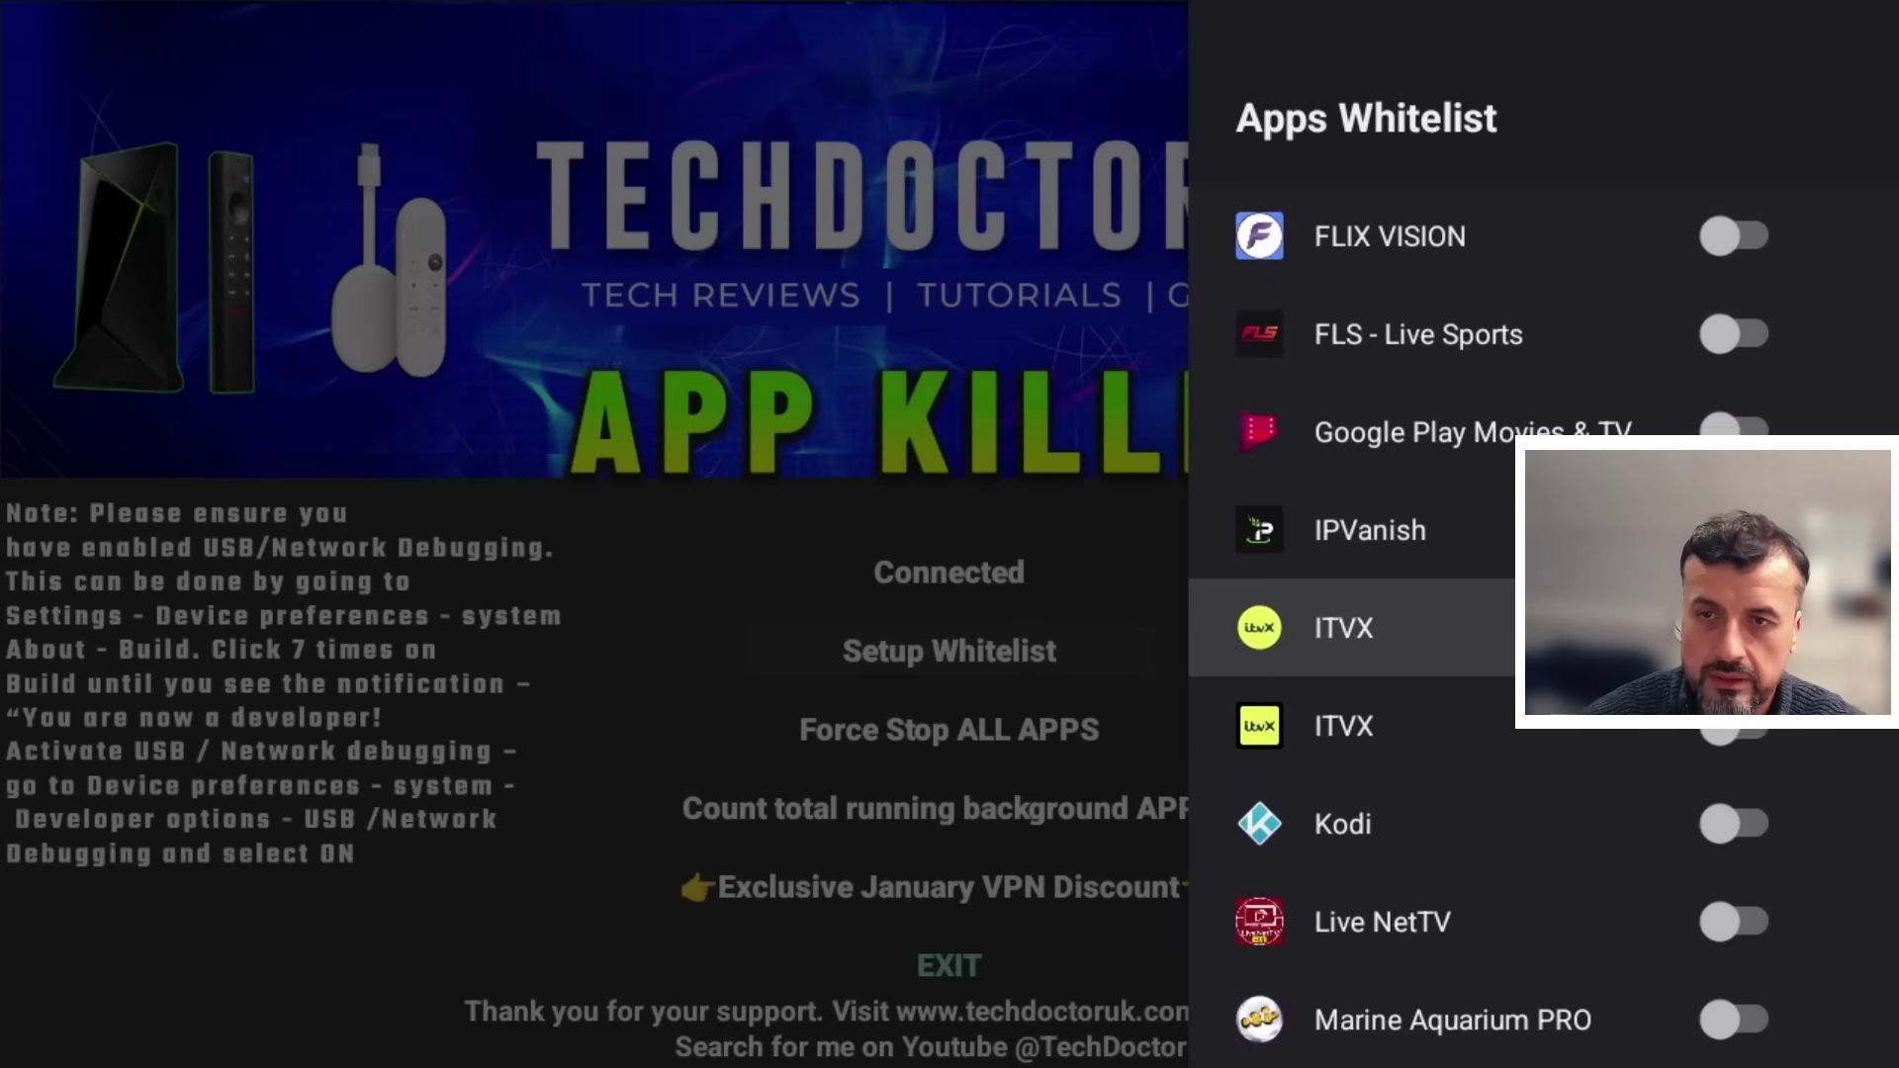
- Look through the rest of the installed apps in the Apps Whitelist and close it
key(Down)
key(Down)
key(Down)
key(Down)
key(Down)
key(Down)
key(Down)
key(Down)
key(Down)
key(Down)
key(Down)
key(Down)
key(Down)
key(Down)
key(Down)
key(Down)
key(Down)
key(Down)
key(Down)
key(Down)
key(Down)
key(Down)
key(Down)
key(Down)
key(Down)
key(Escape)
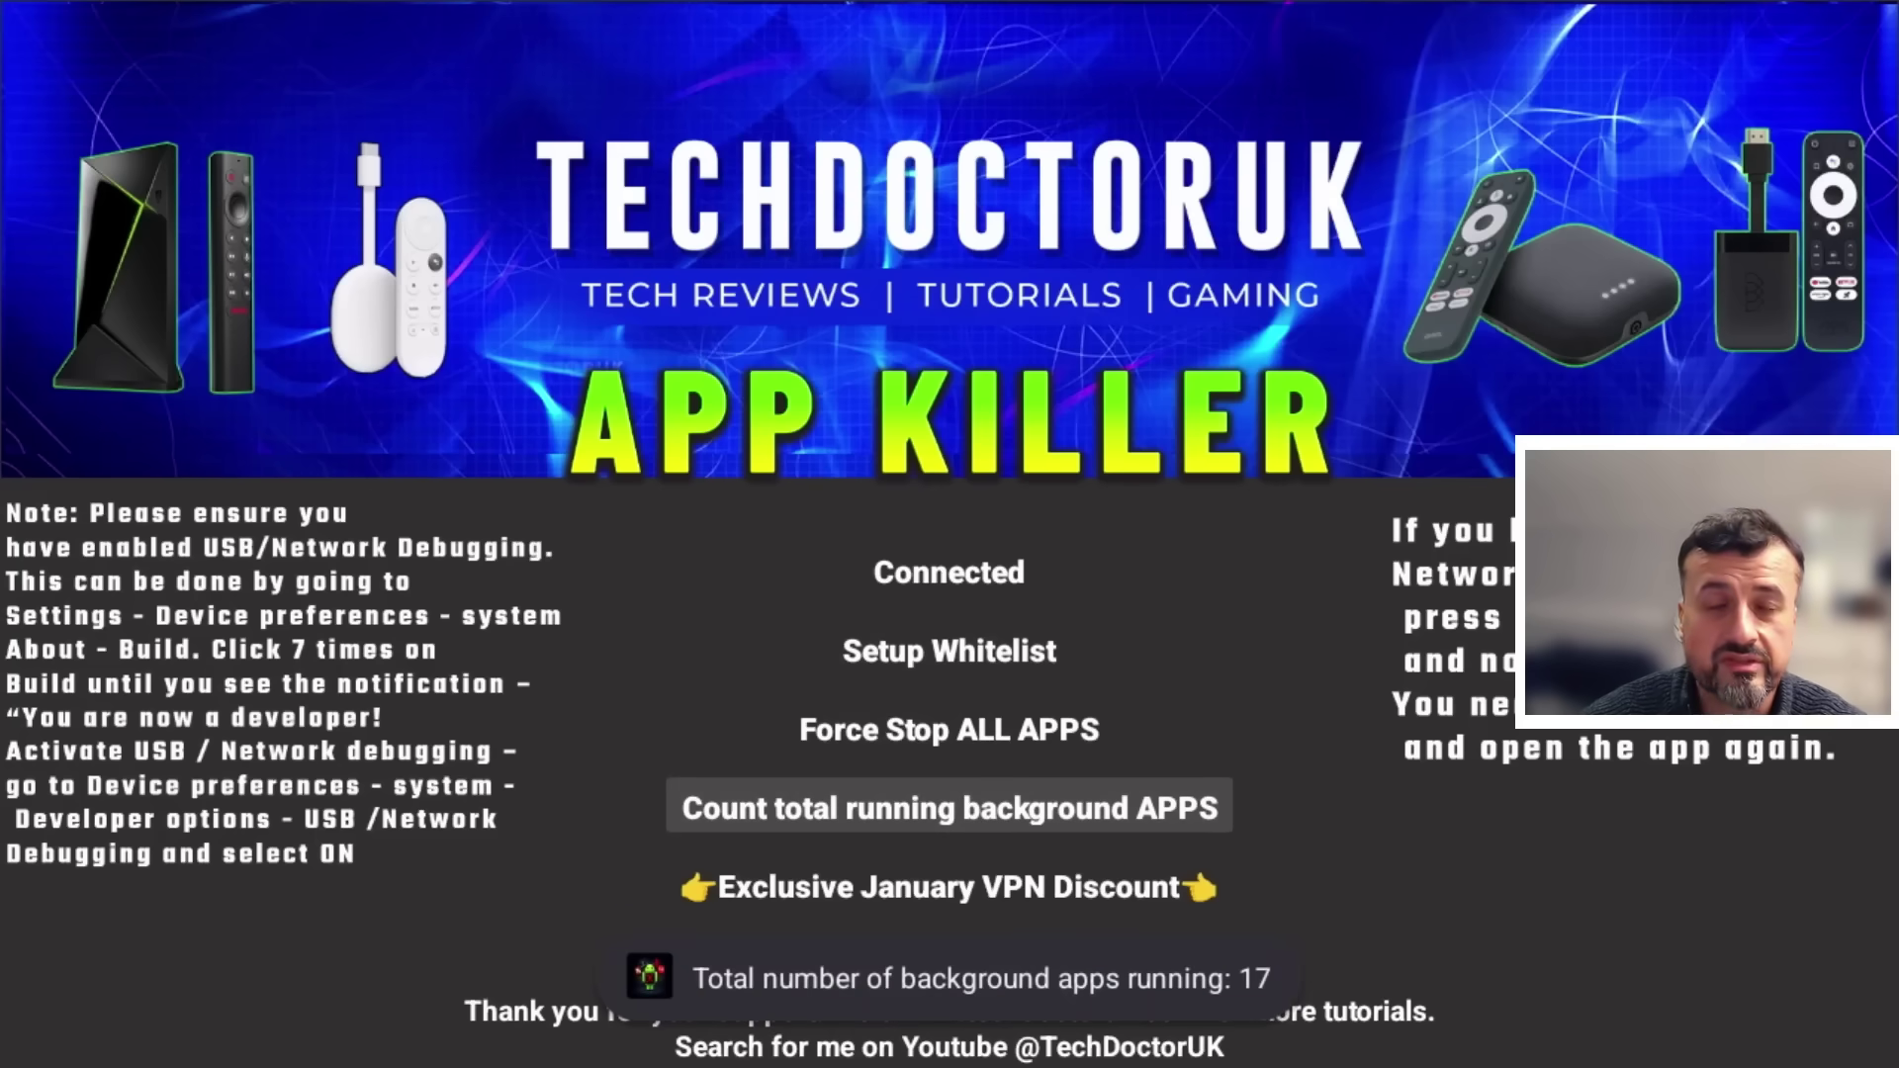
- Force stop all apps with App Killer and switch to Background Apps and Process List
key(Up)
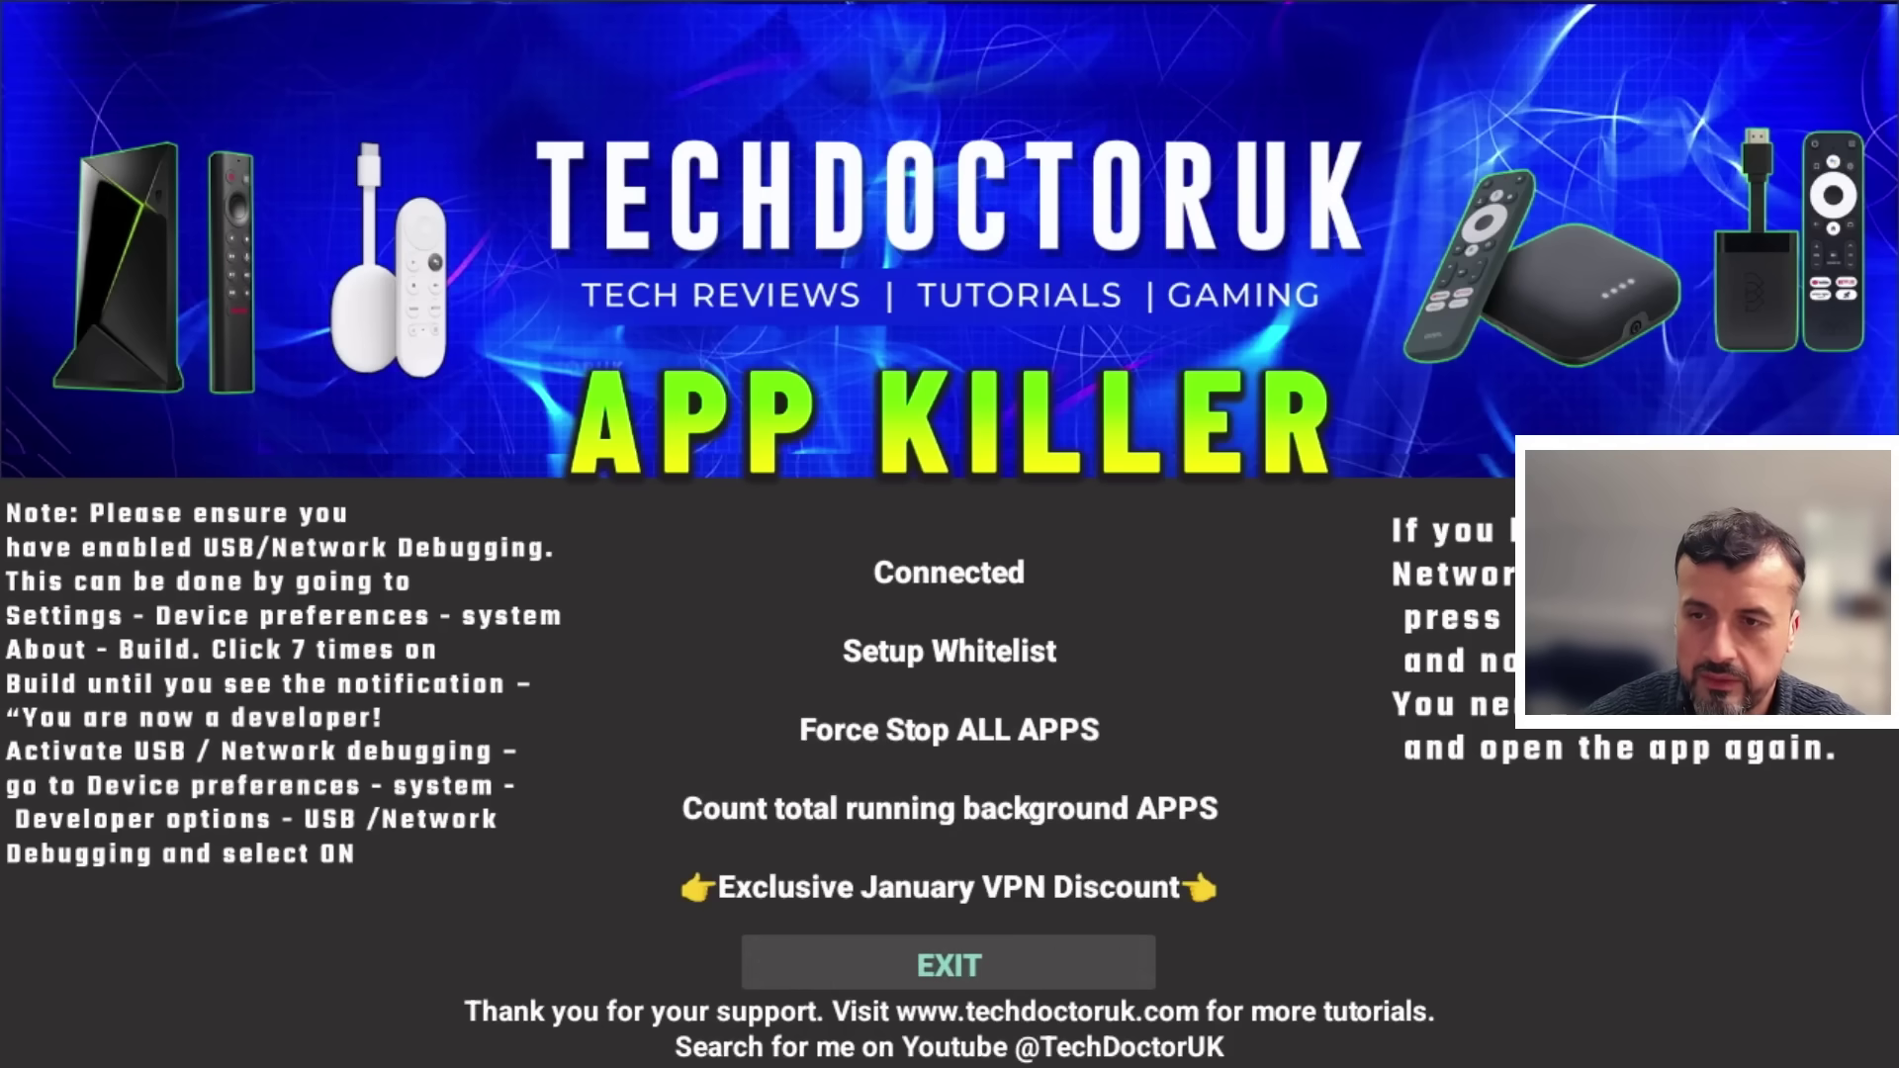
key(Return)
key(Right)
key(Right)
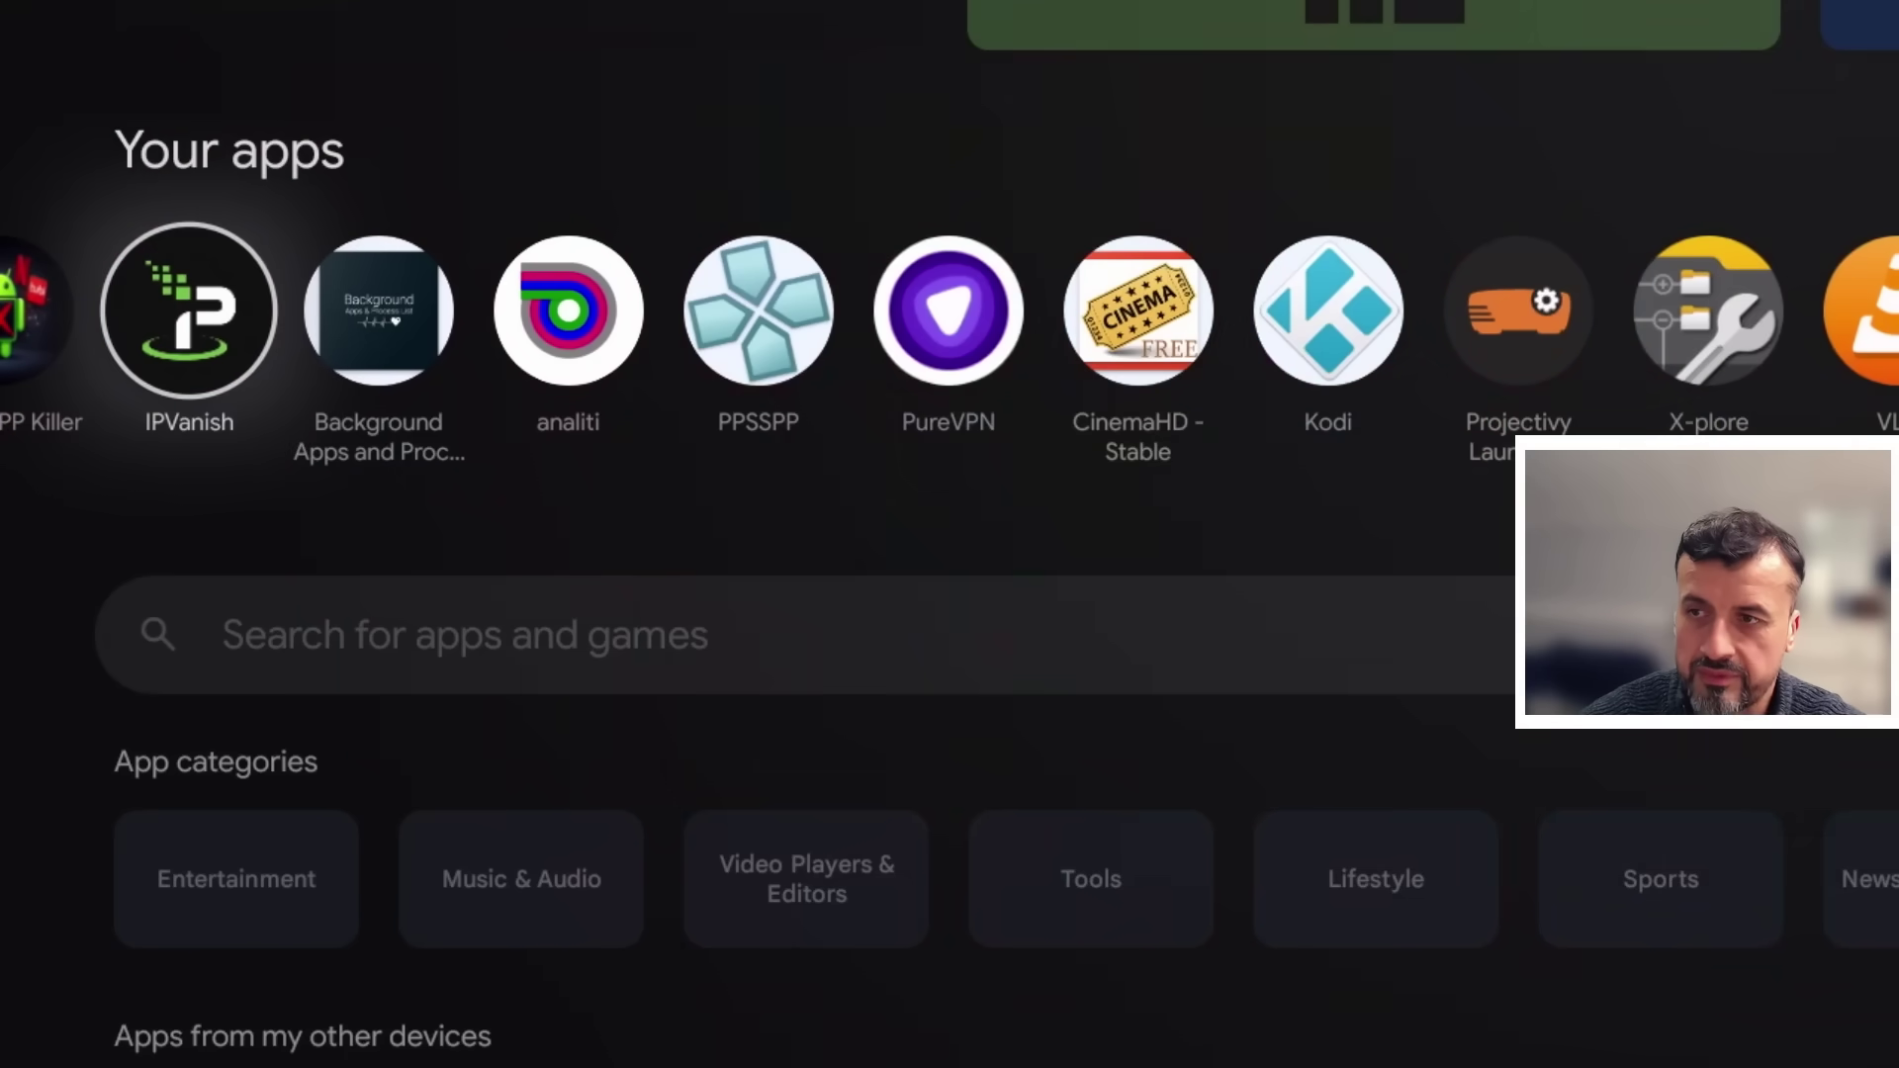
key(Return)
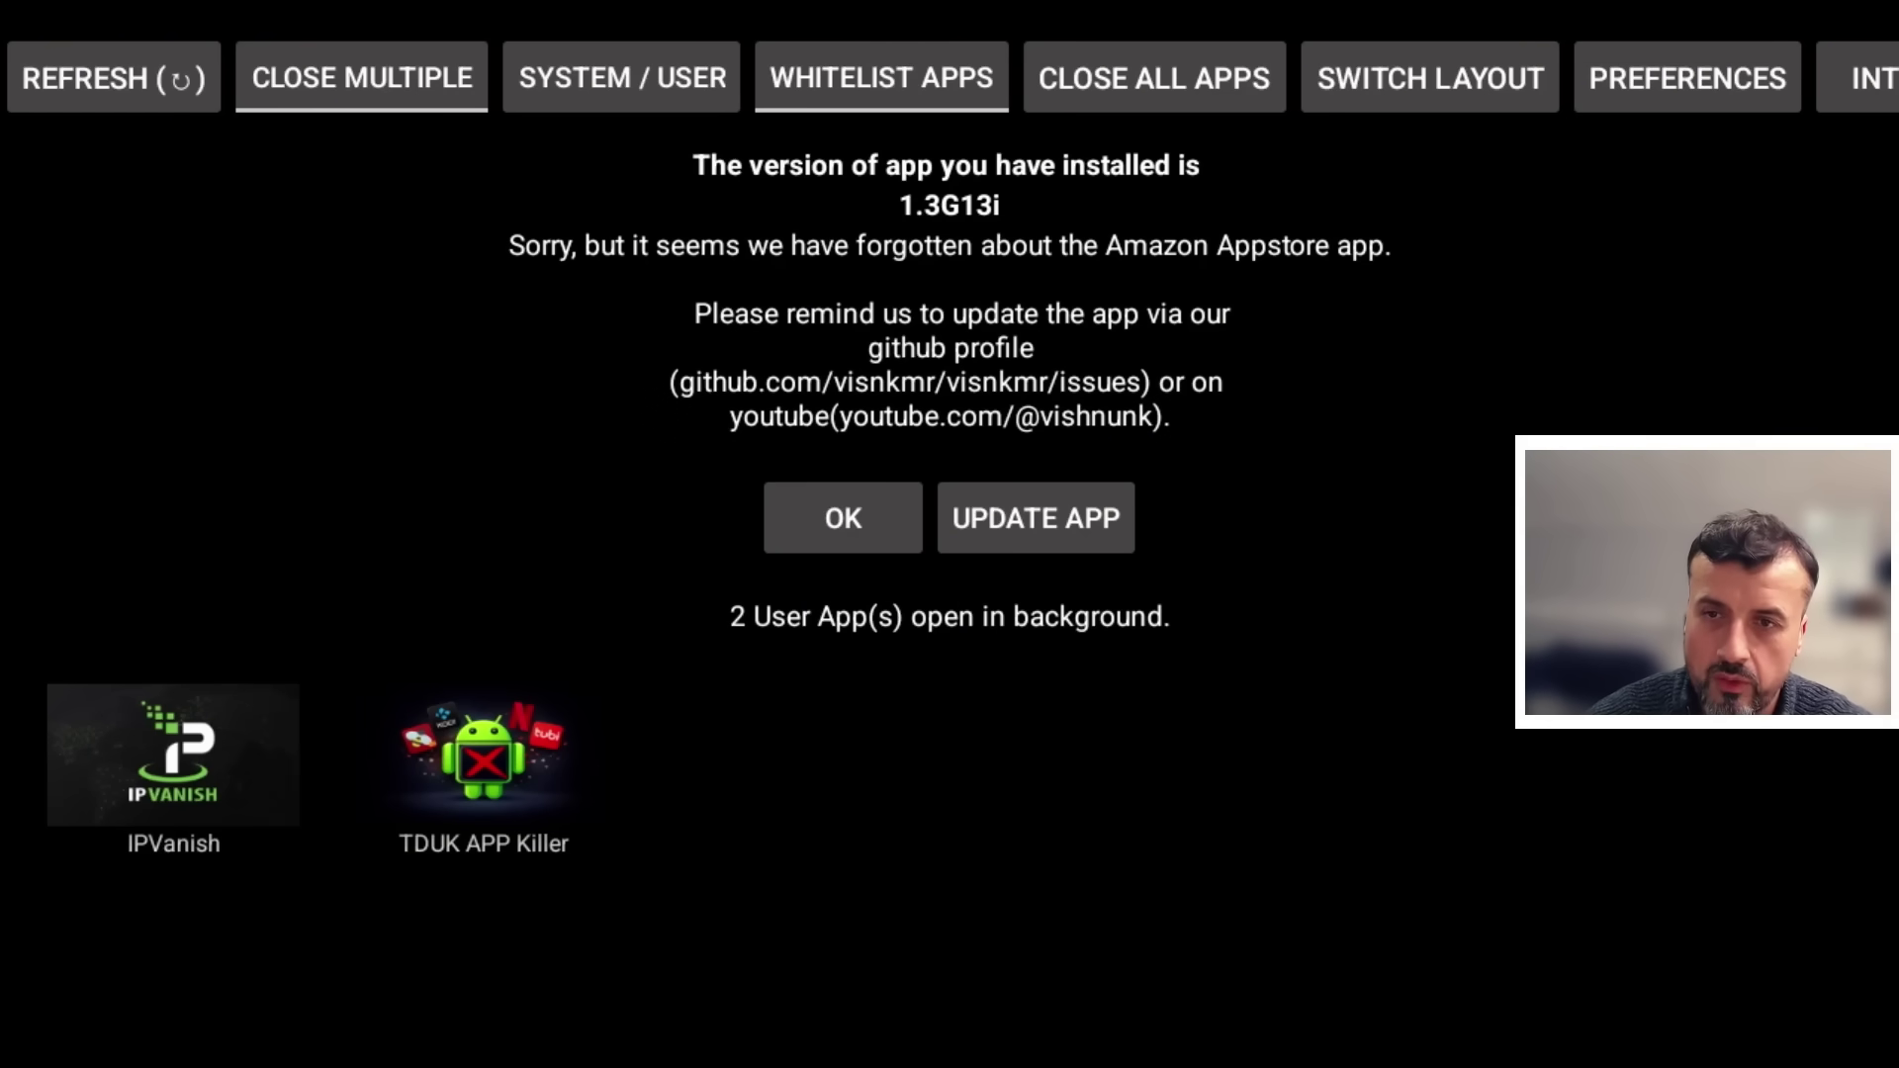
- Examine which user apps are still open in the background after the force stop
click(1036, 517)
click(484, 771)
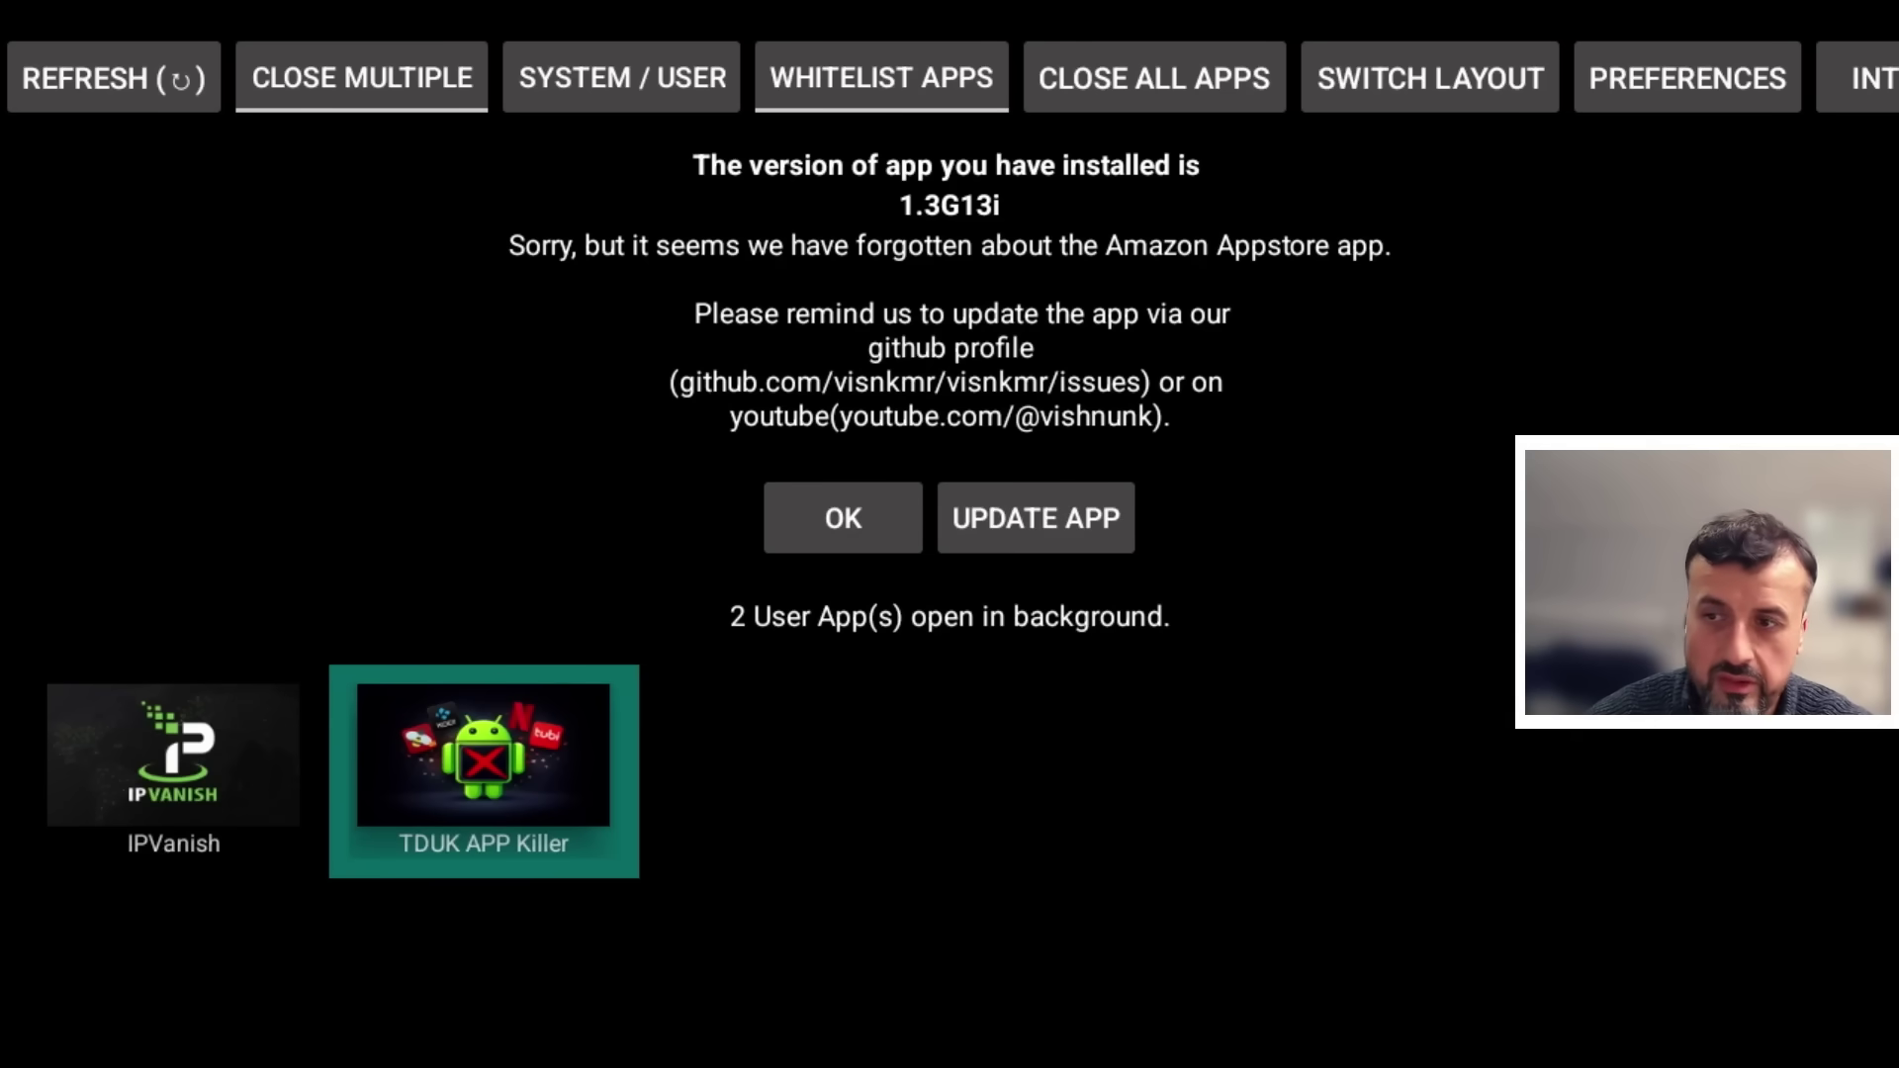
click(174, 772)
click(484, 772)
click(173, 772)
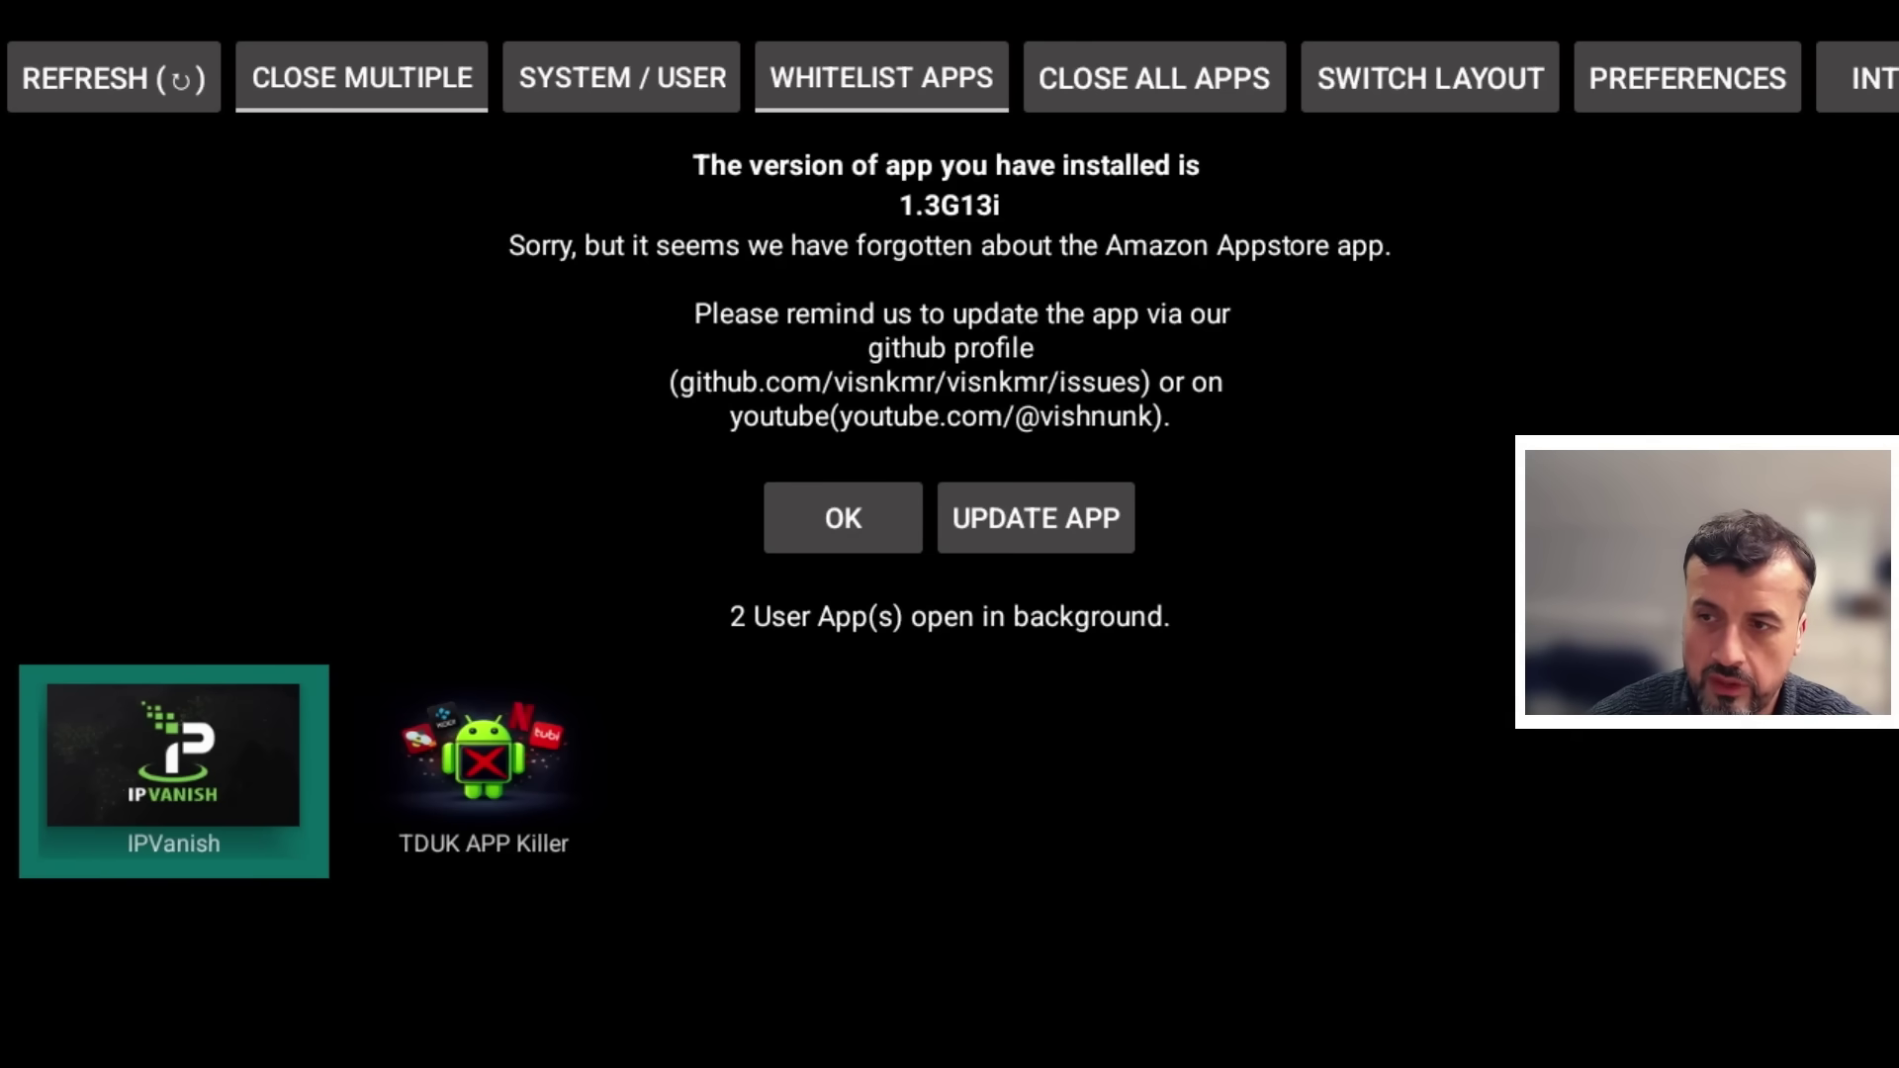
click(484, 772)
click(173, 771)
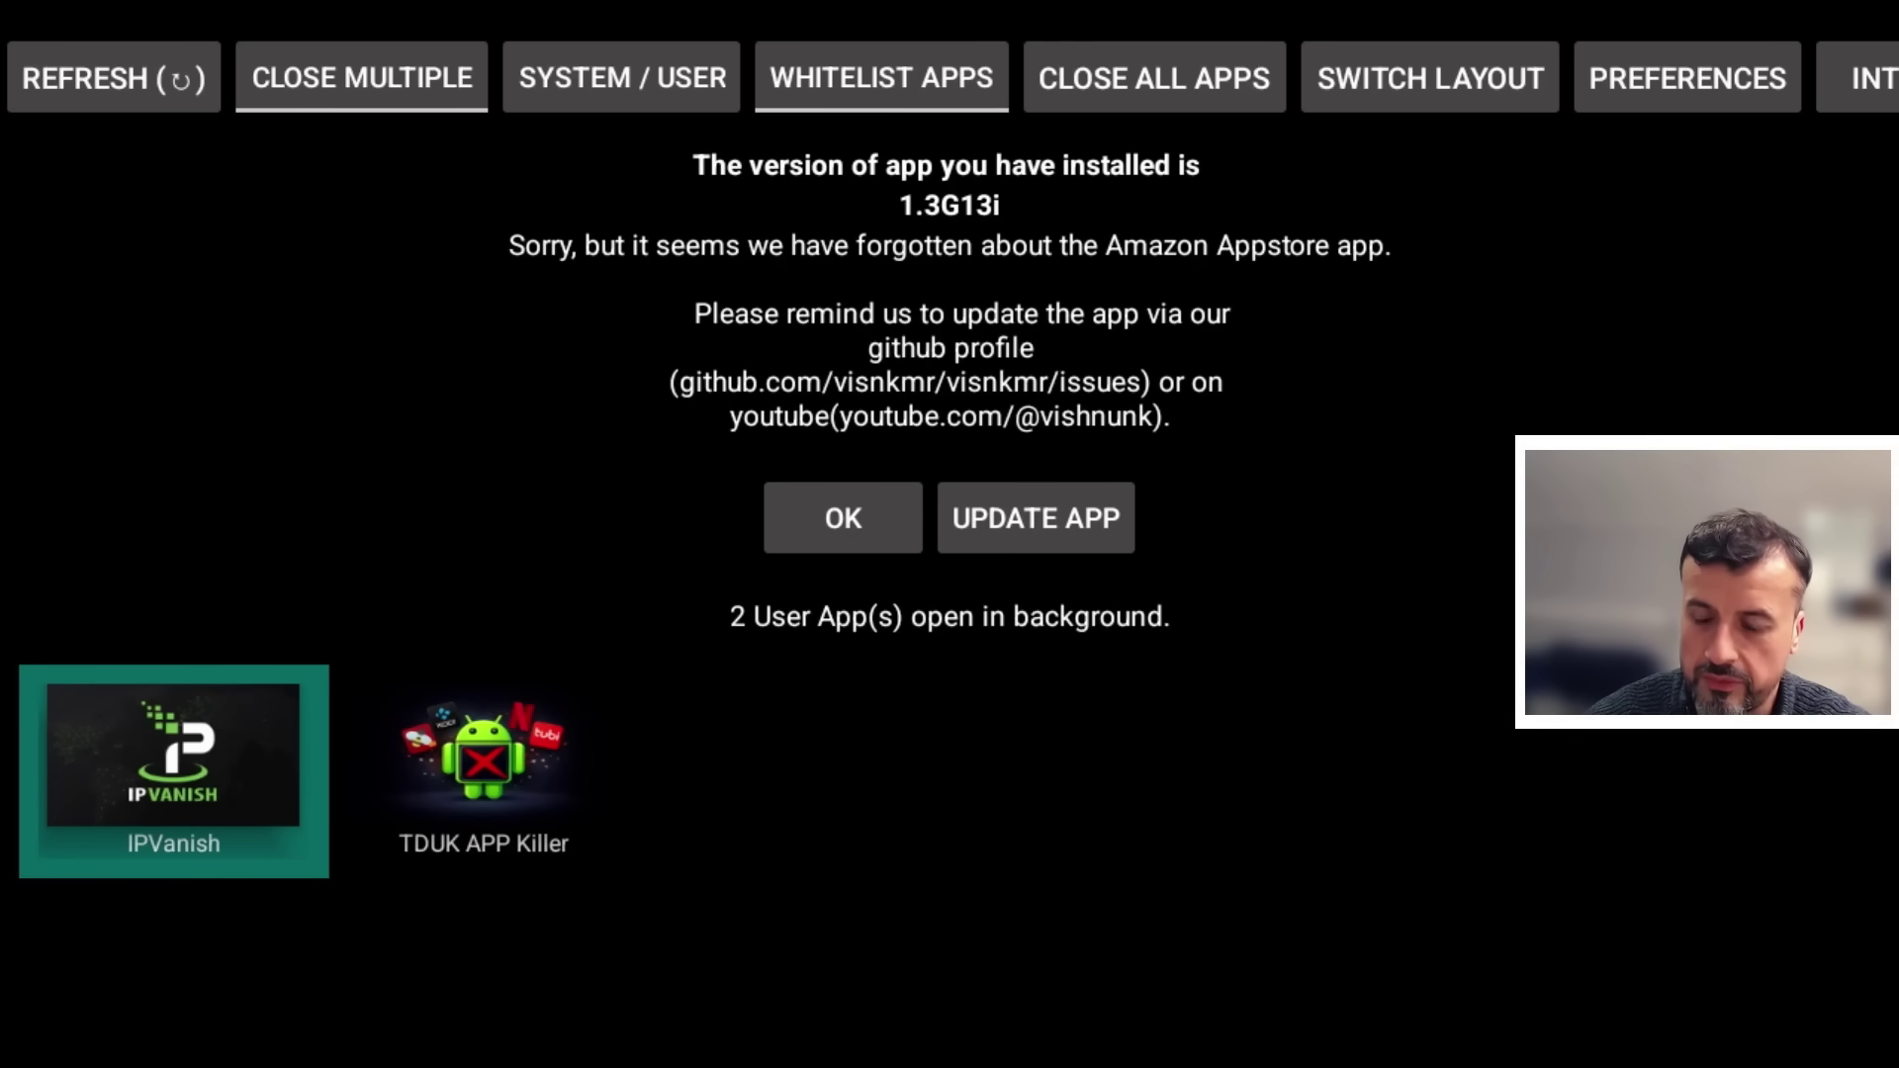
key(Escape)
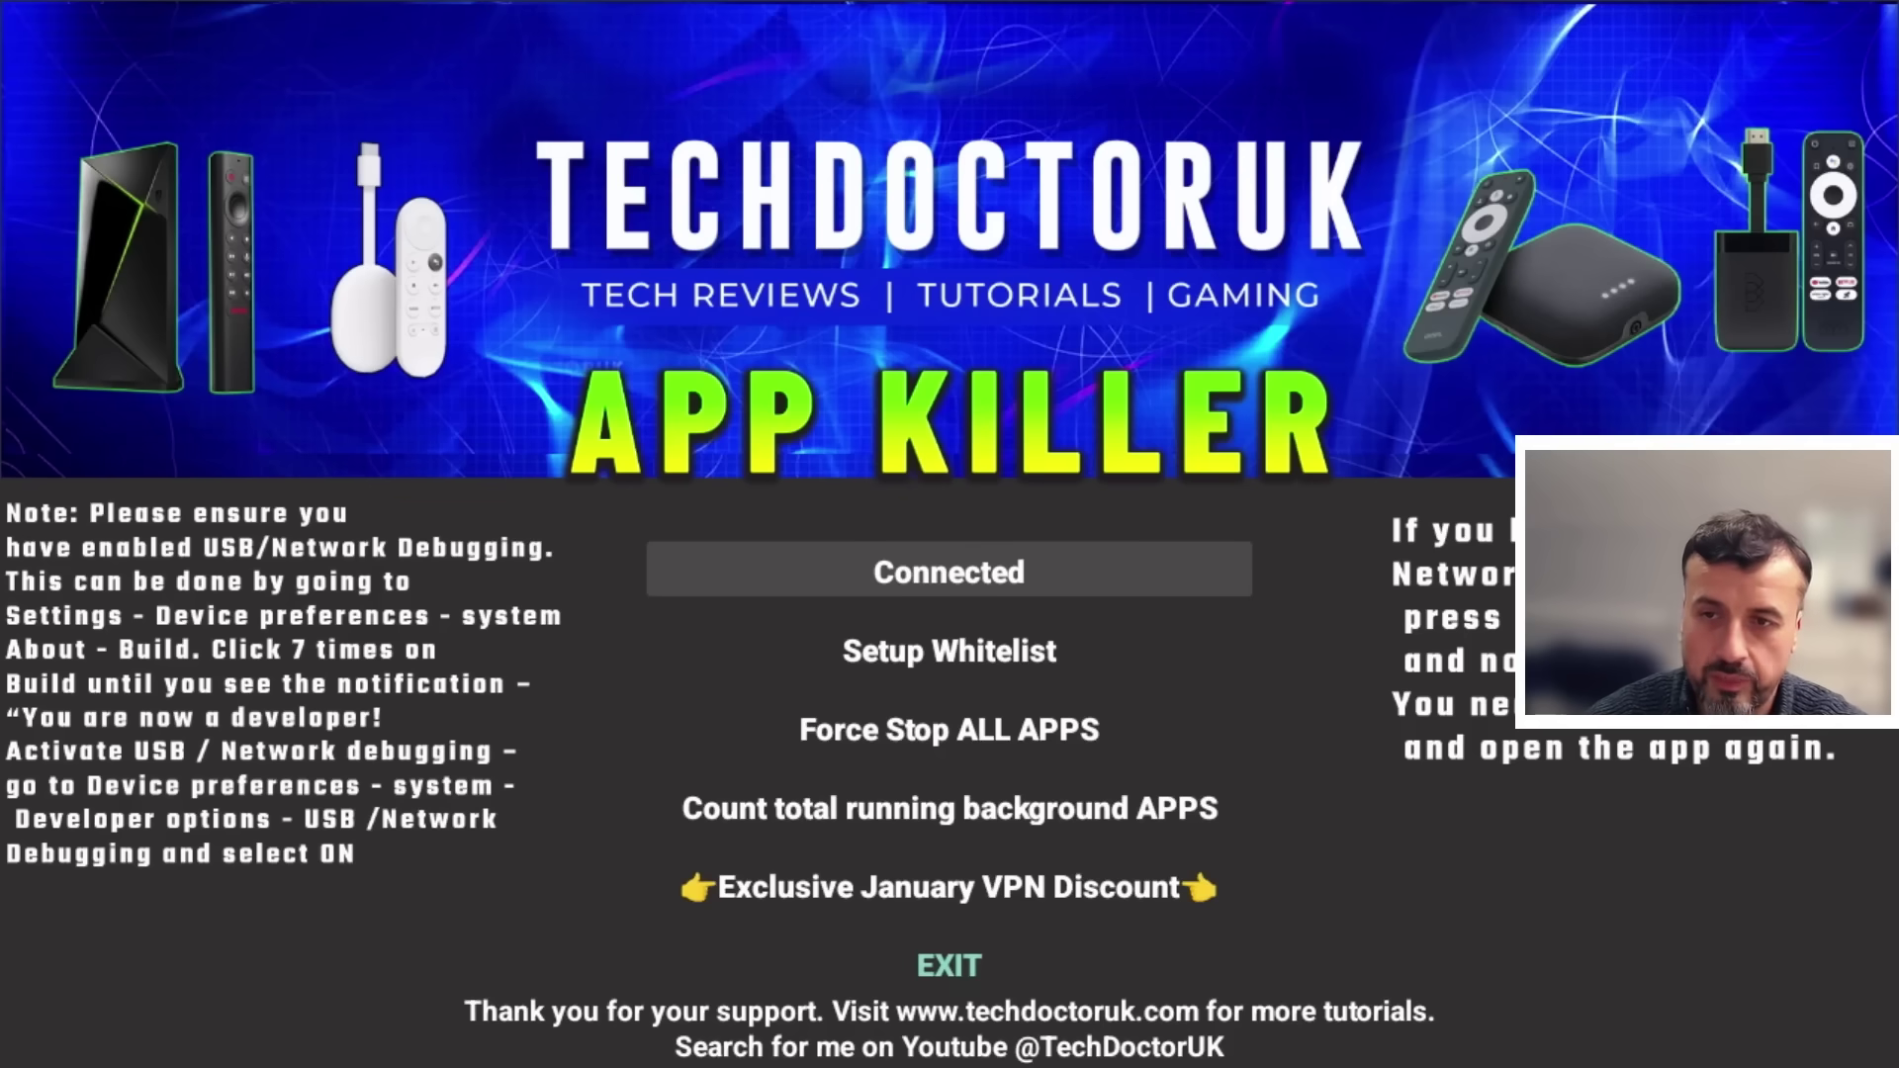
- Exit App Killer and go to the search page of Google Play
key(Escape)
key(Left)
key(Left)
key(Left)
key(Left)
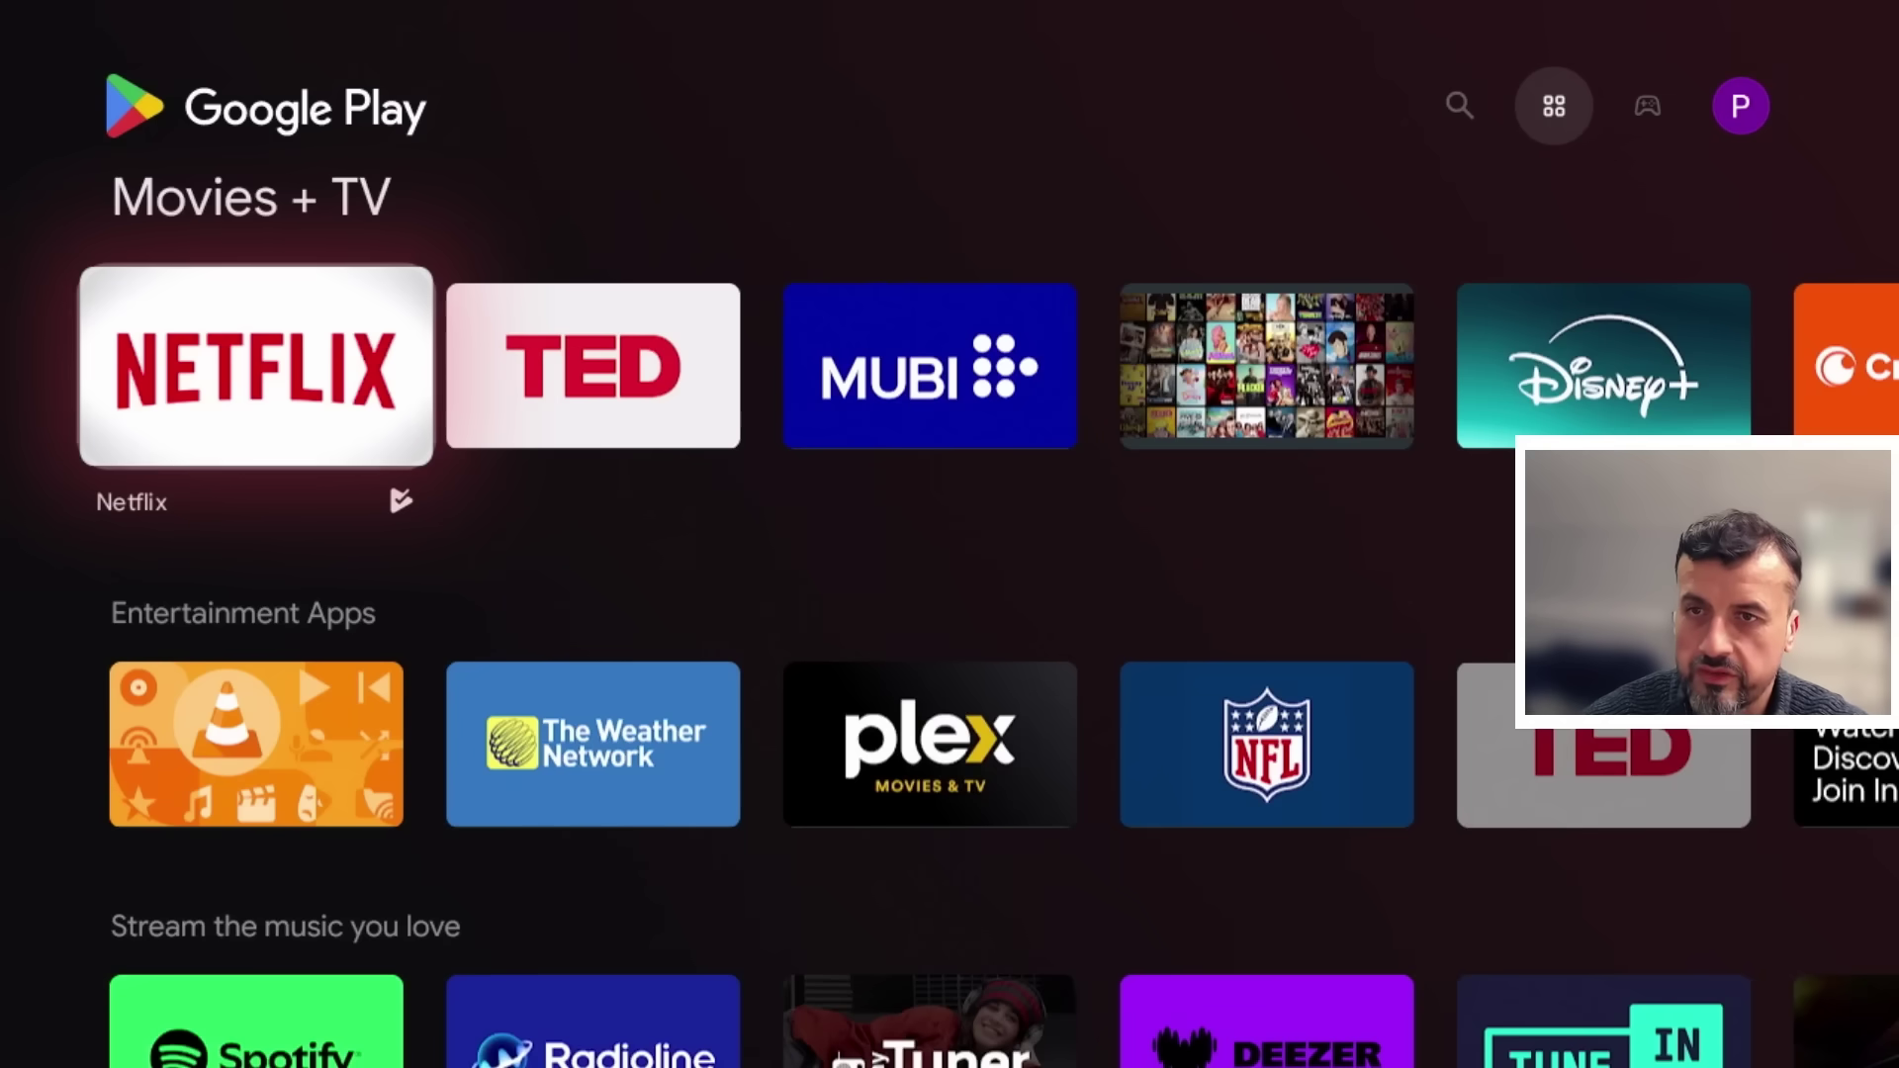
key(Up)
key(Left)
key(Down)
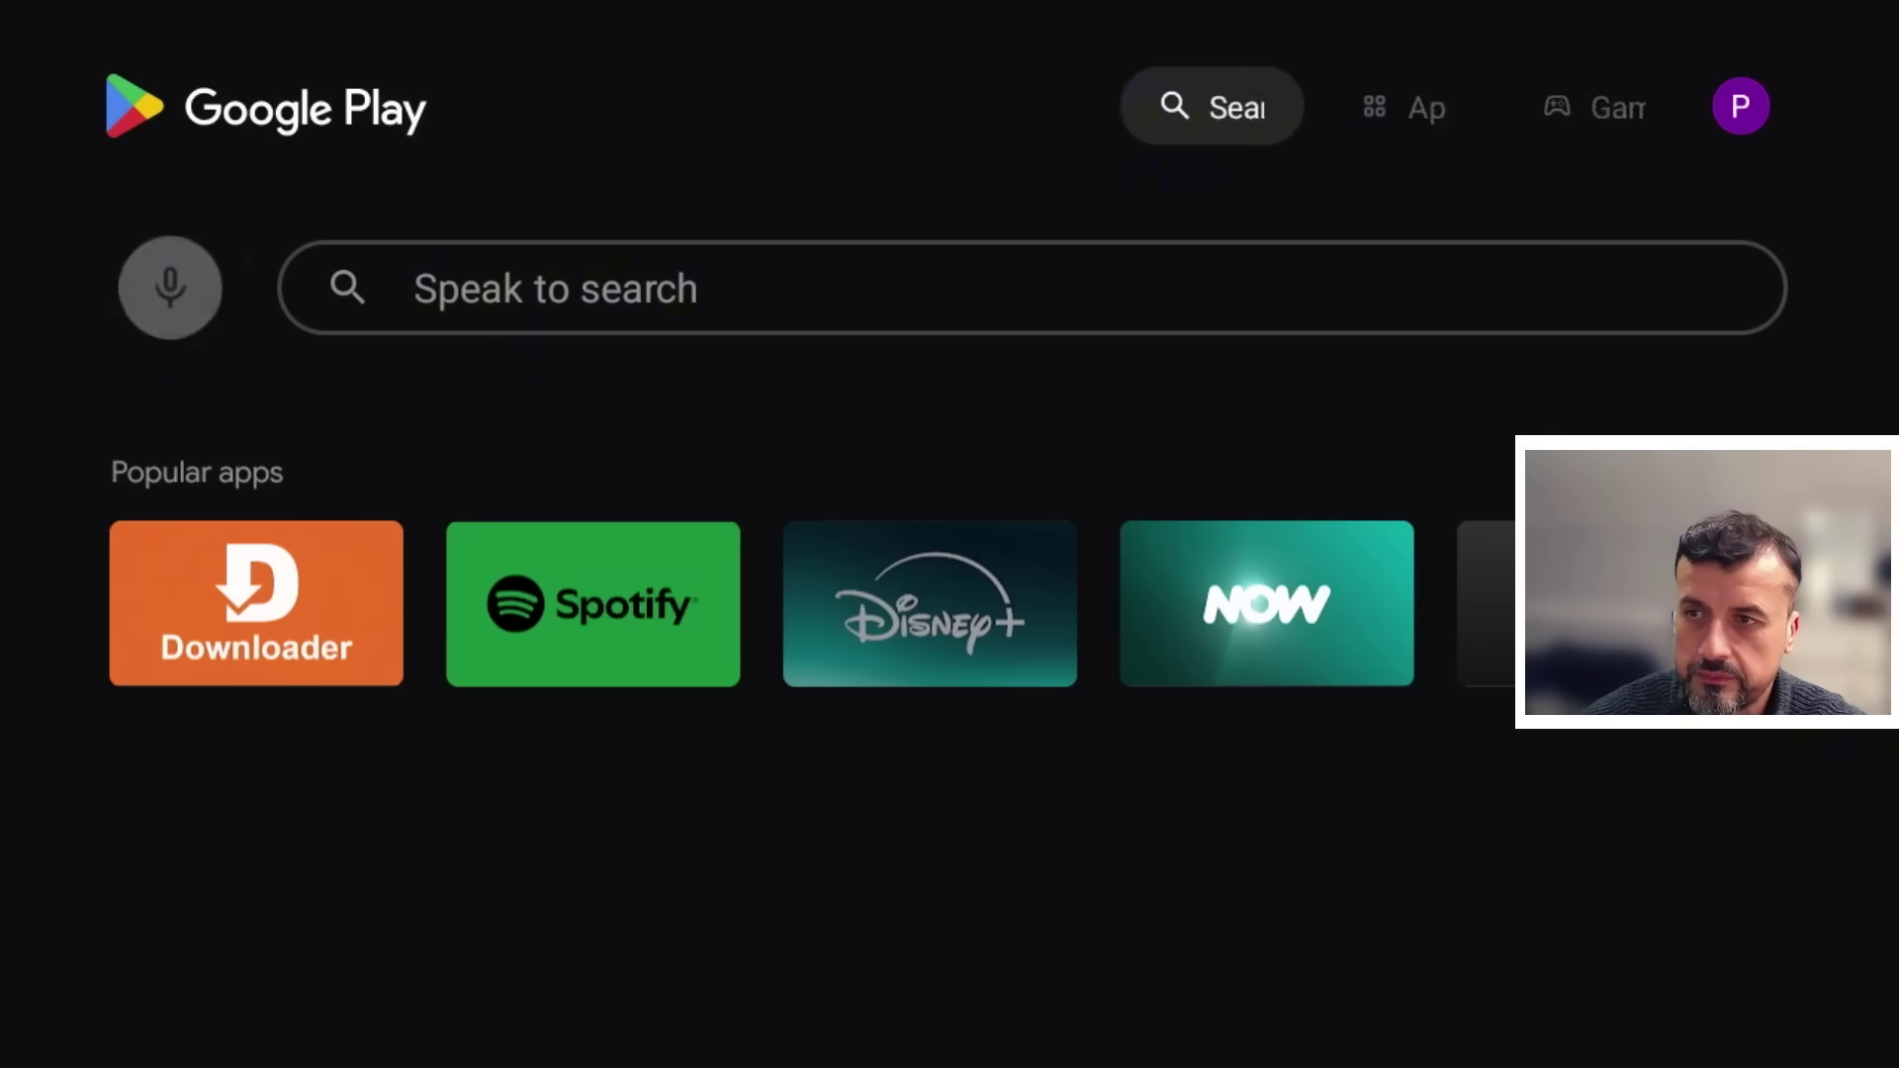
- Search Google Play for "tduk"
key(Right)
key(Return)
key(Down)
key(Left)
key(Left)
key(Left)
key(Left)
key(Left)
key(Left)
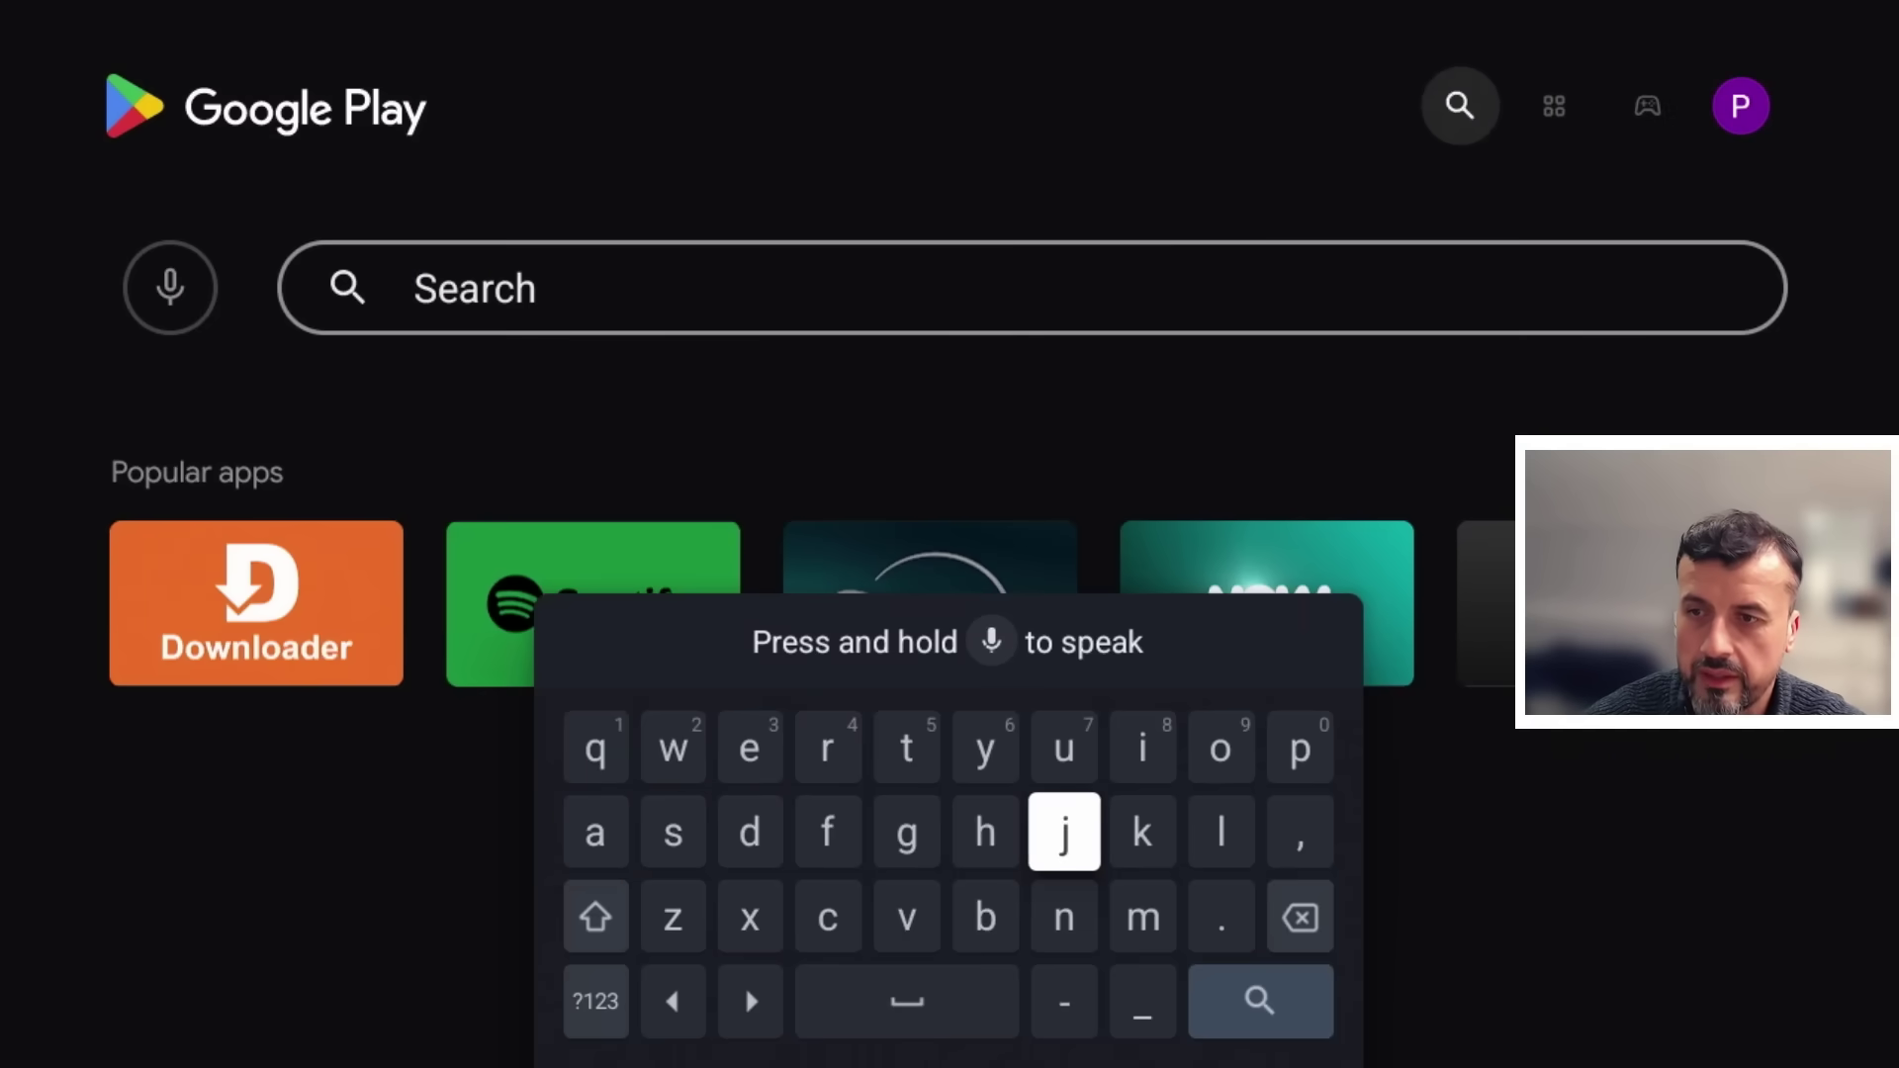
key(Up)
key(Return)
key(Down)
key(Left)
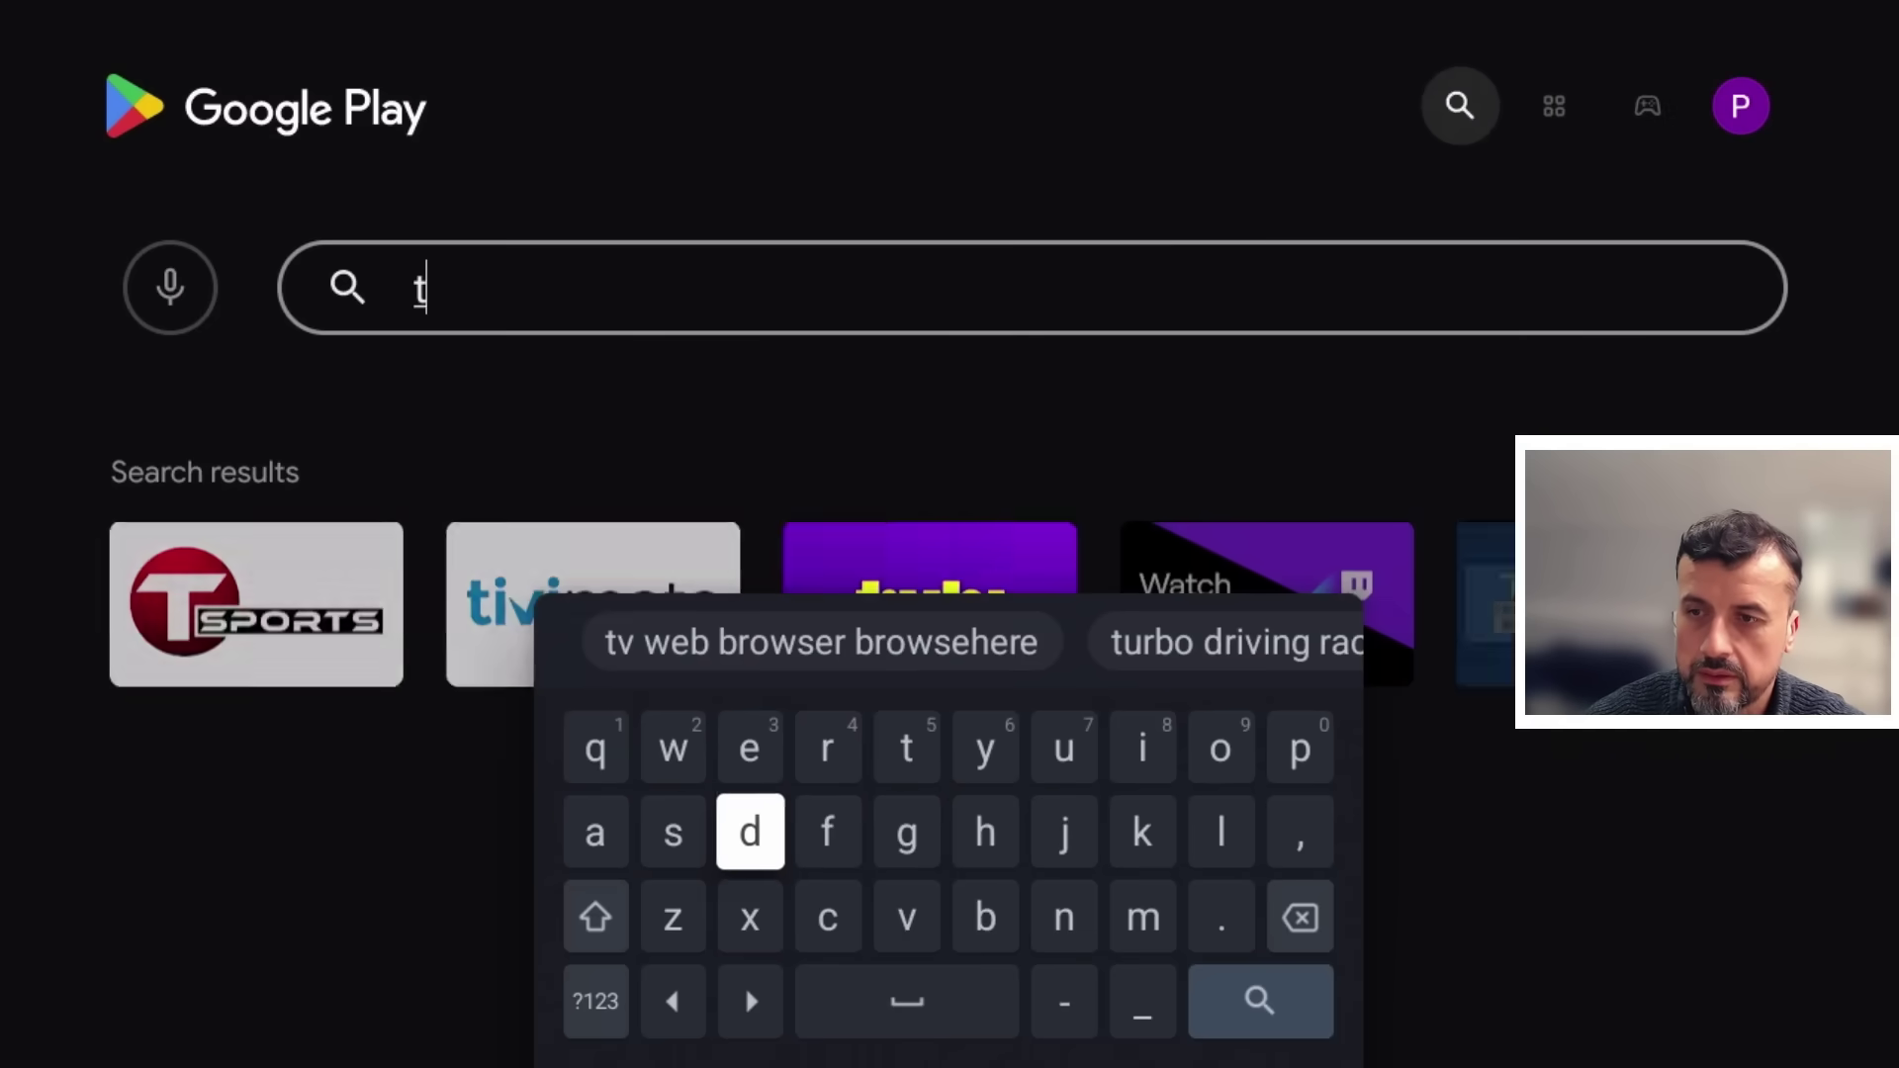
key(Right)
key(Right)
key(Right)
key(Up)
key(Right)
key(Right)
key(Return)
key(Down)
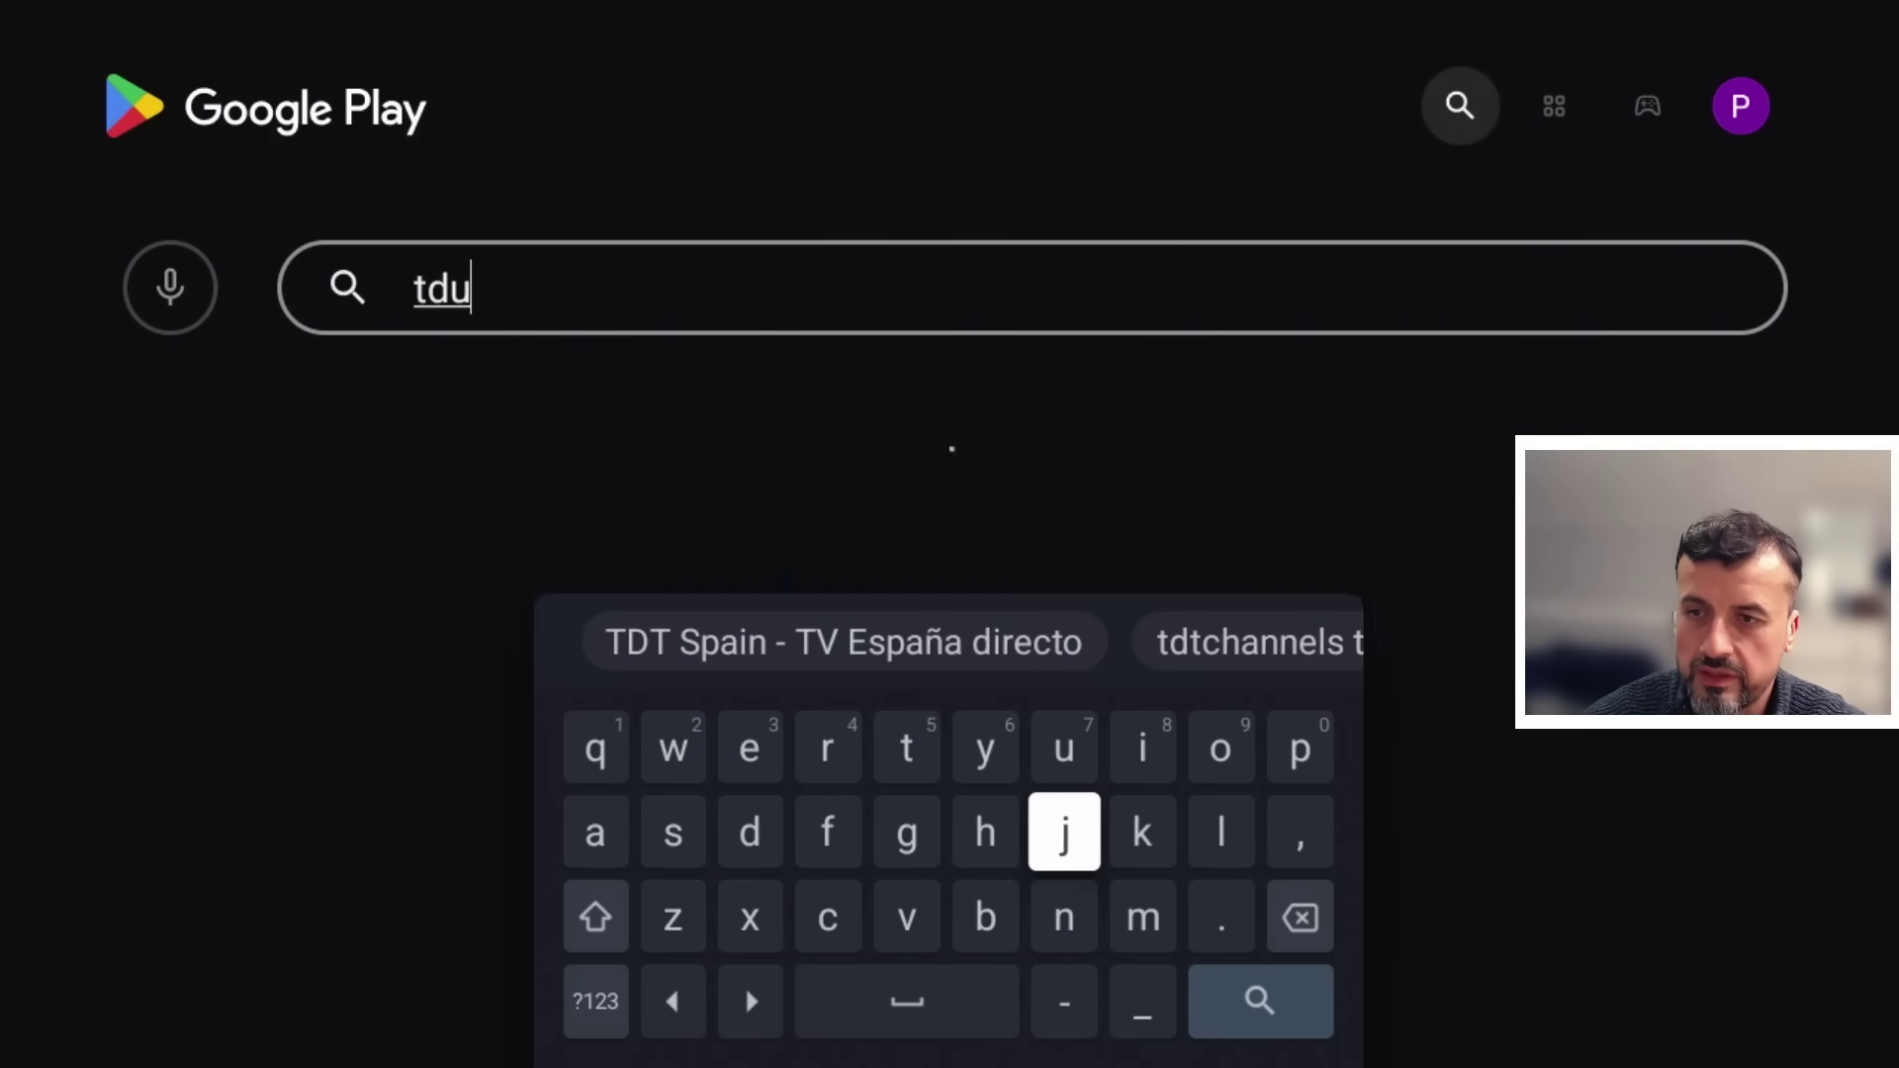
key(Right)
key(Return)
key(Down)
key(Down)
key(Right)
key(Return)
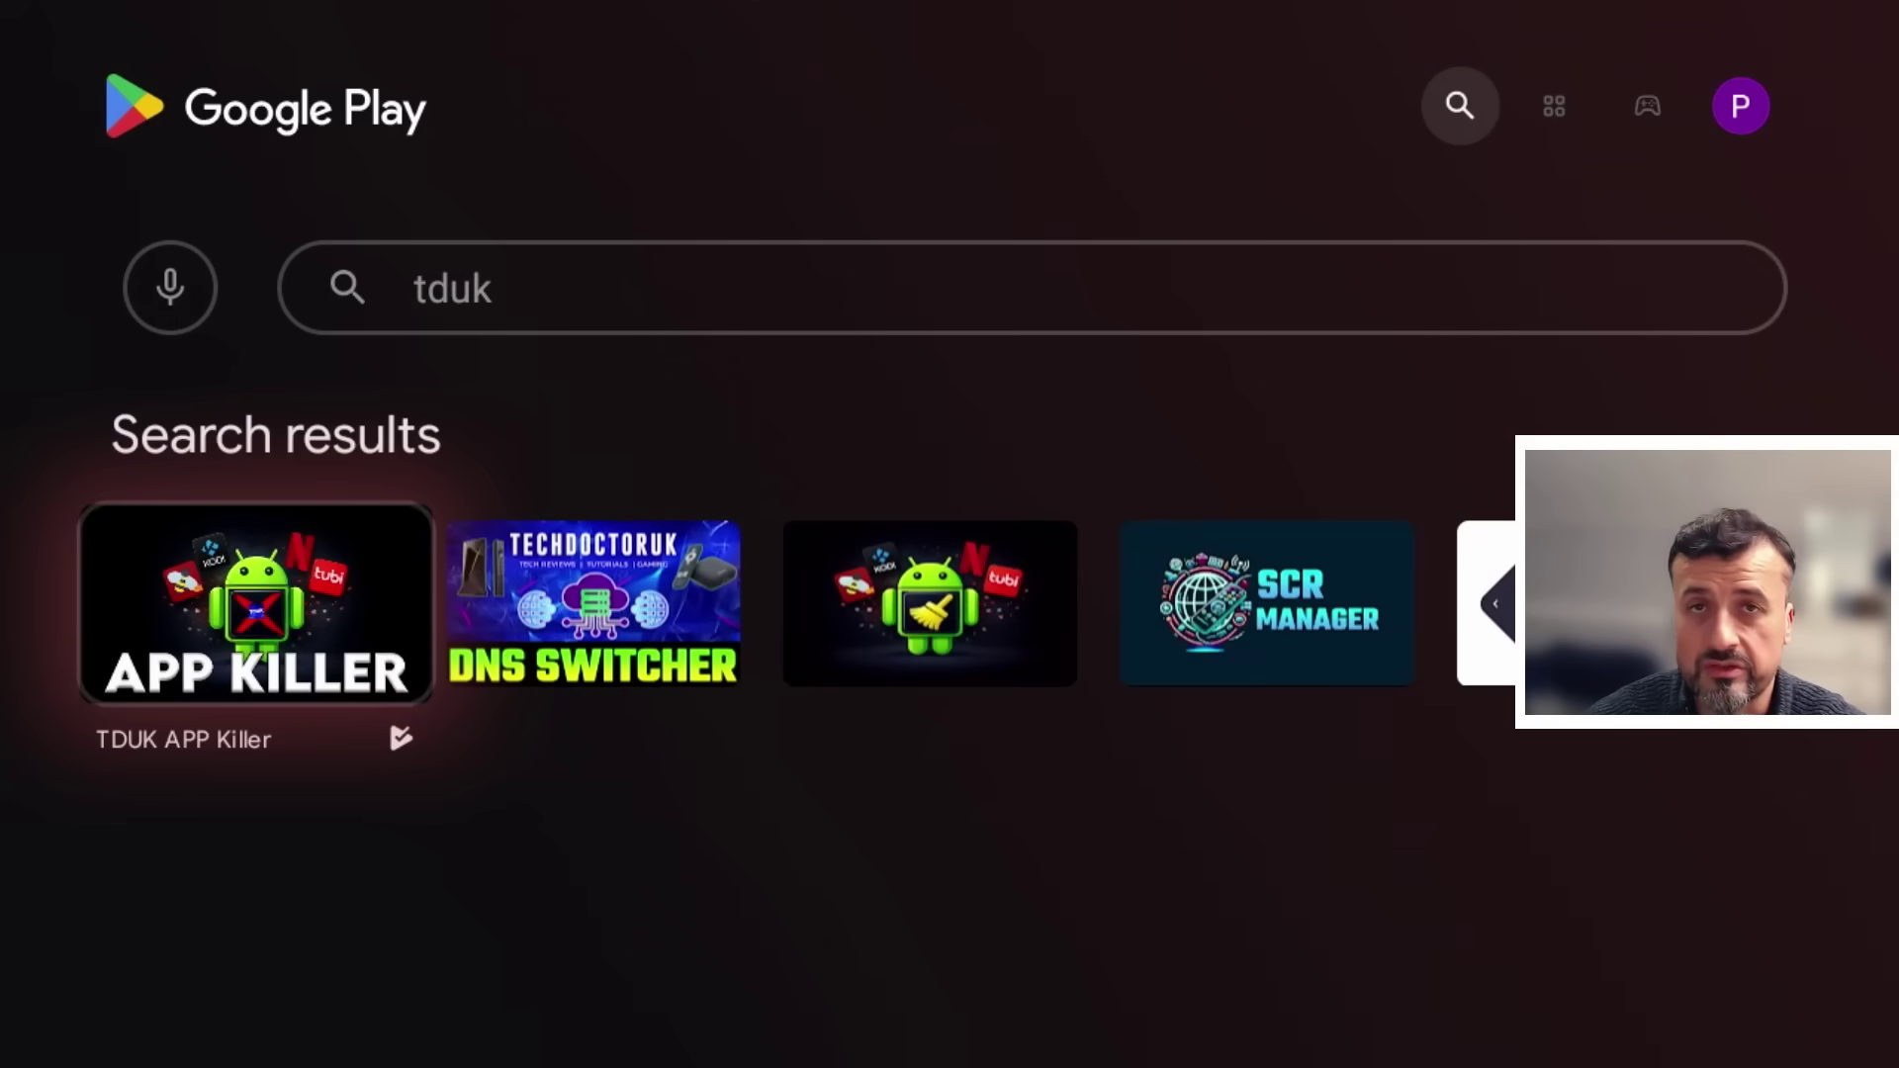
- Look through the other TDUK apps in the search results, up to the TDUK screensaver app
key(Right)
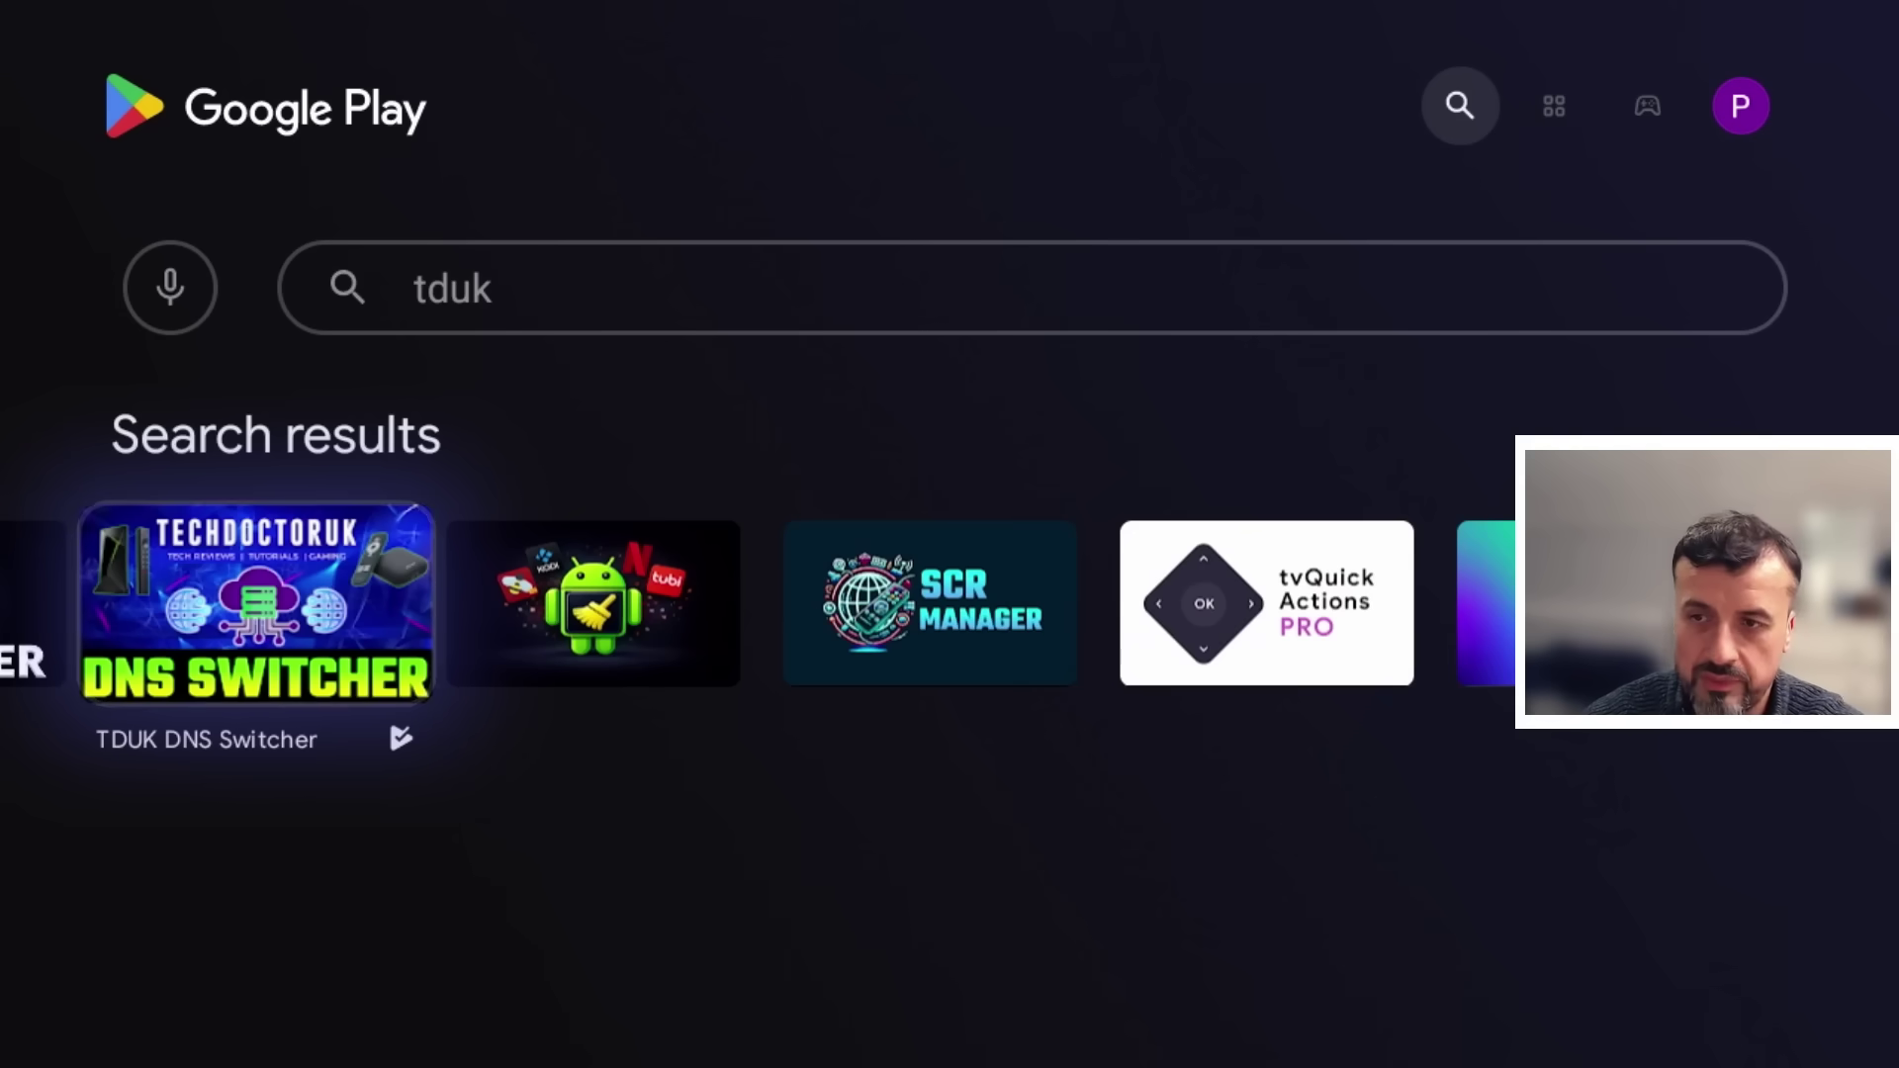
key(Right)
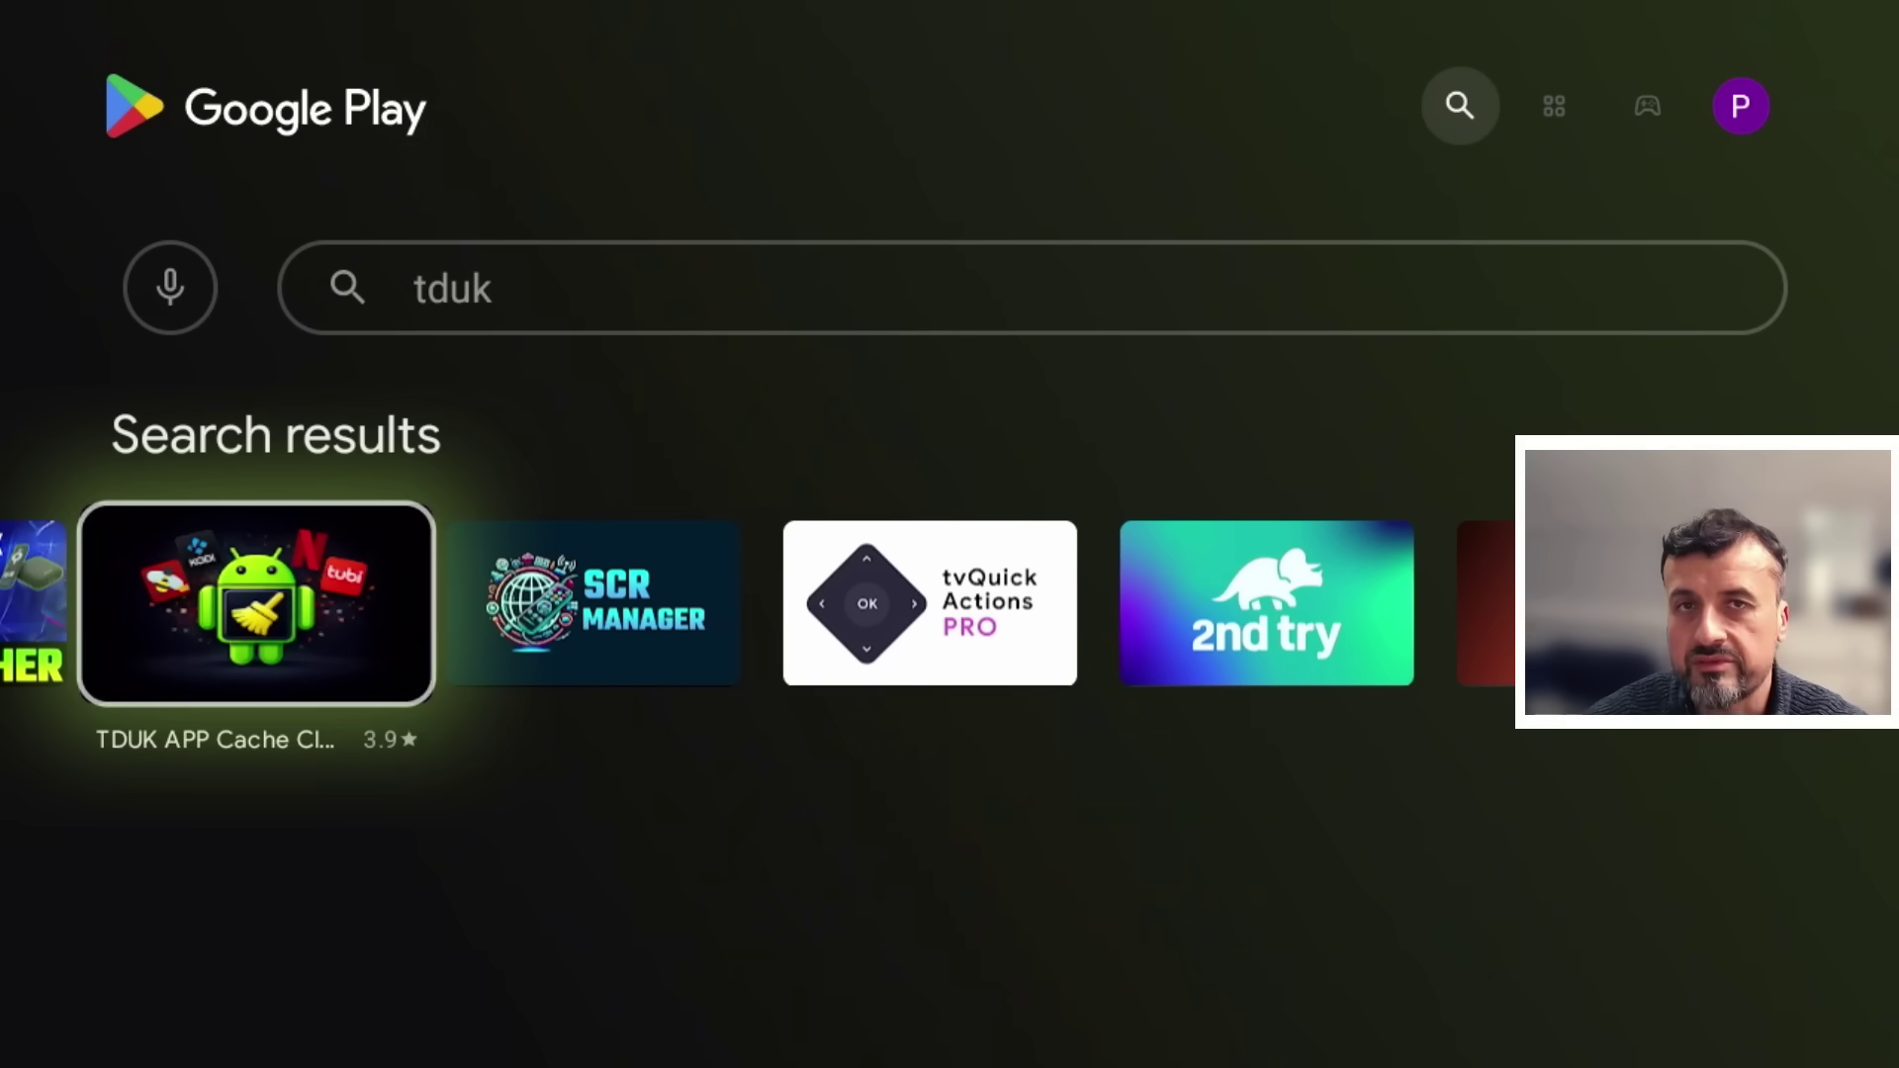
key(Return)
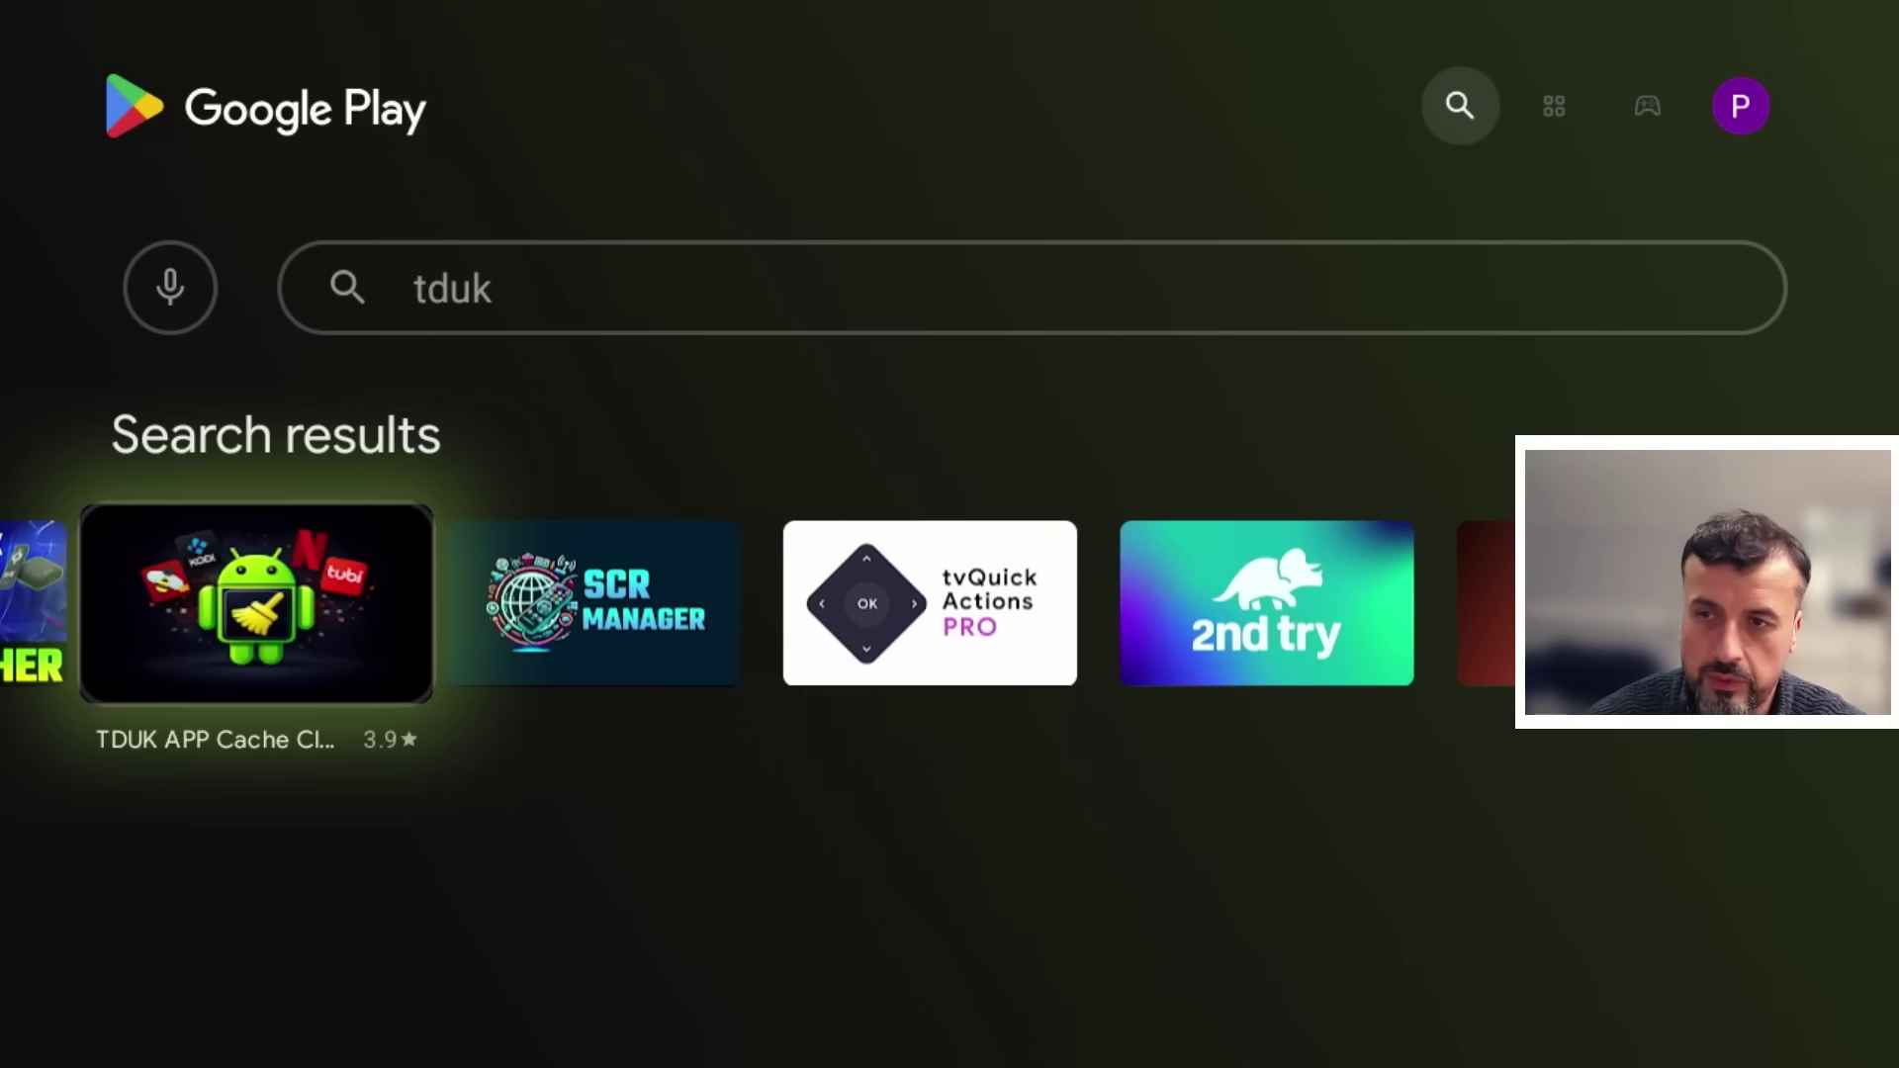
key(Right)
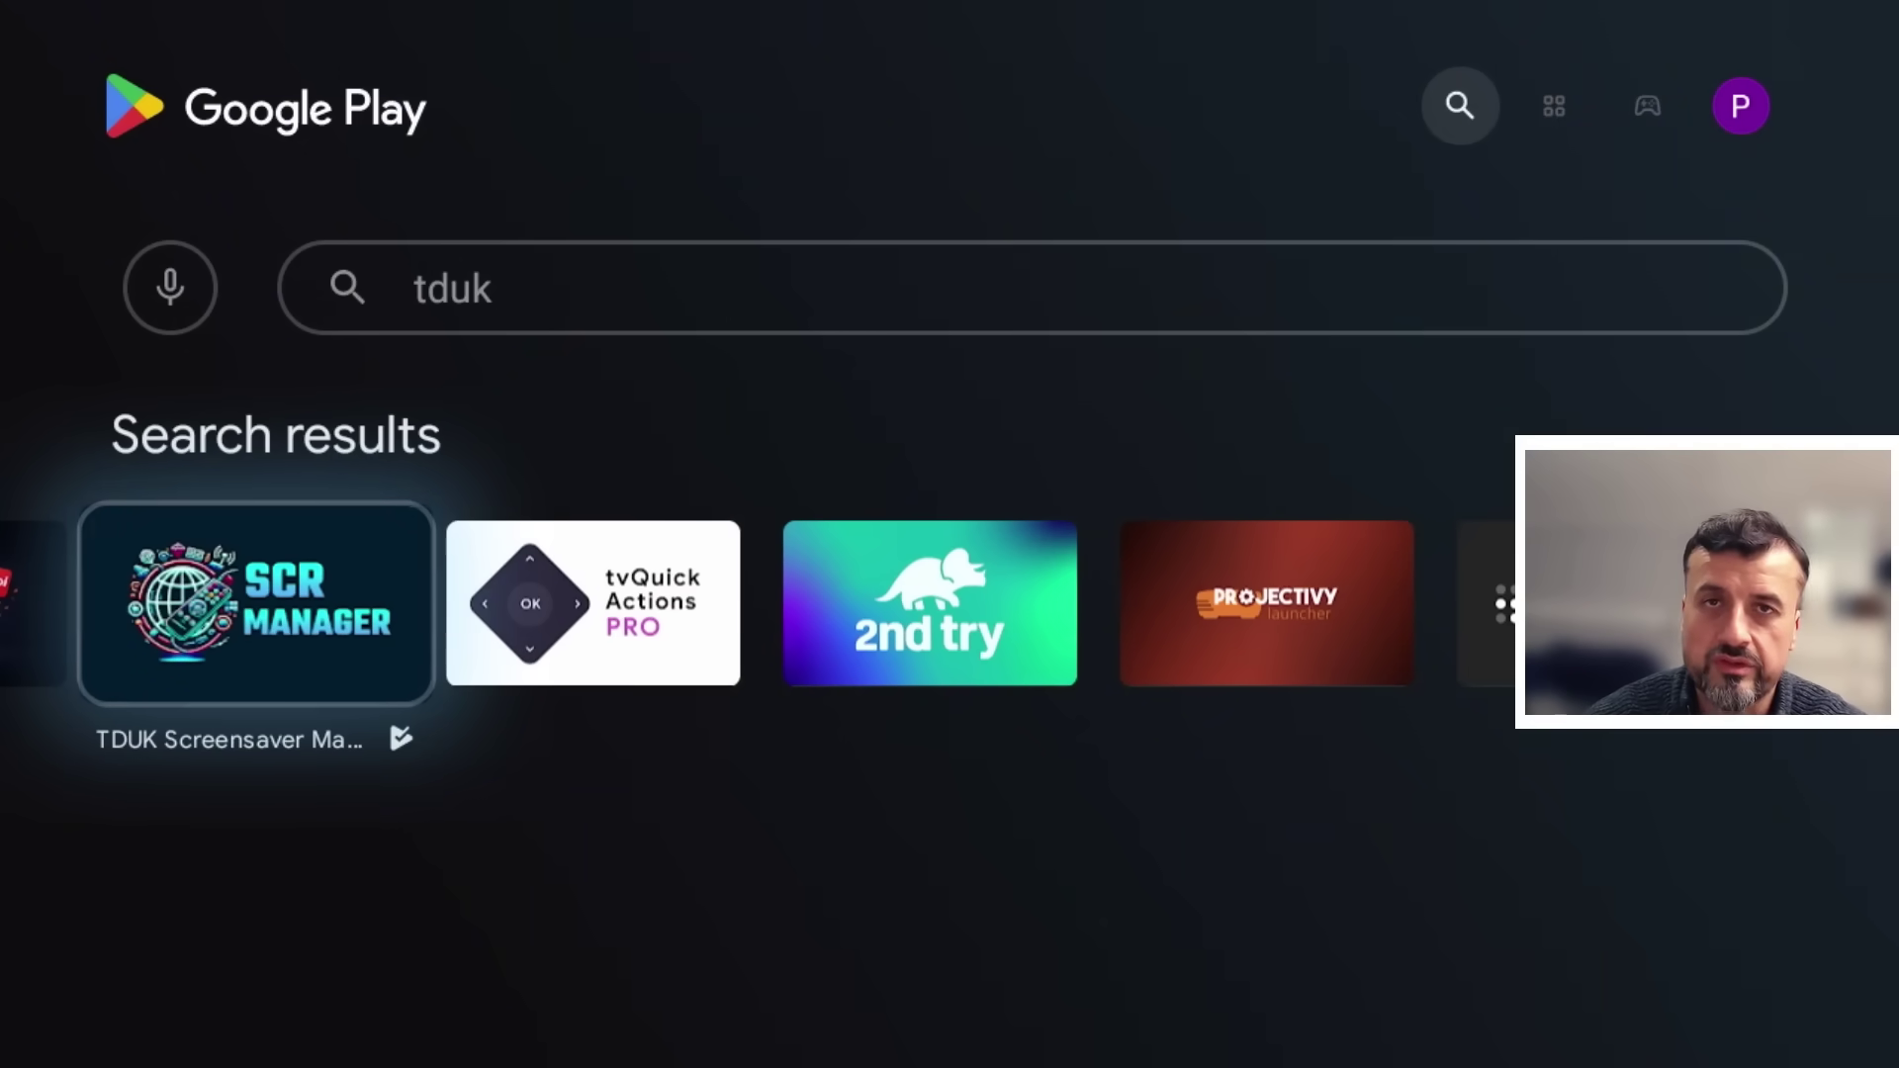
- Look back through the TDUK apps in the search results, ending on TDUK APP Killer
key(Left)
key(Right)
key(Left)
key(Left)
key(Left)
key(Right)
key(Right)
key(Left)
key(Left)
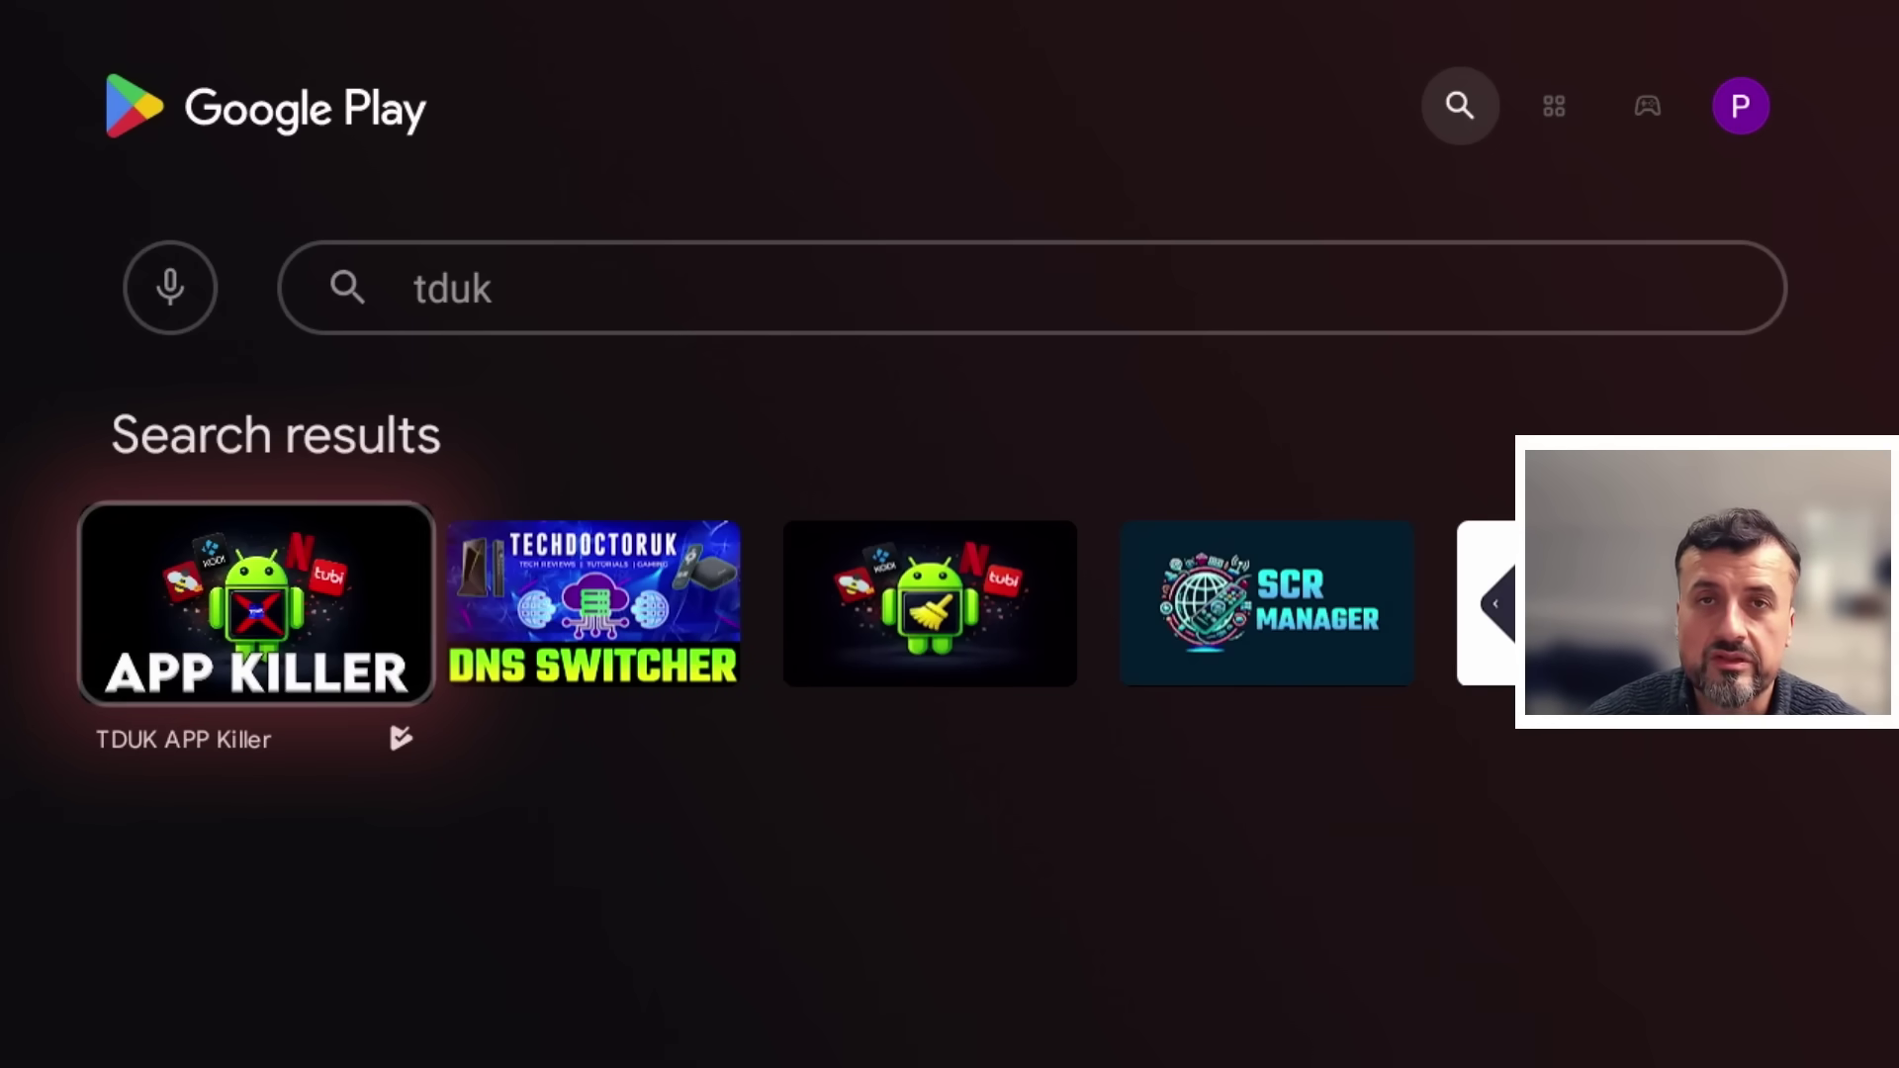
key(Right)
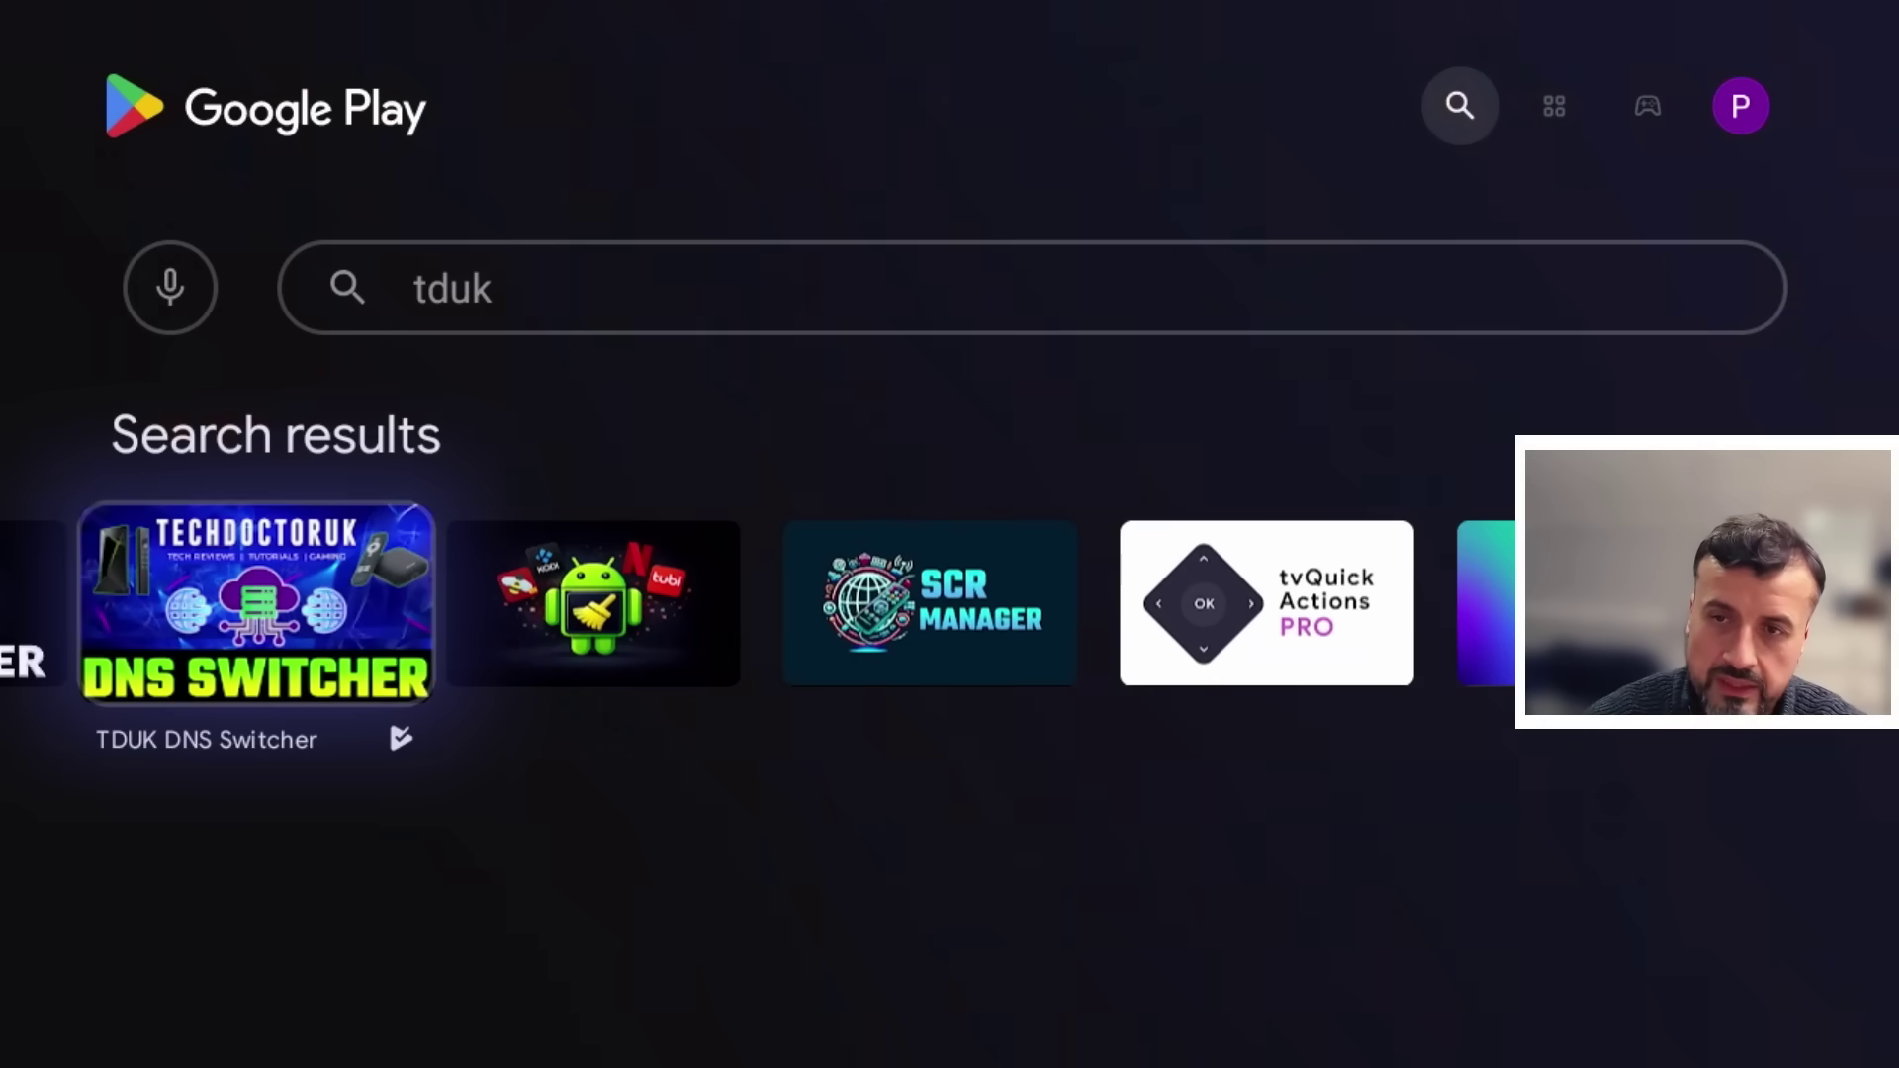
key(Left)
key(Right)
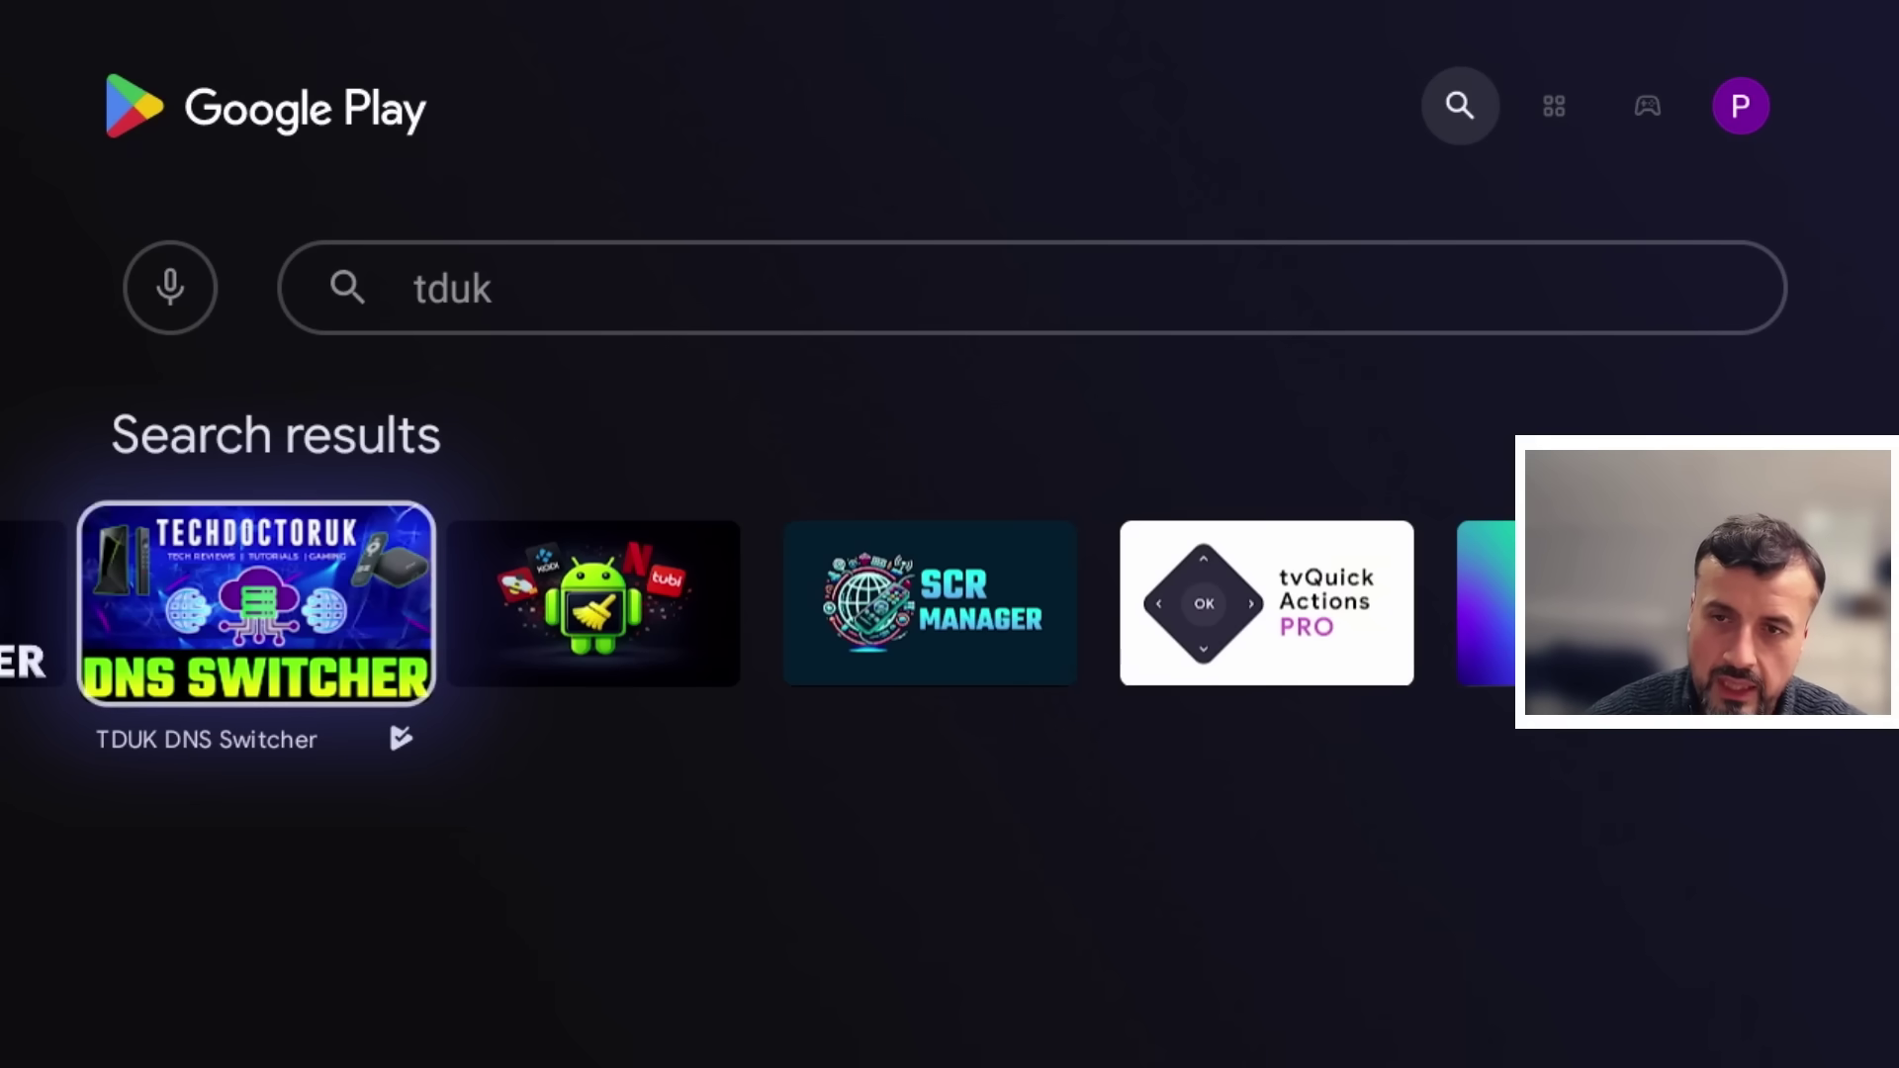
key(Left)
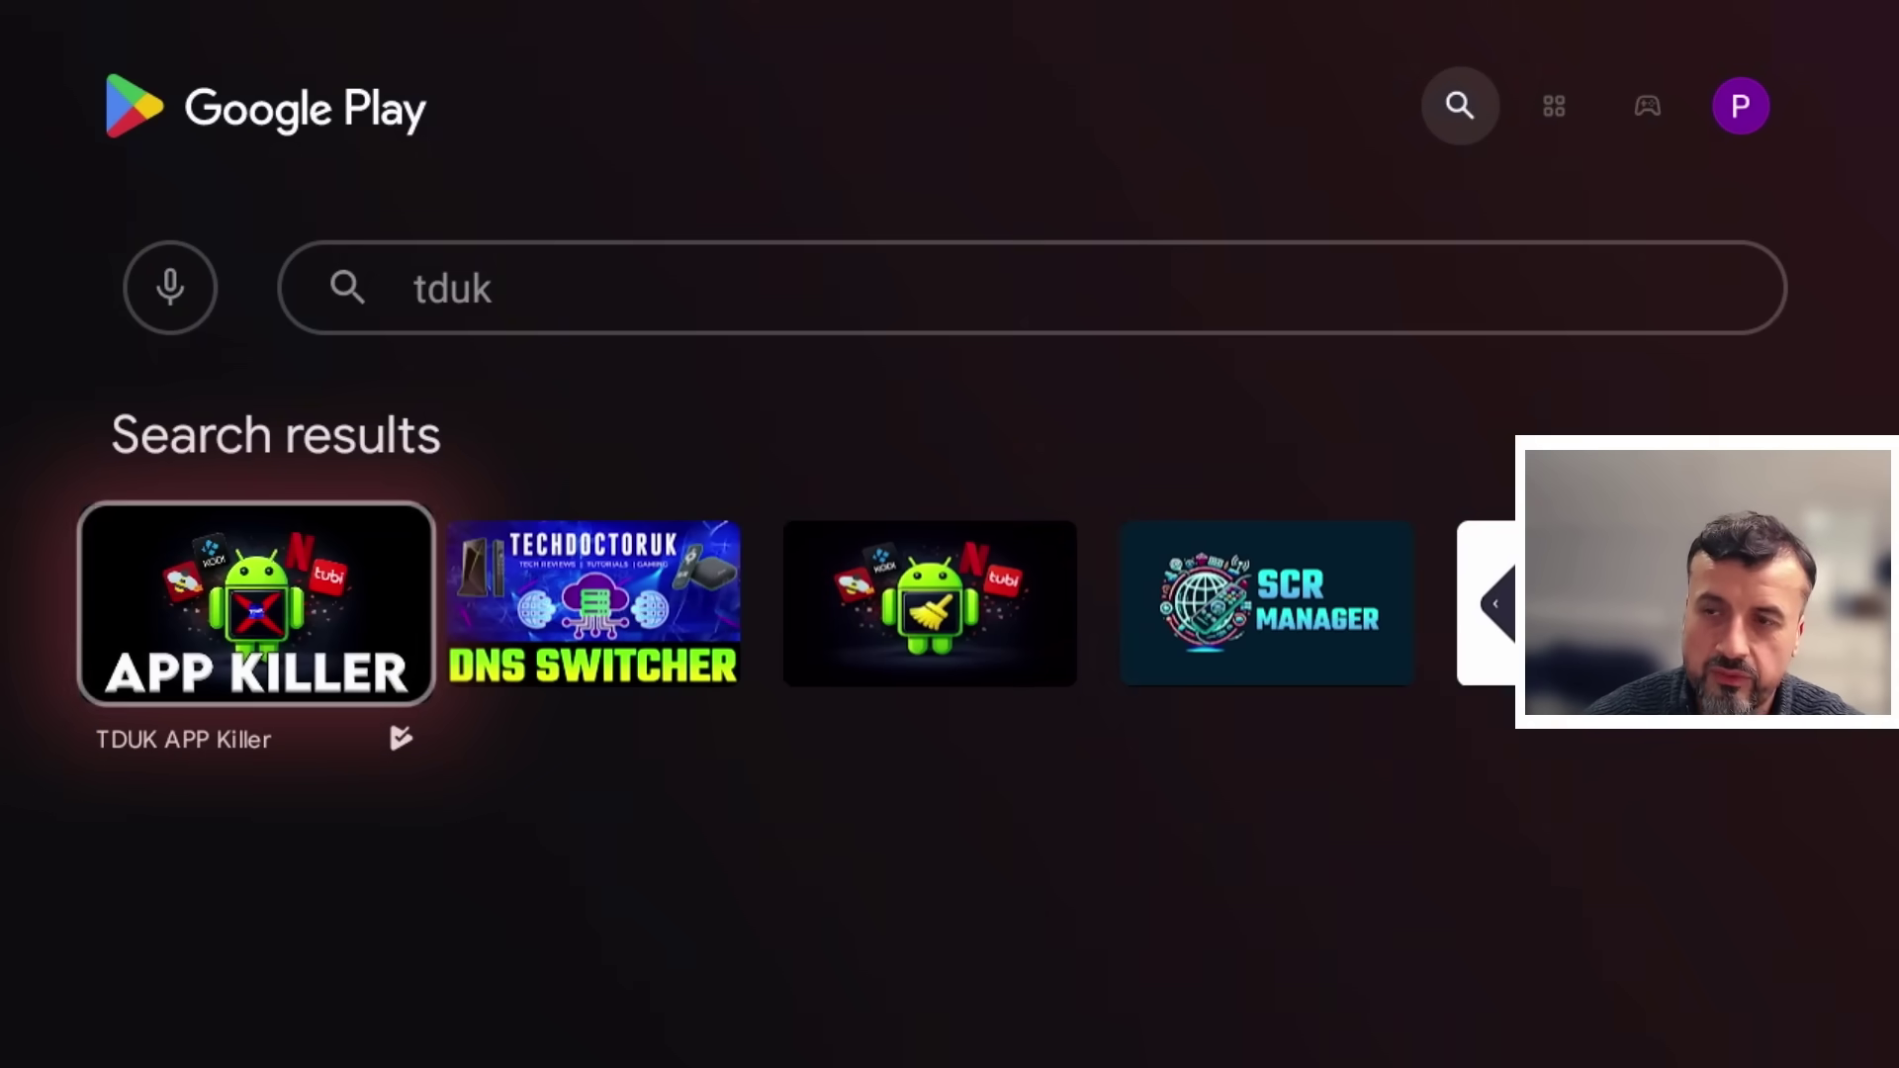